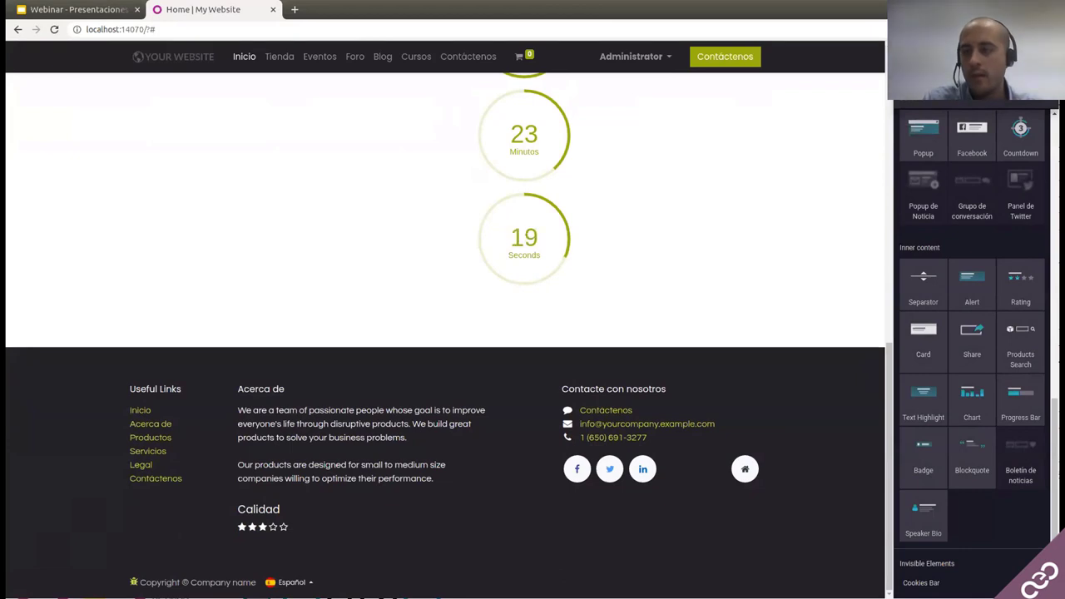
- Discard the unsaved edits to the website's home page and leave edit mode
click(924, 17)
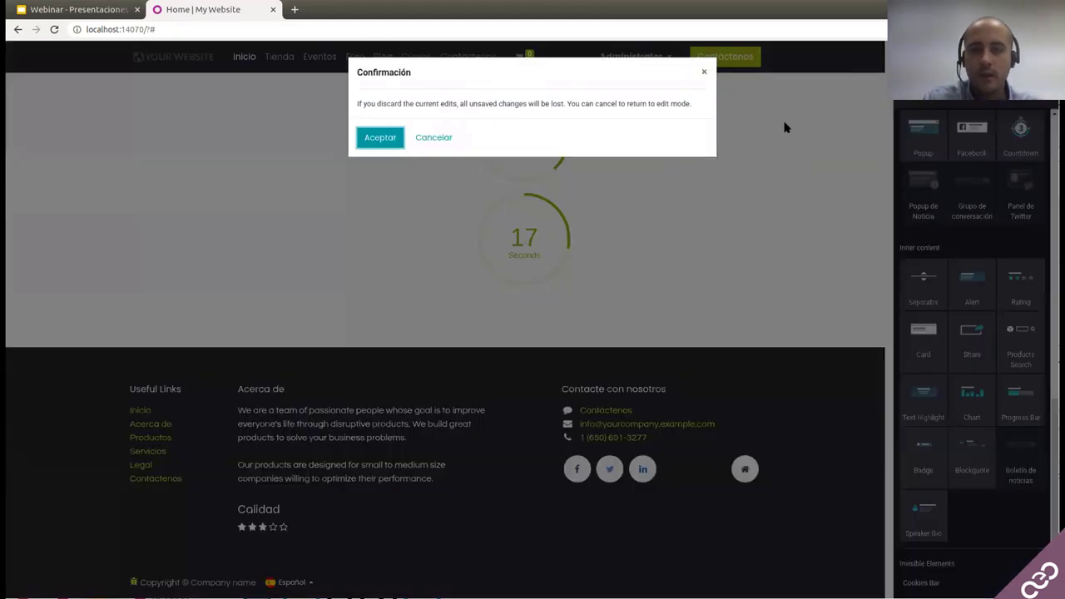
click(361, 137)
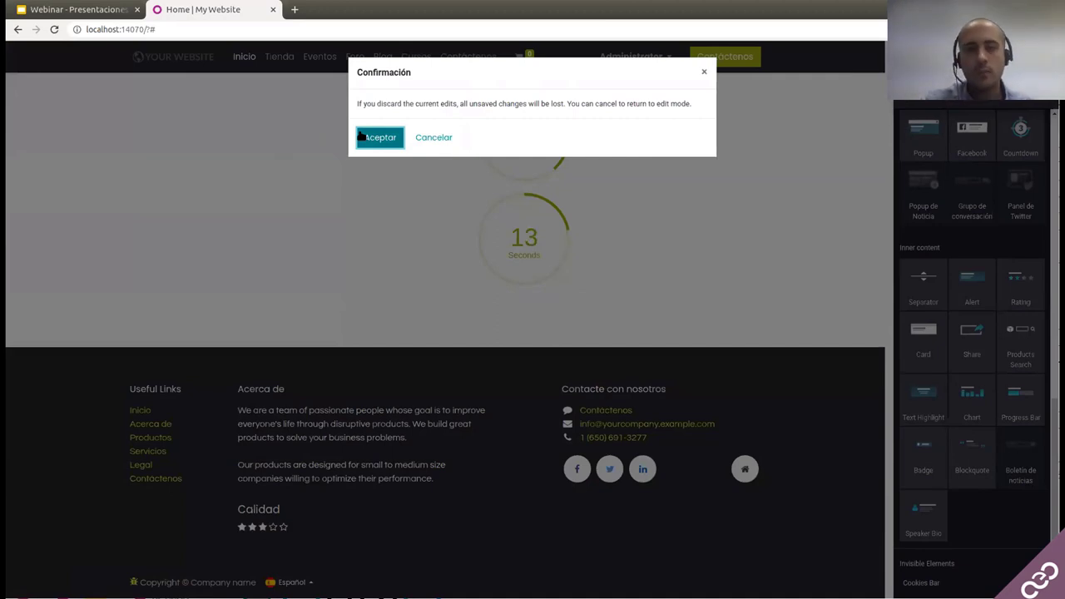
click(362, 136)
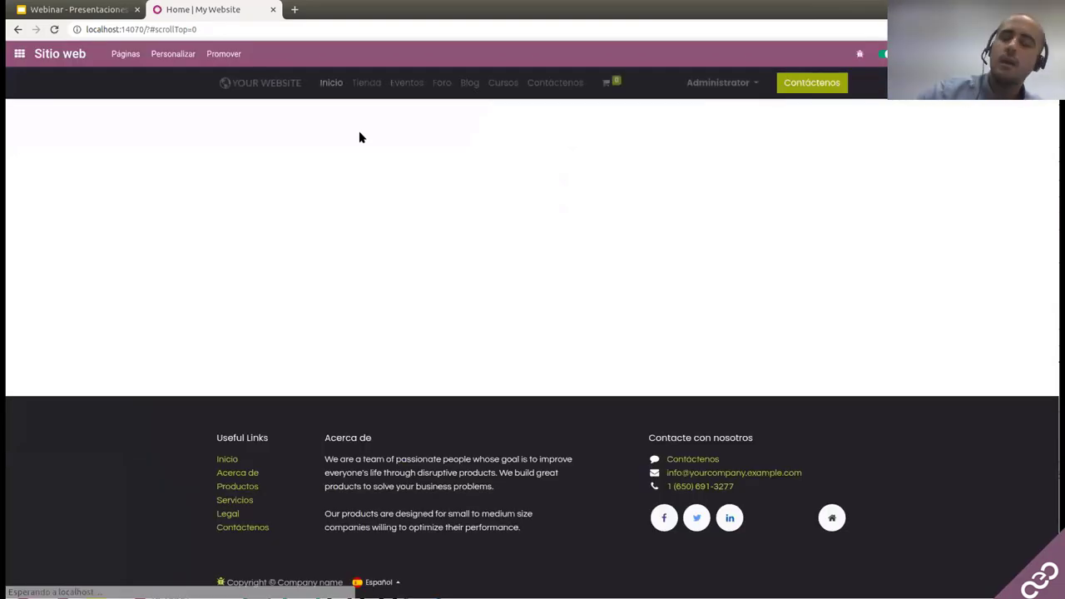
- In the Data Cleaning app, view the field cleaning records and open the Contact deduplication rule
click(19, 53)
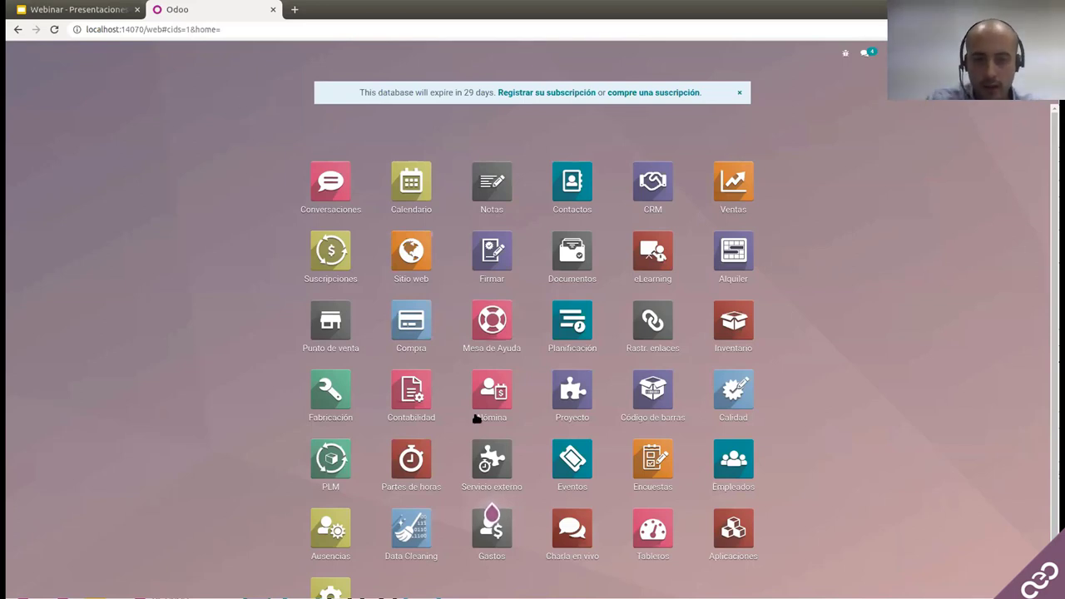
click(418, 540)
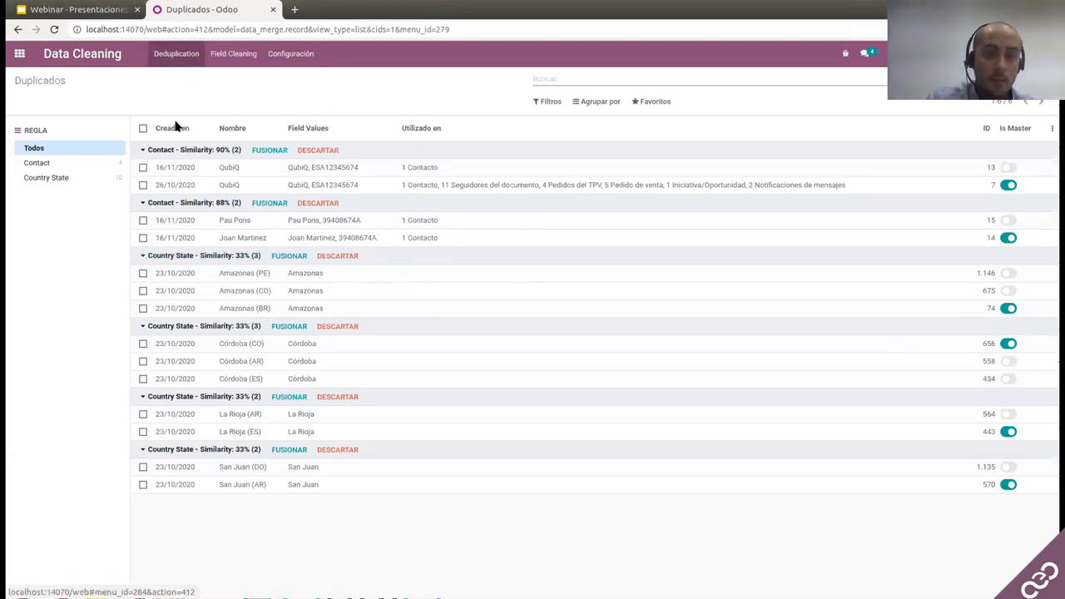
click(240, 56)
click(296, 61)
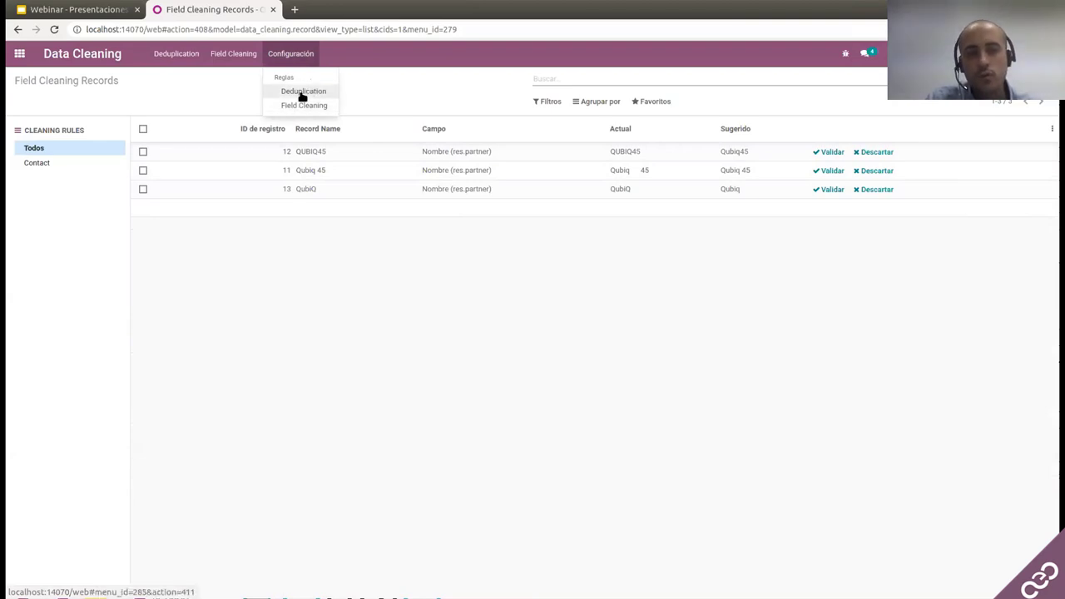
click(302, 94)
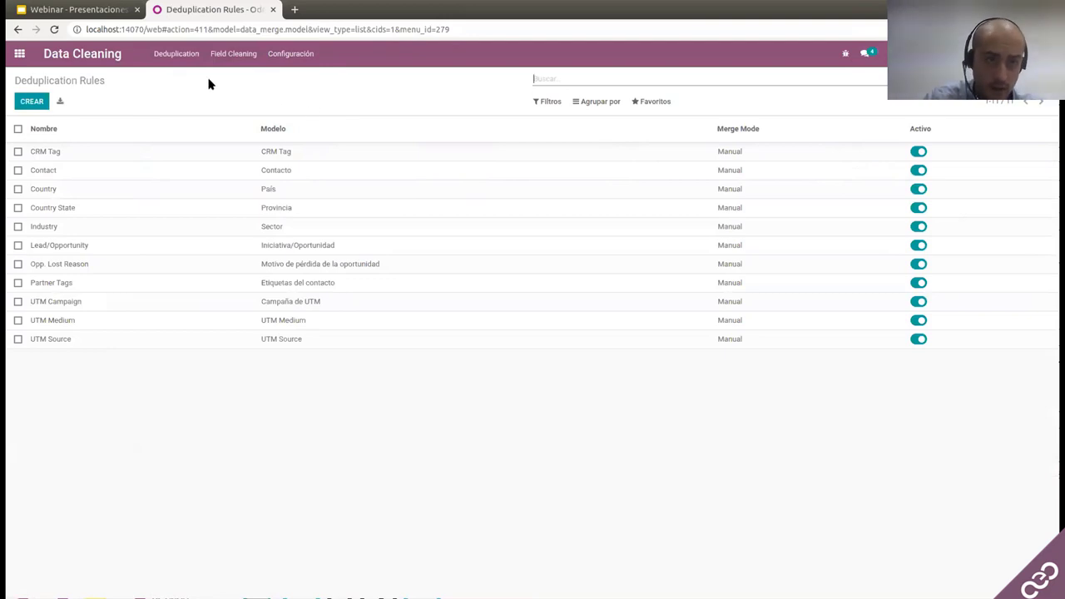
click(89, 169)
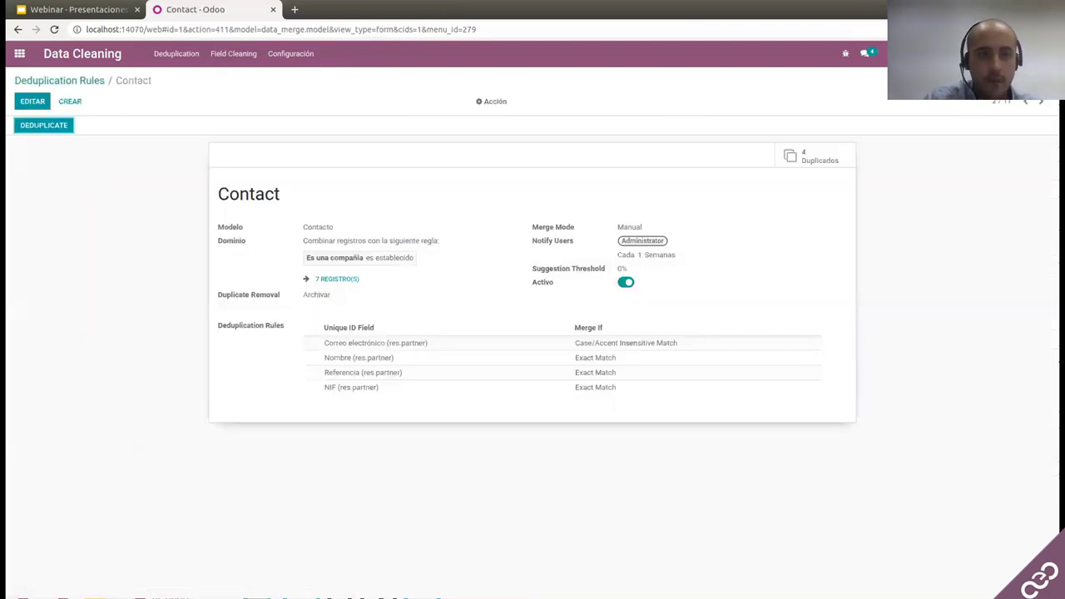
- Examine the notification frequency options of the Contact deduplication rule in edit mode, and save the rule
click(20, 103)
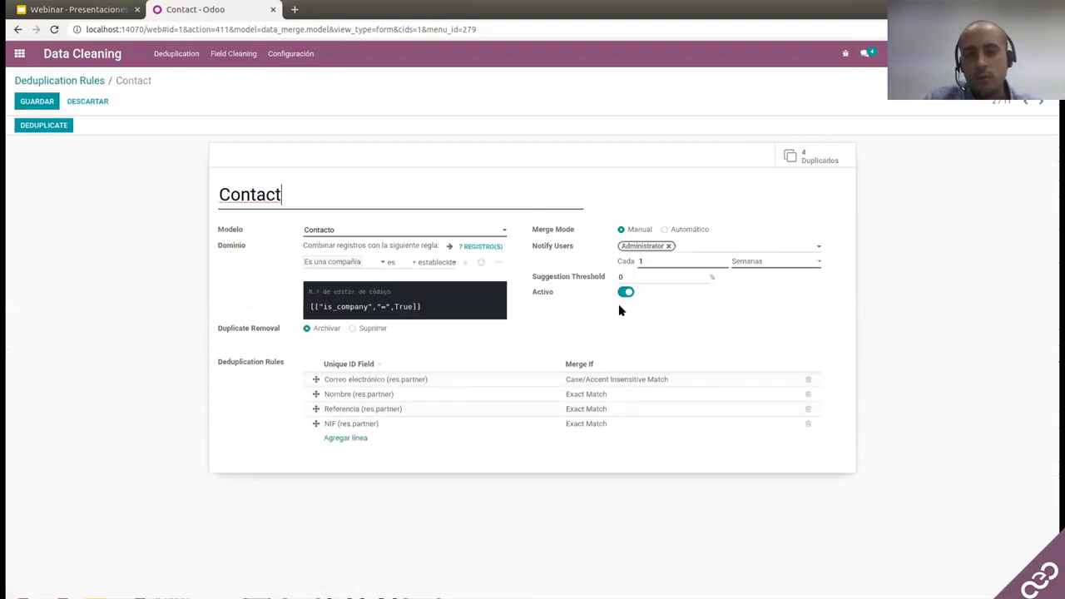
double_click(664, 263)
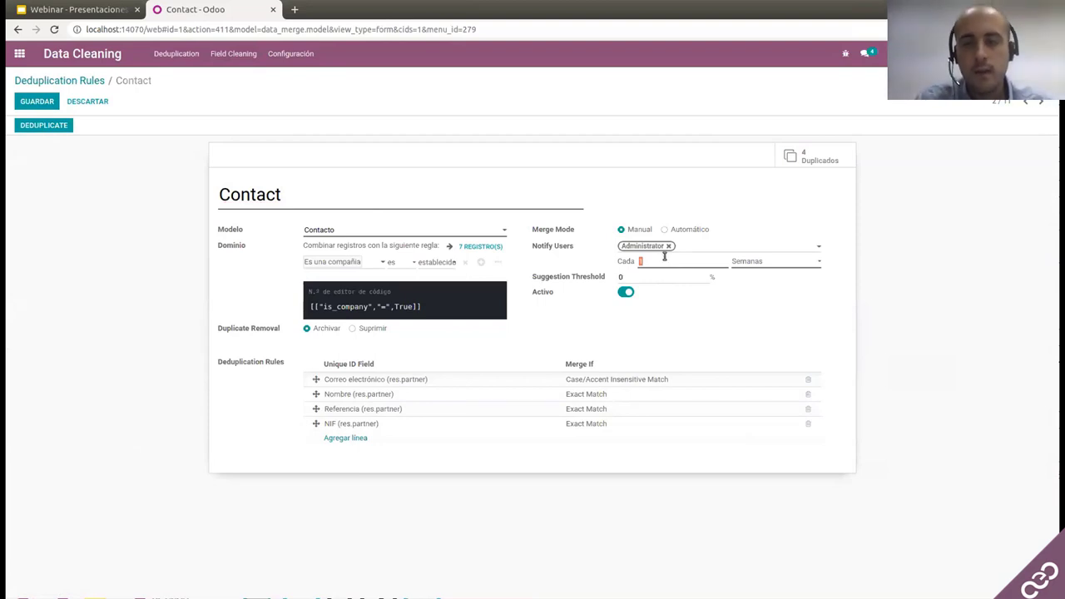
click(762, 262)
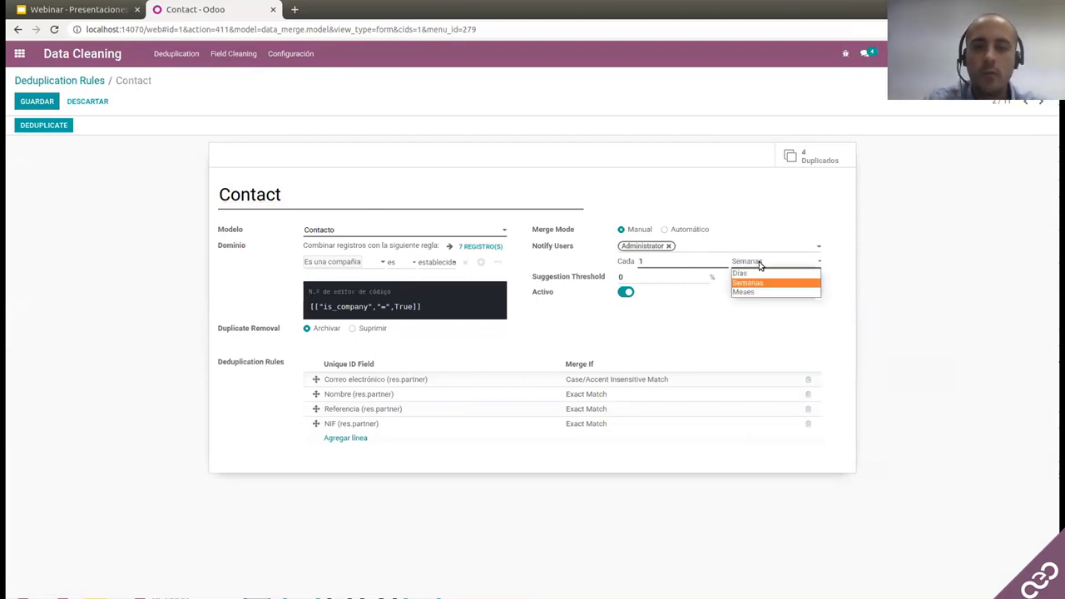
click(763, 262)
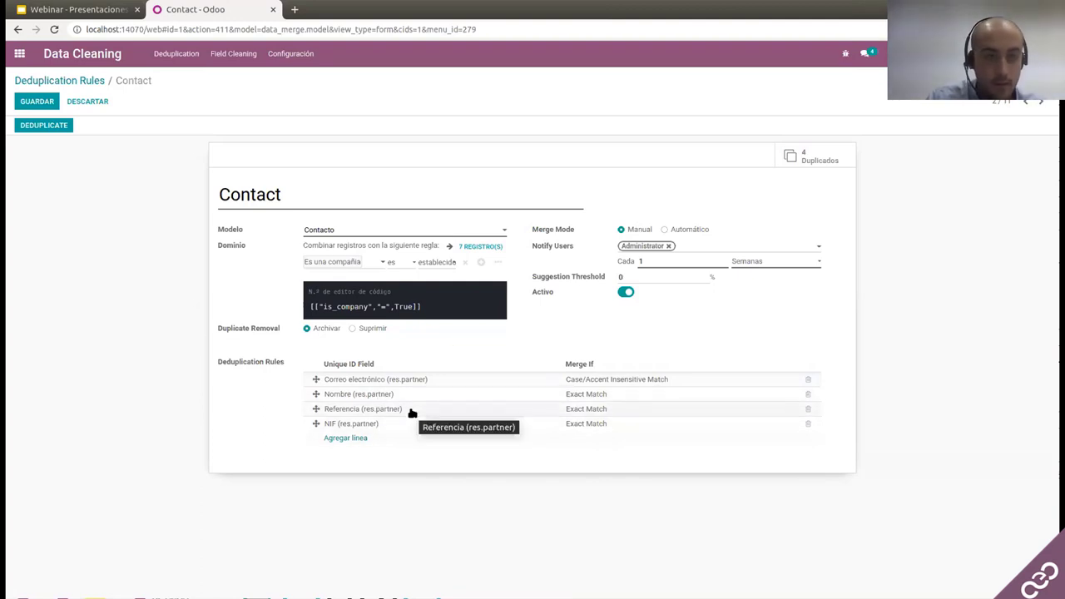
click(34, 105)
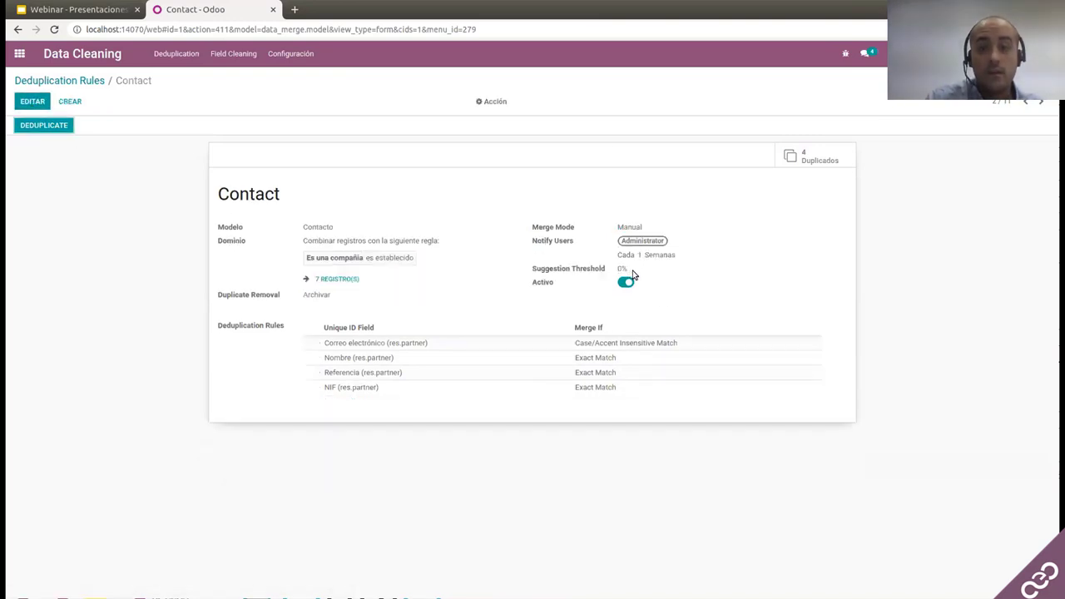
- Deduplicate the contacts, trying to merge the QubiQ group and discarding the group with 88% similarity
click(46, 125)
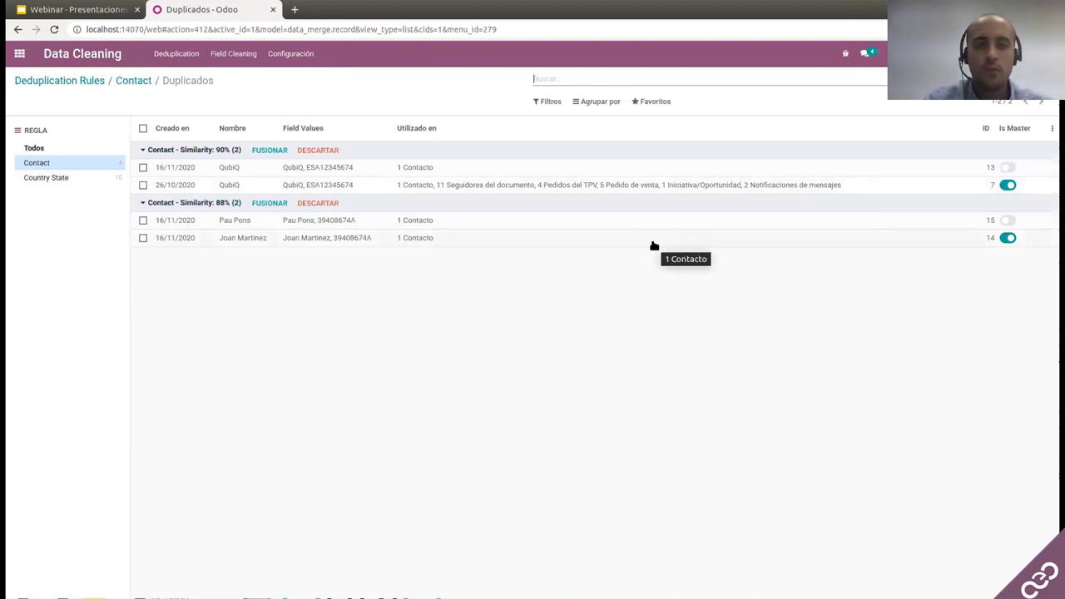
click(269, 151)
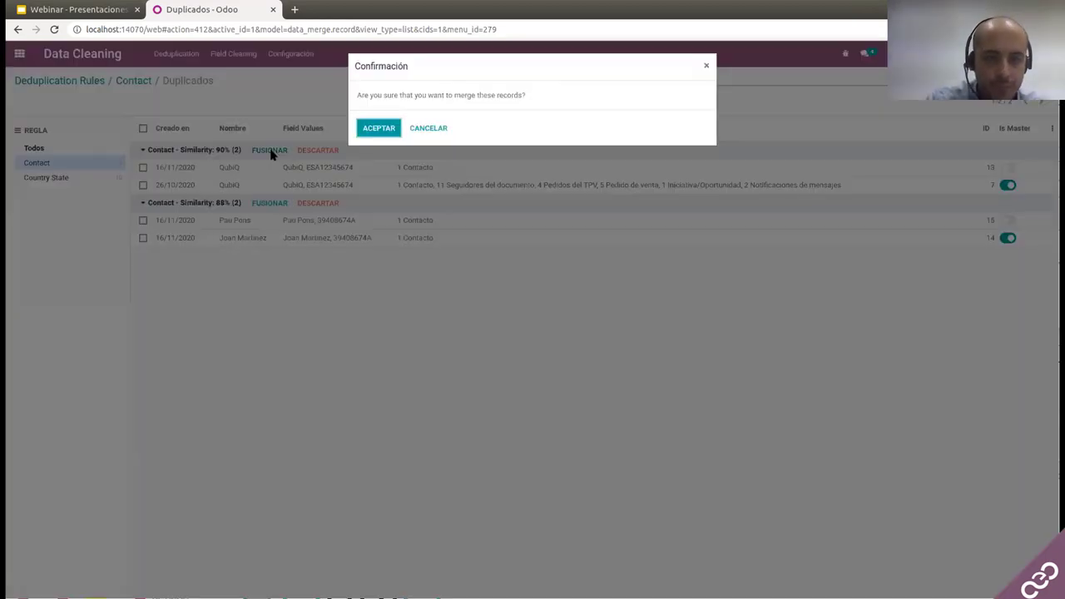
click(371, 132)
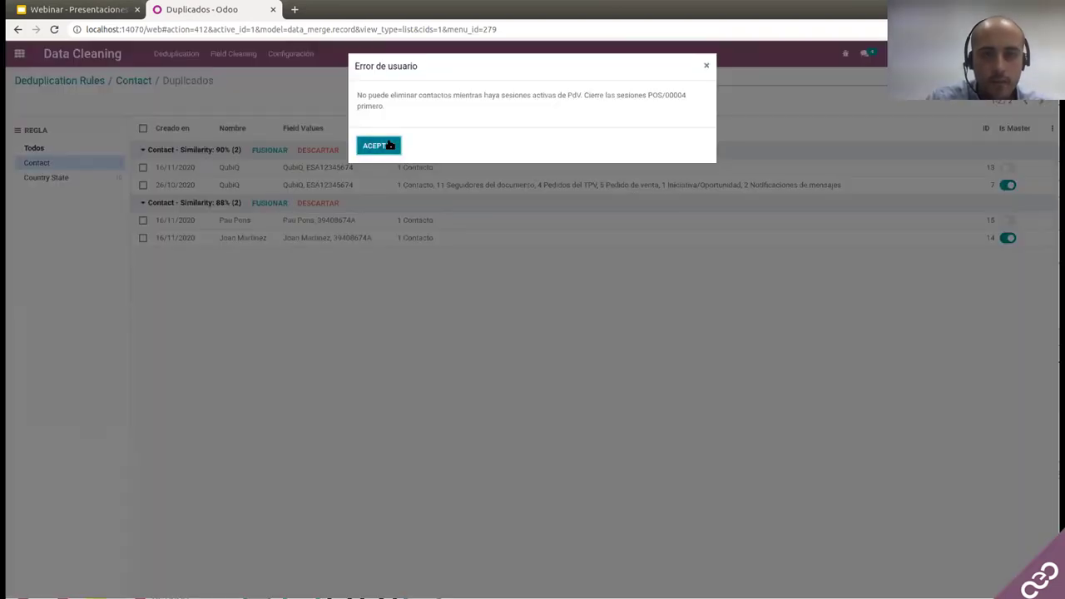
click(380, 145)
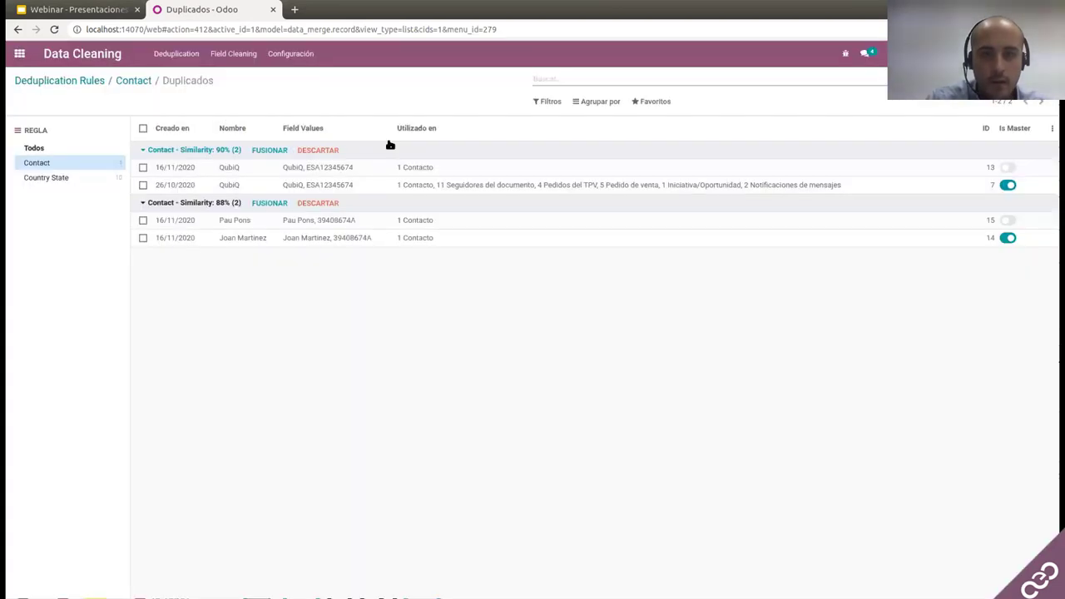
click(320, 205)
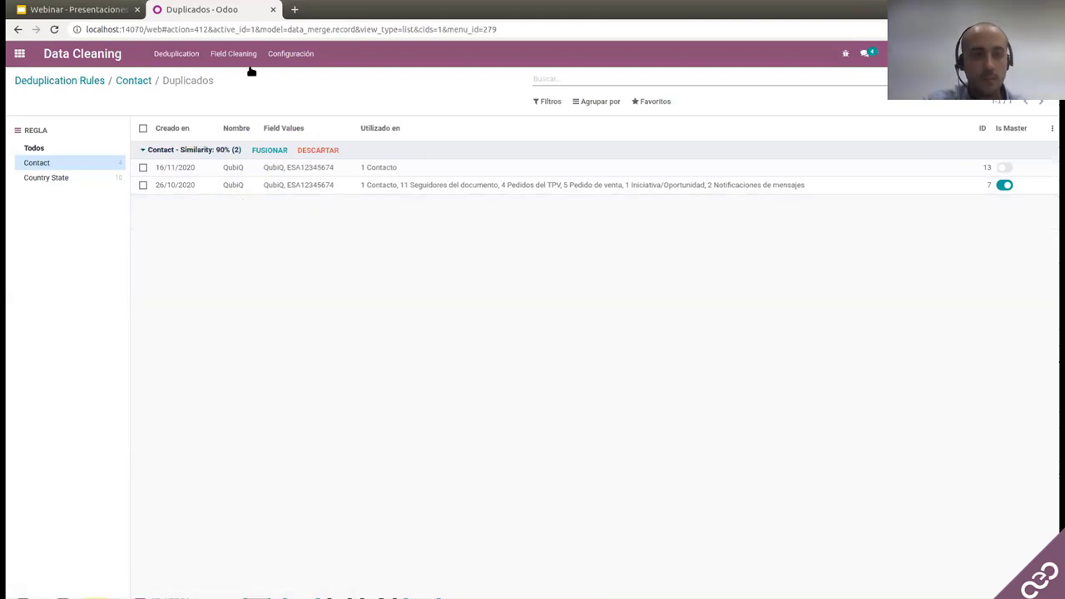
- Open the Contact field cleaning rule for editing
click(281, 54)
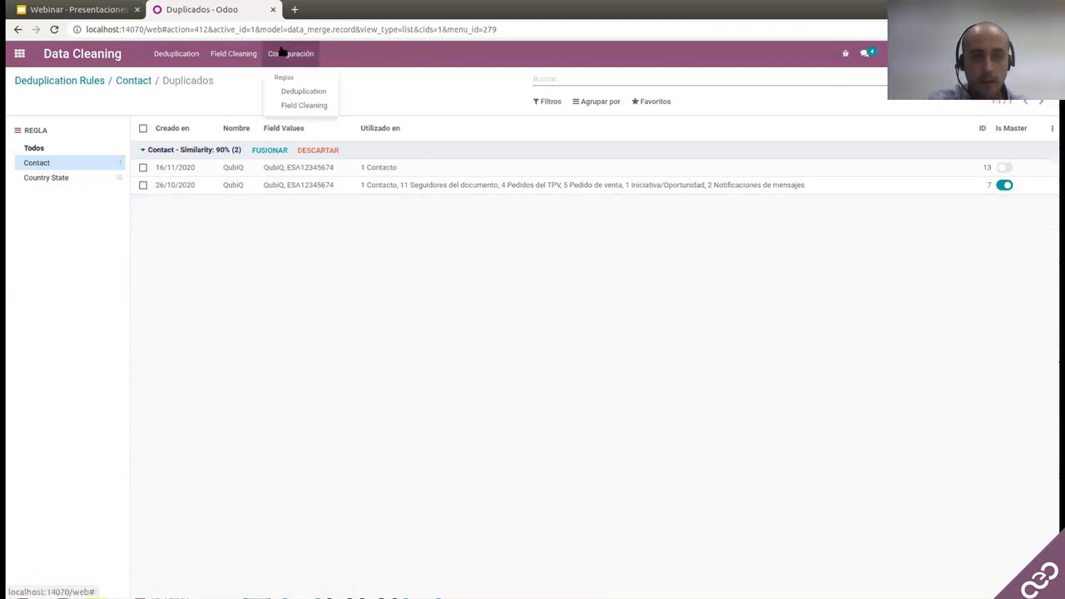
click(305, 105)
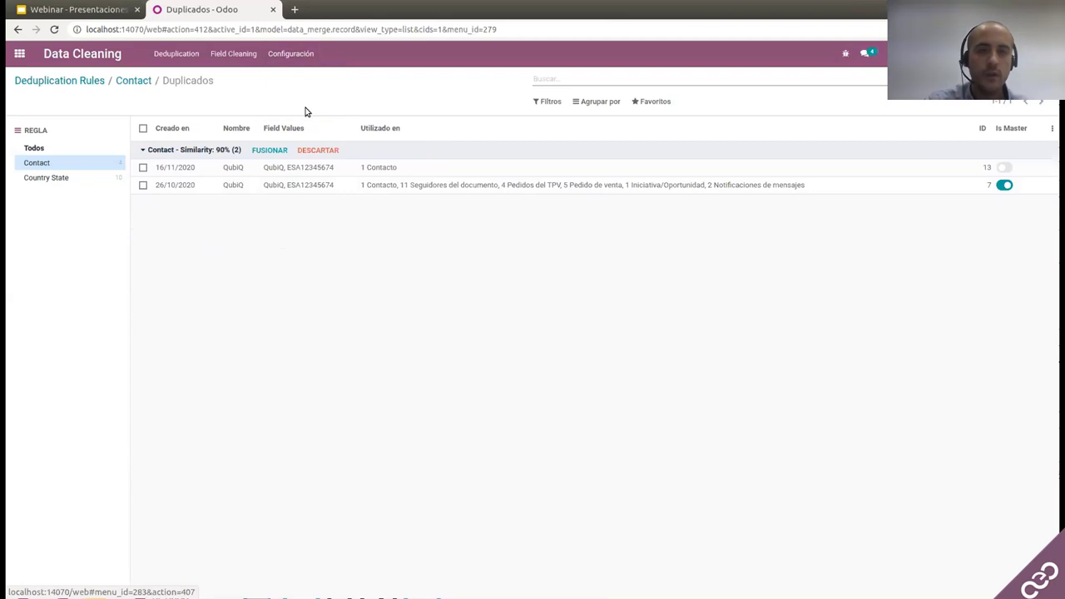
click(188, 150)
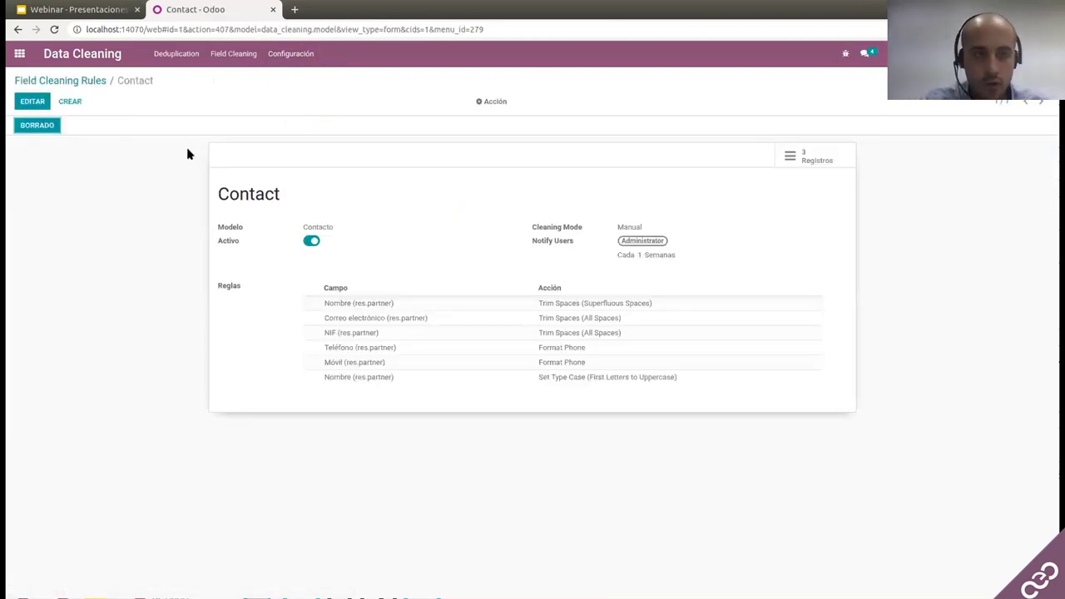
click(30, 103)
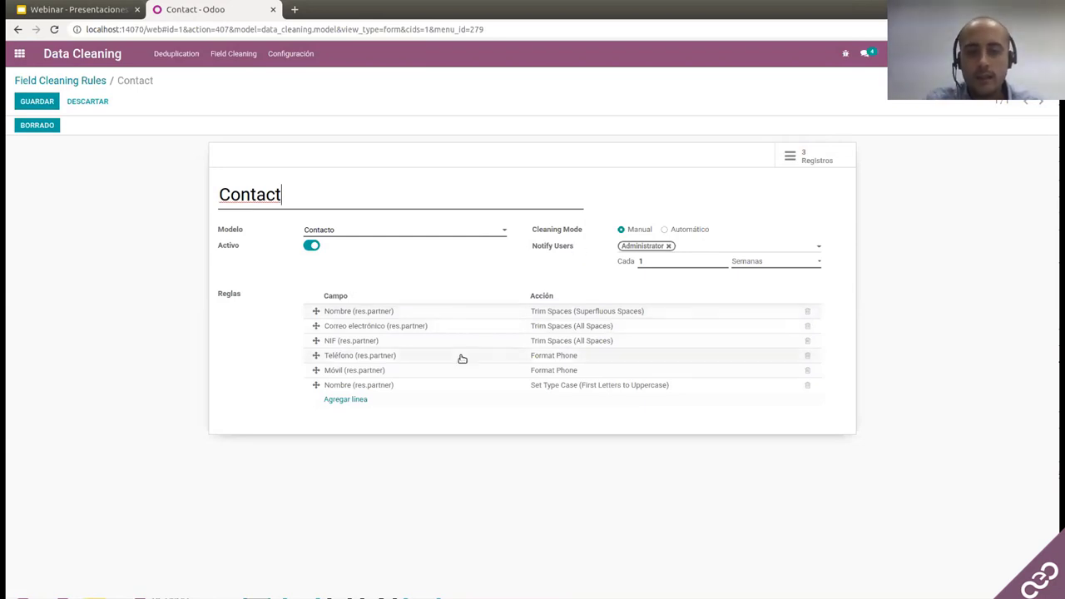
- Examine the Trim Spaces settings for Nombre and the Format Phone settings for Teléfono in the Contact cleaning rule
click(422, 313)
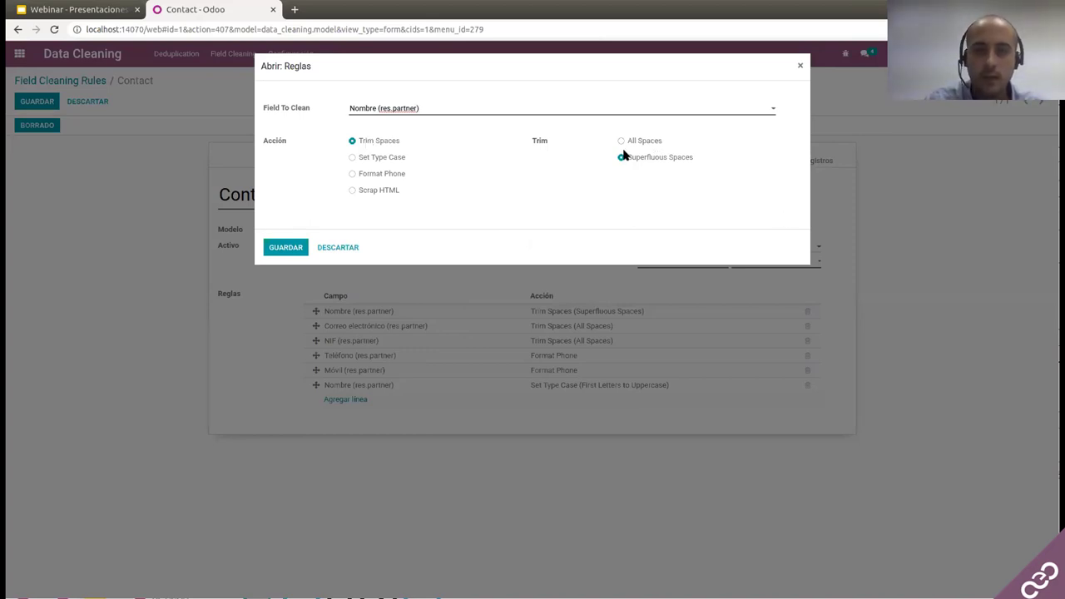
click(285, 248)
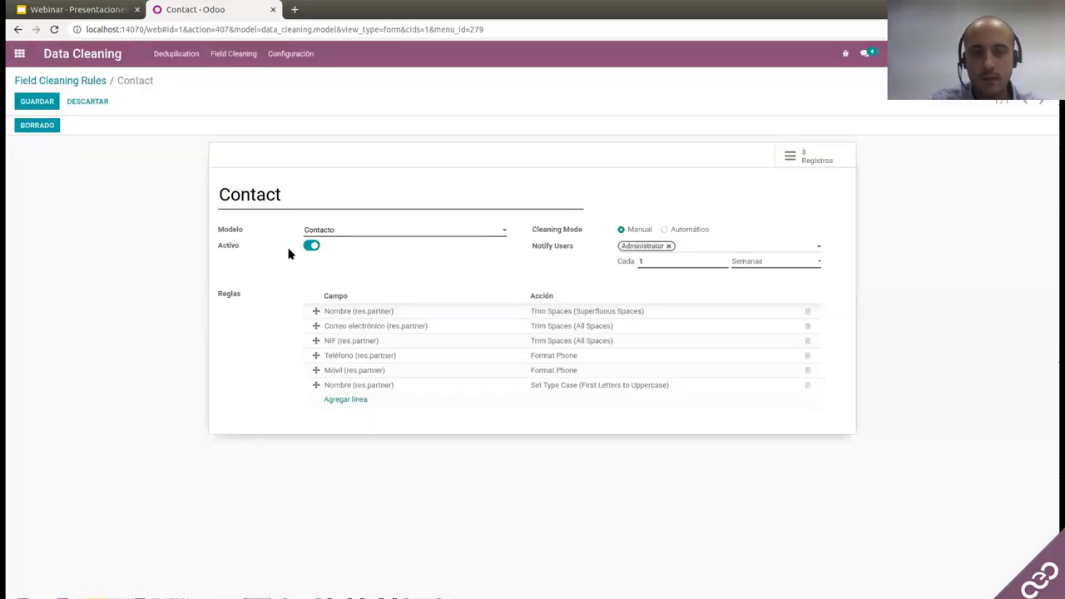
click(409, 357)
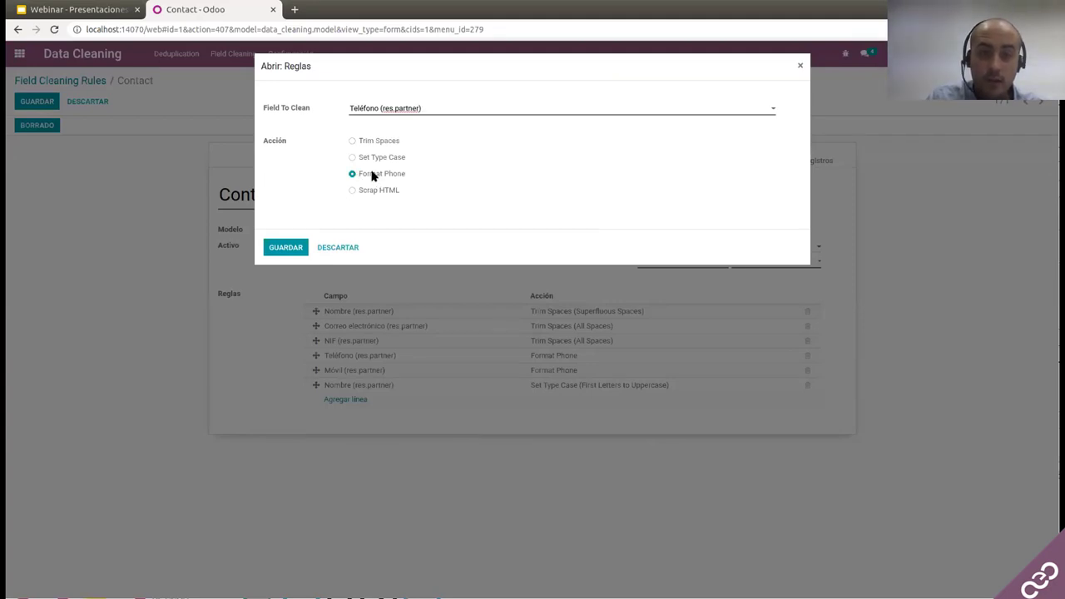
click(285, 247)
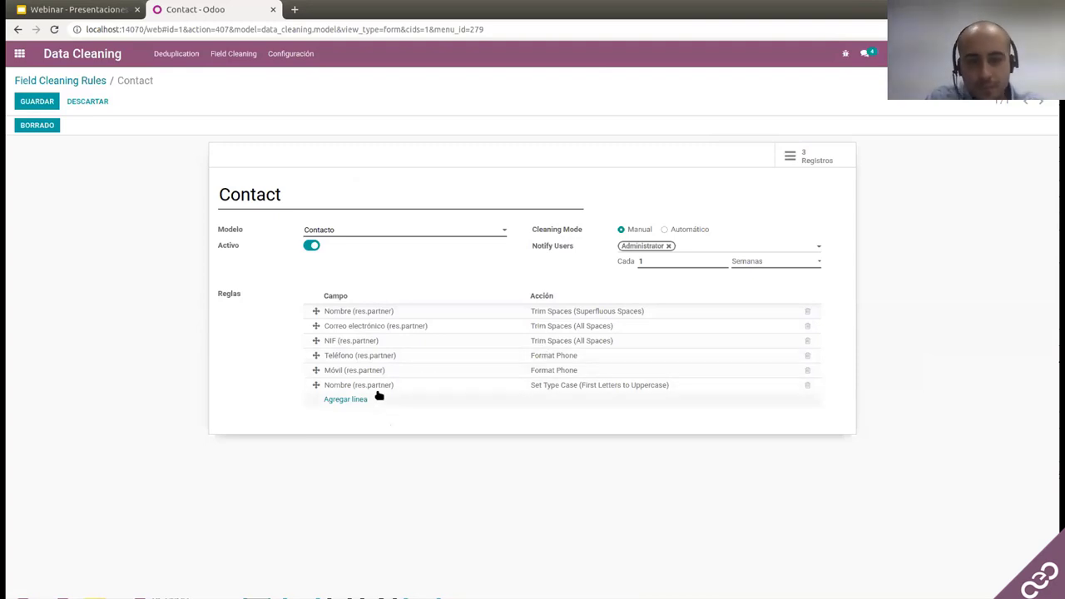
- Set the case of the last Nombre rule to First Letters to Uppercase and save the Contact cleaning rule
click(406, 387)
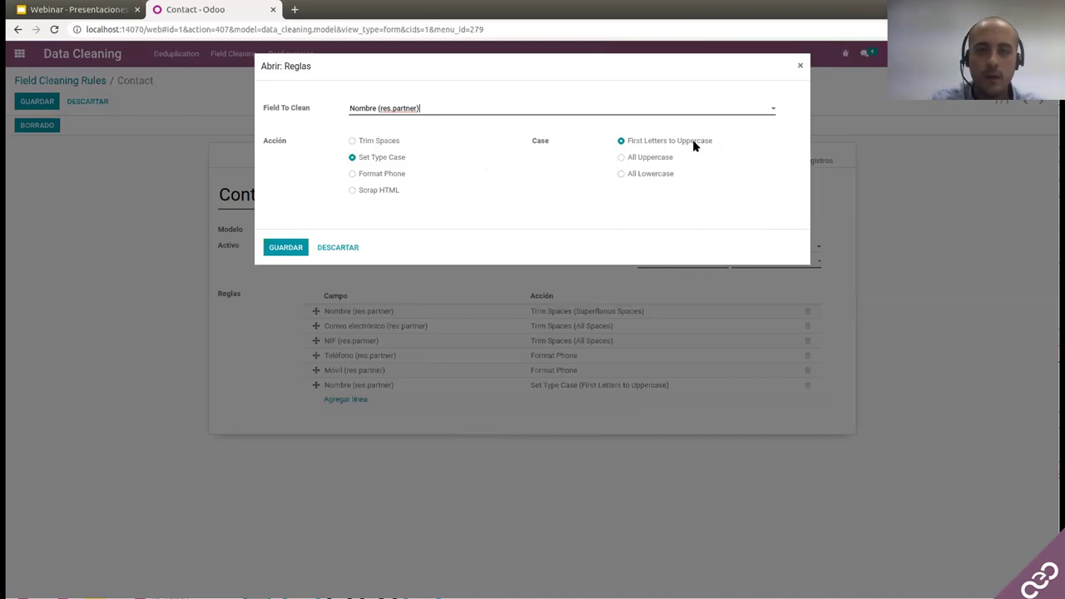
click(626, 175)
click(623, 140)
click(295, 247)
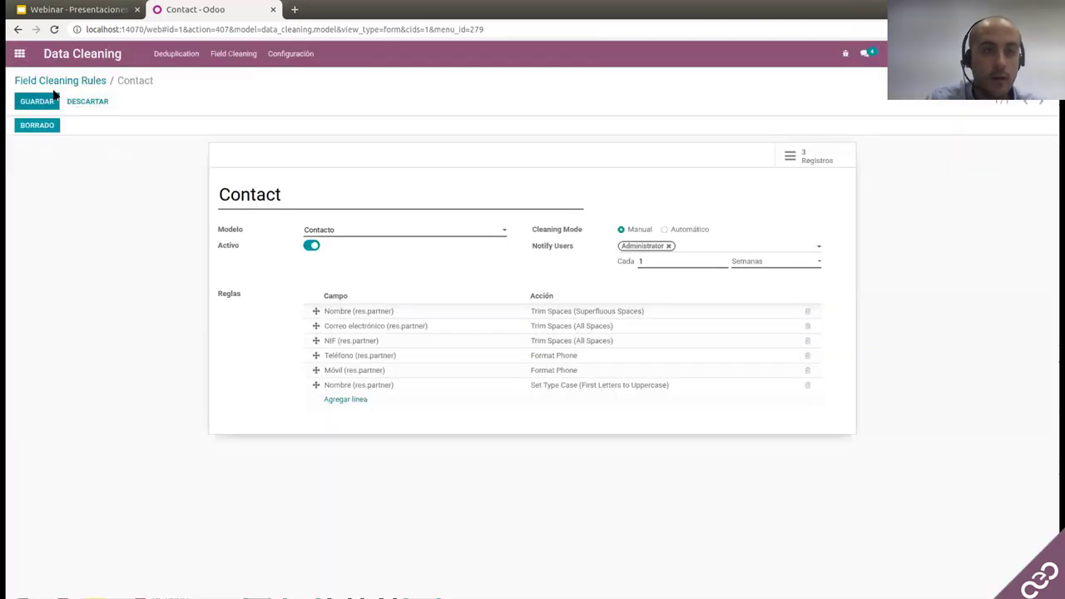
click(40, 100)
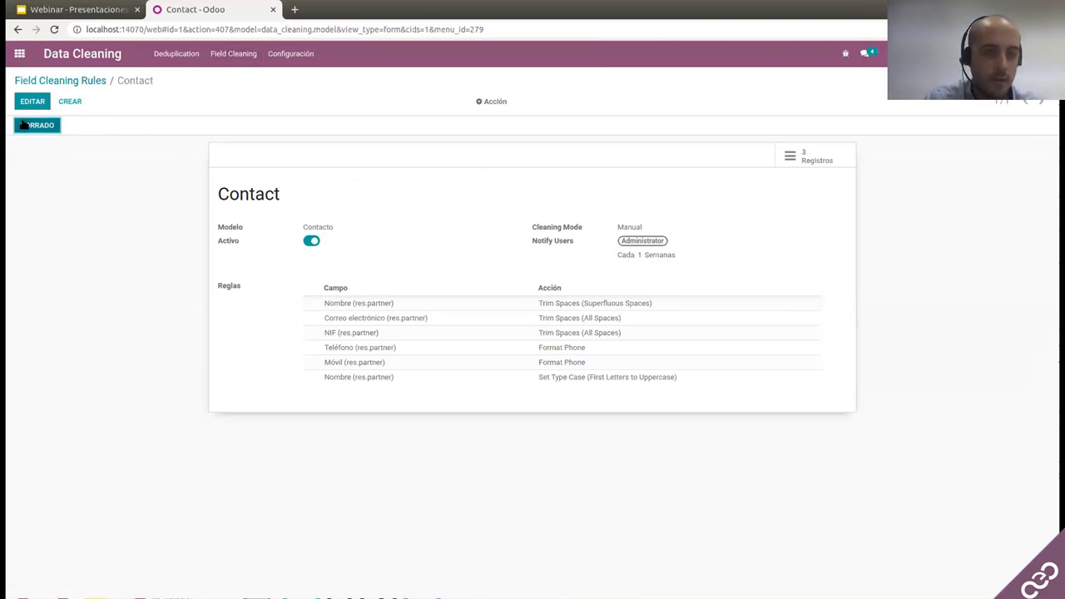
- Examine the suggested corrections in the field cleaning records
click(233, 53)
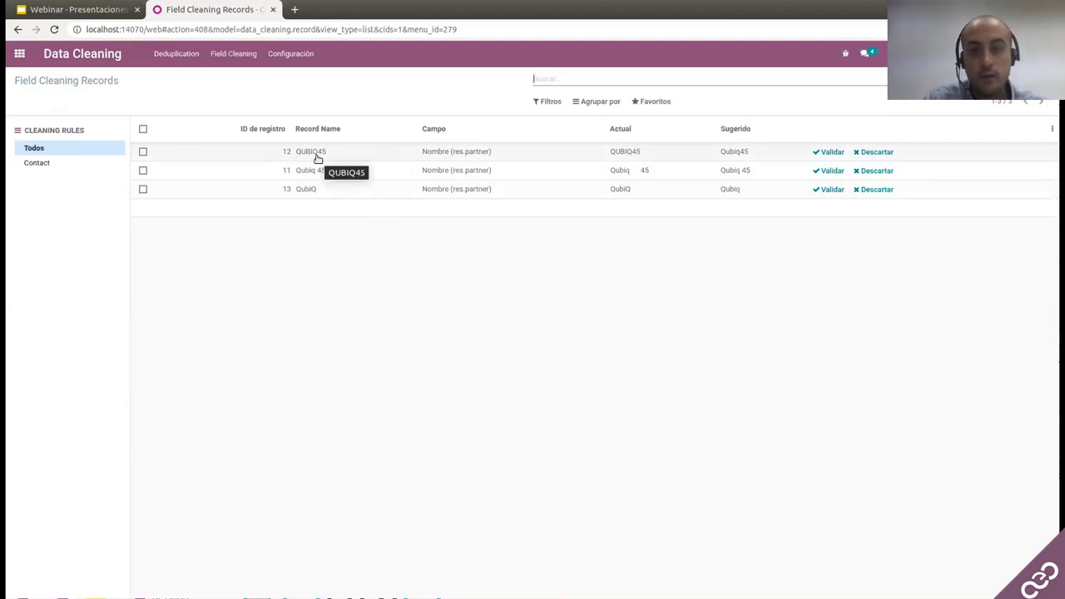
double_click(730, 129)
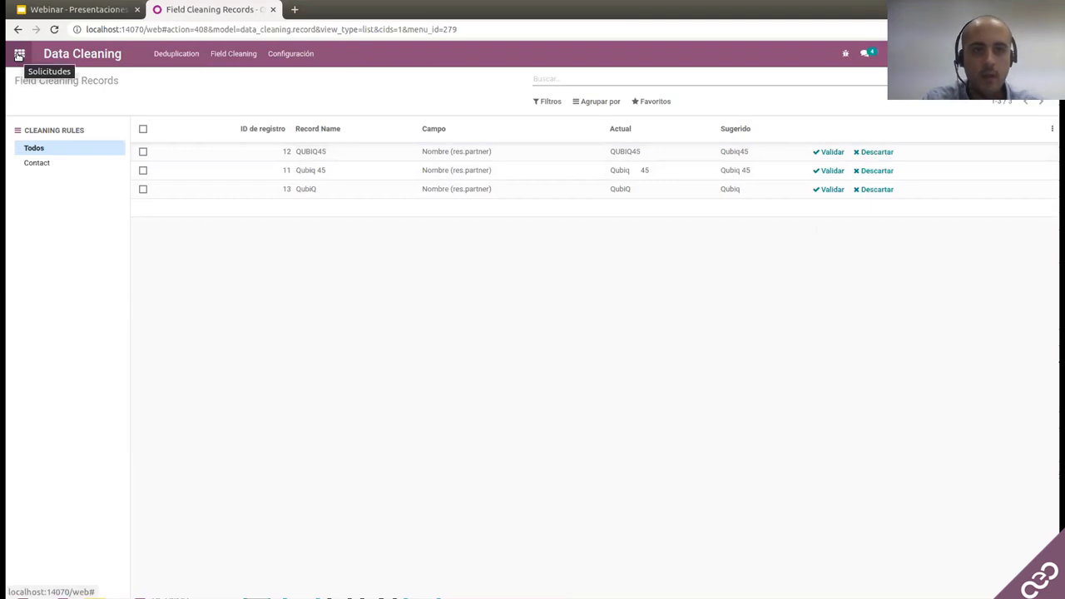
- Open the quotations list in the Ventas app and display it as a pivot table
click(18, 54)
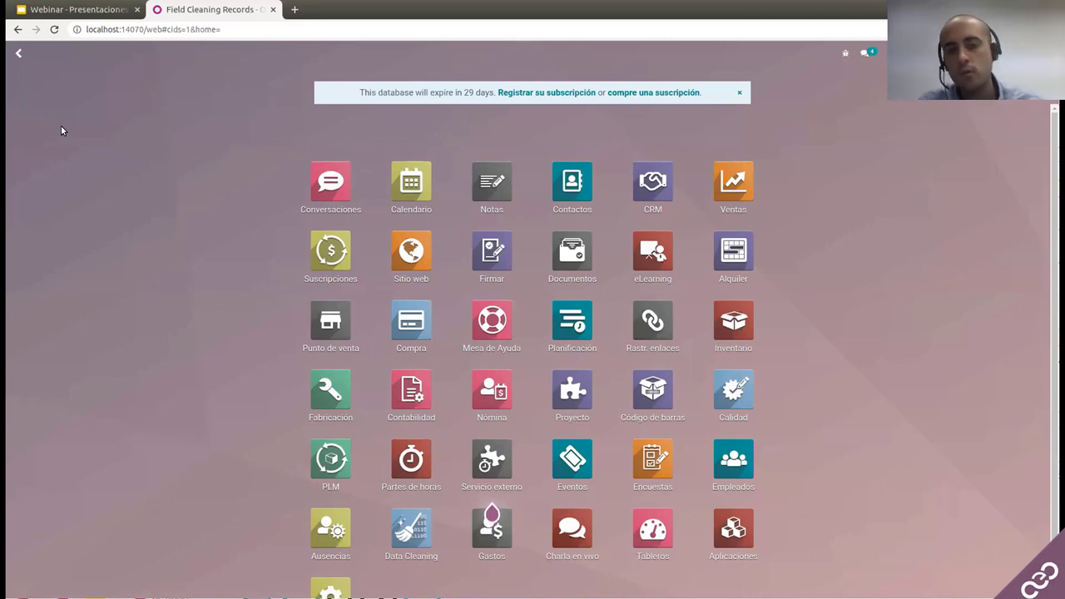
click(743, 199)
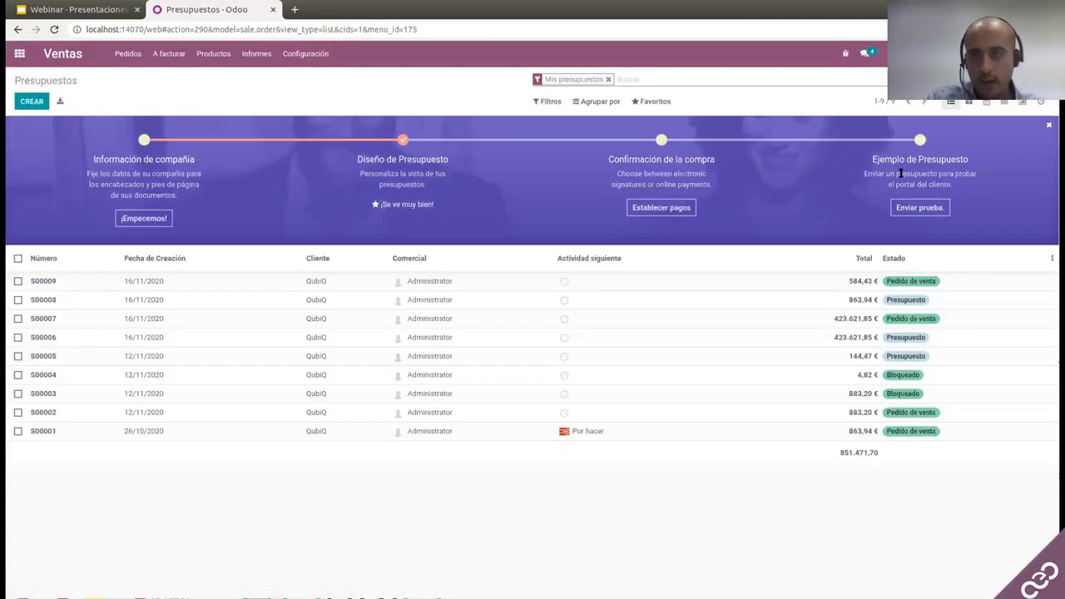
click(1006, 101)
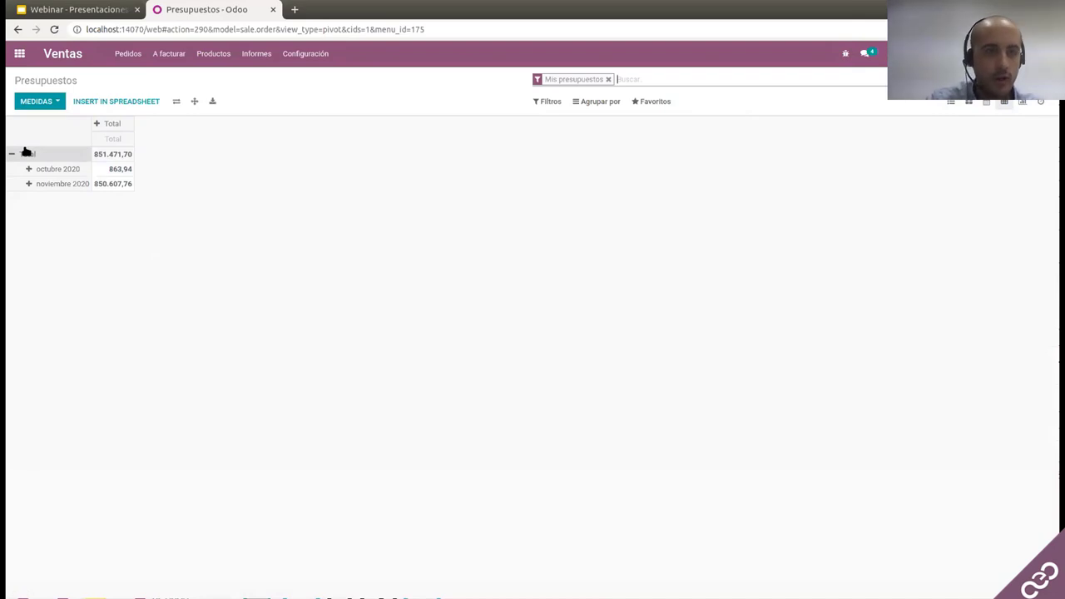
- Group the quotations pivot's rows by Equipo de ventas and its columns by Estado
click(25, 153)
click(25, 153)
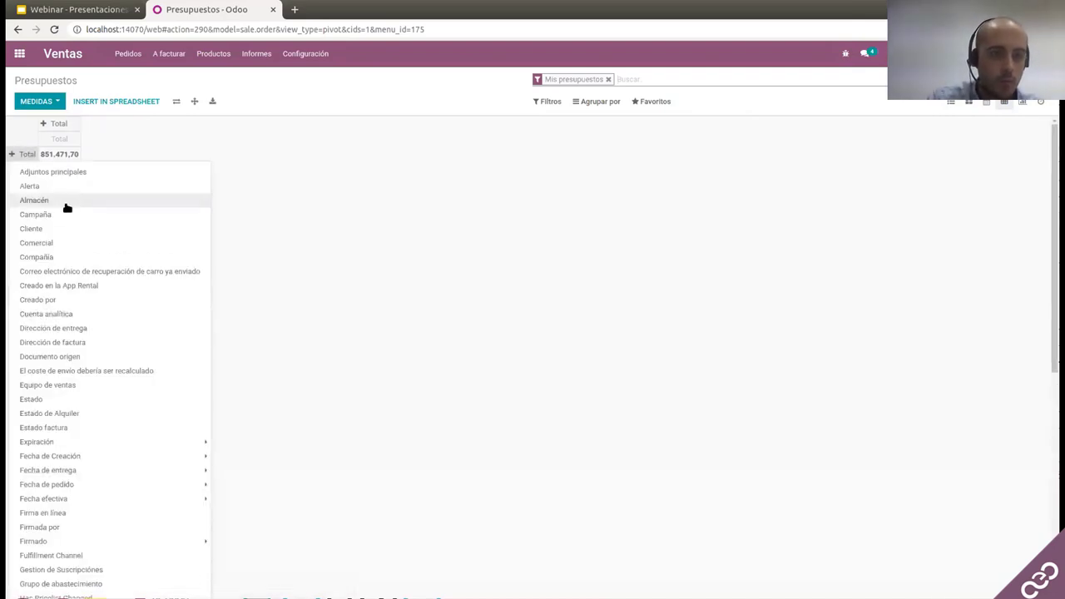
click(60, 386)
click(104, 123)
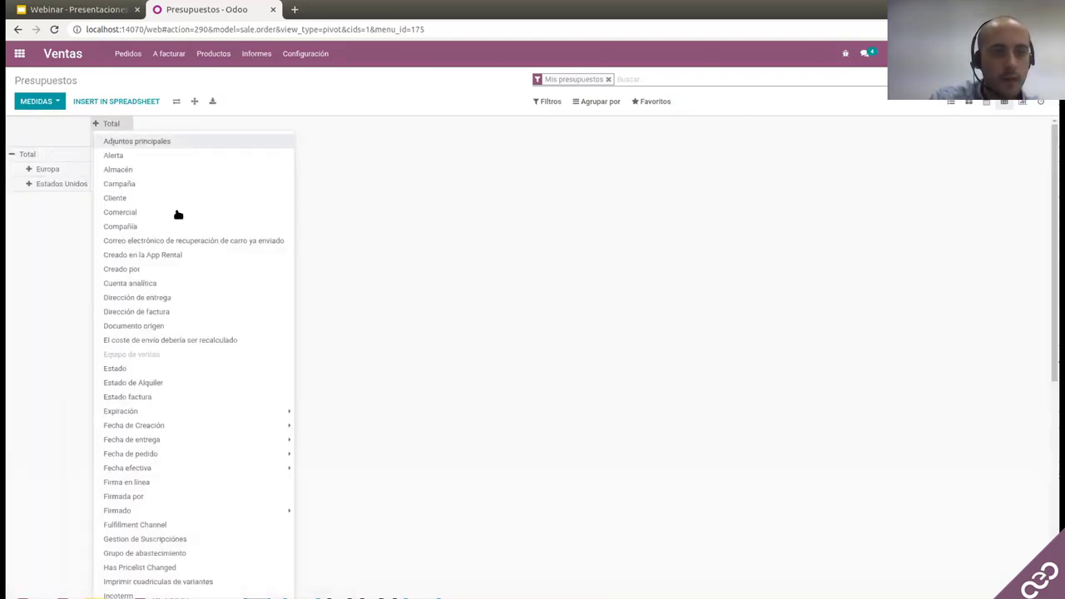
click(142, 369)
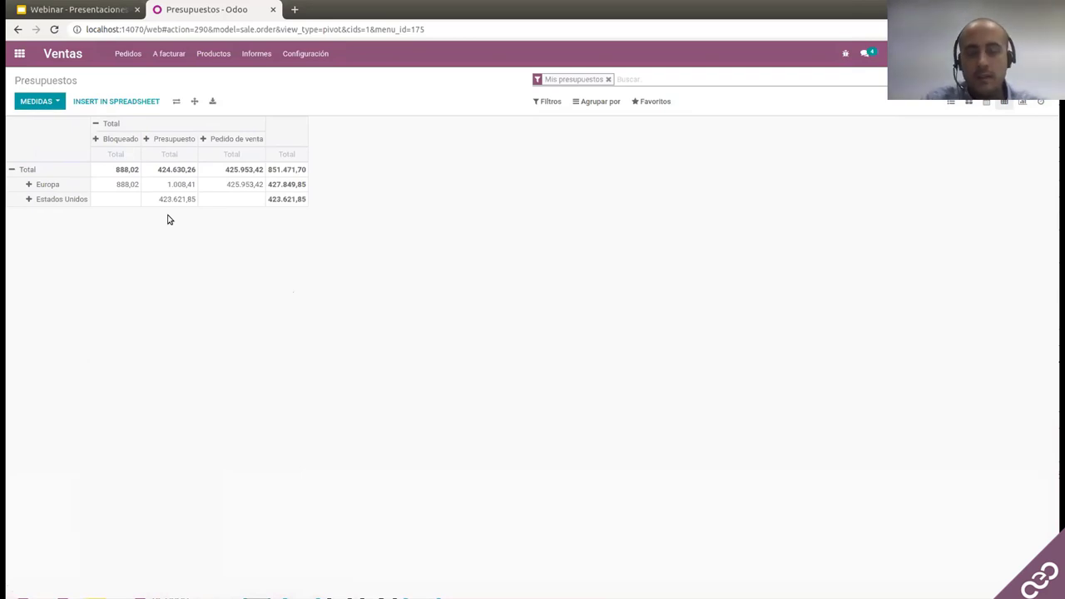
- Insert the quotations pivot into a new spreadsheet
click(114, 102)
click(306, 100)
click(305, 100)
click(305, 102)
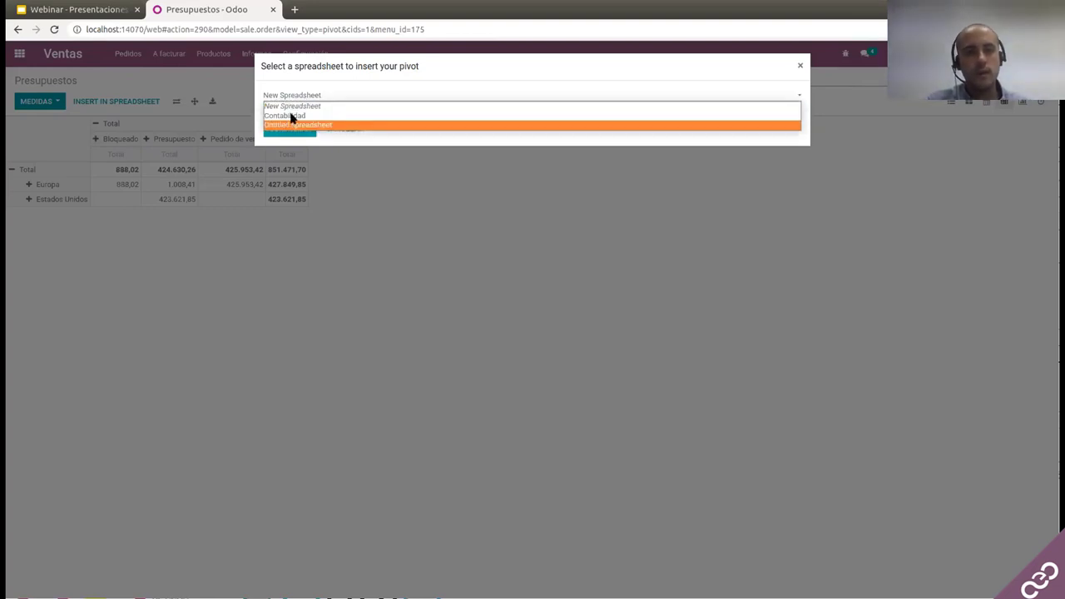
click(301, 95)
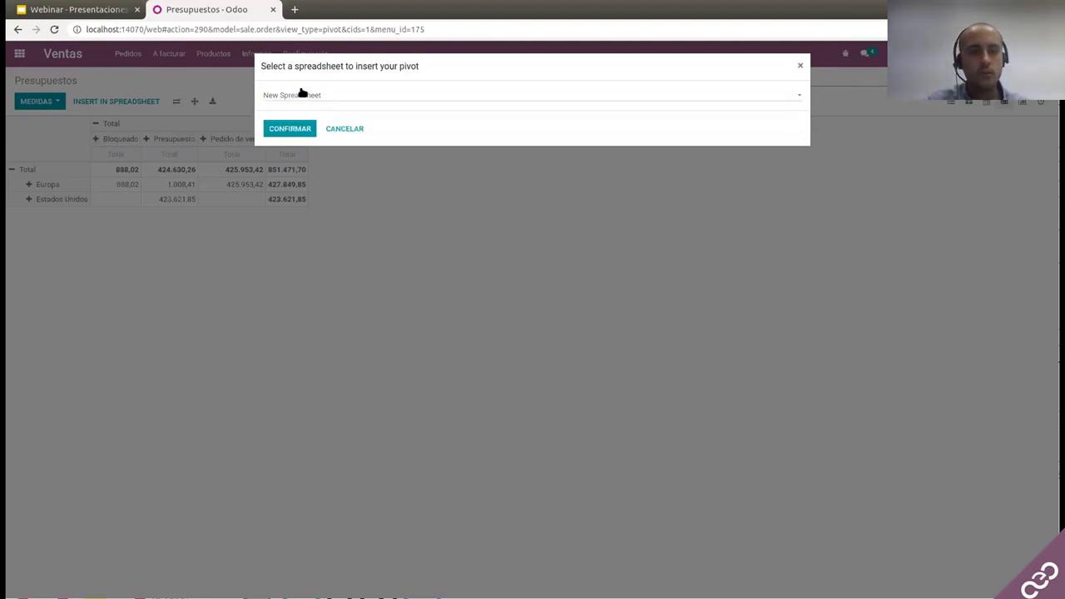
click(300, 128)
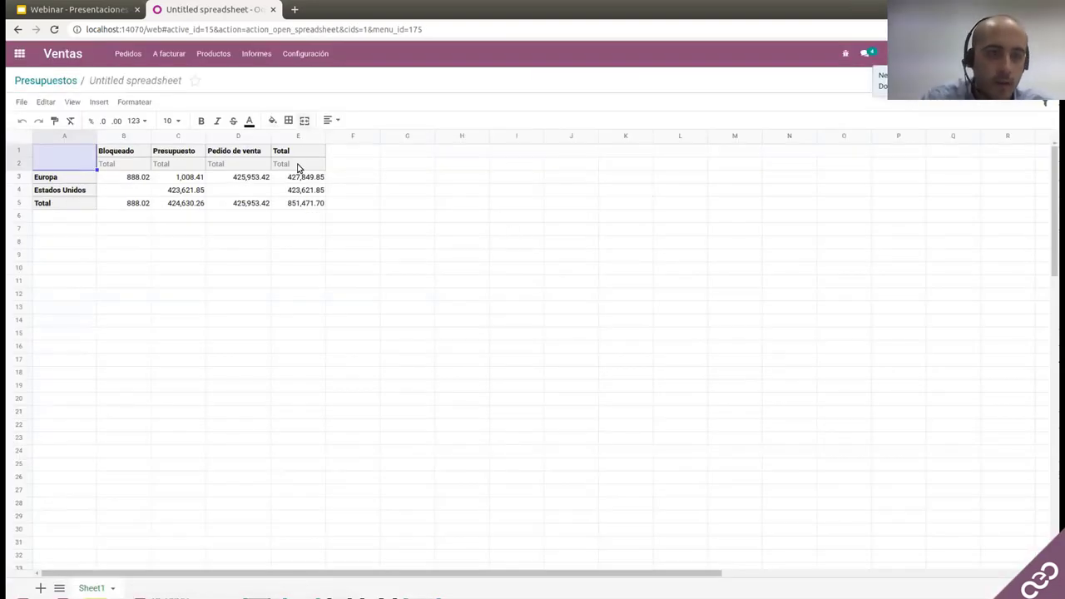
- Examine the PIVOT formula behind Europa's Bloqueado amount and the cells below it
click(234, 253)
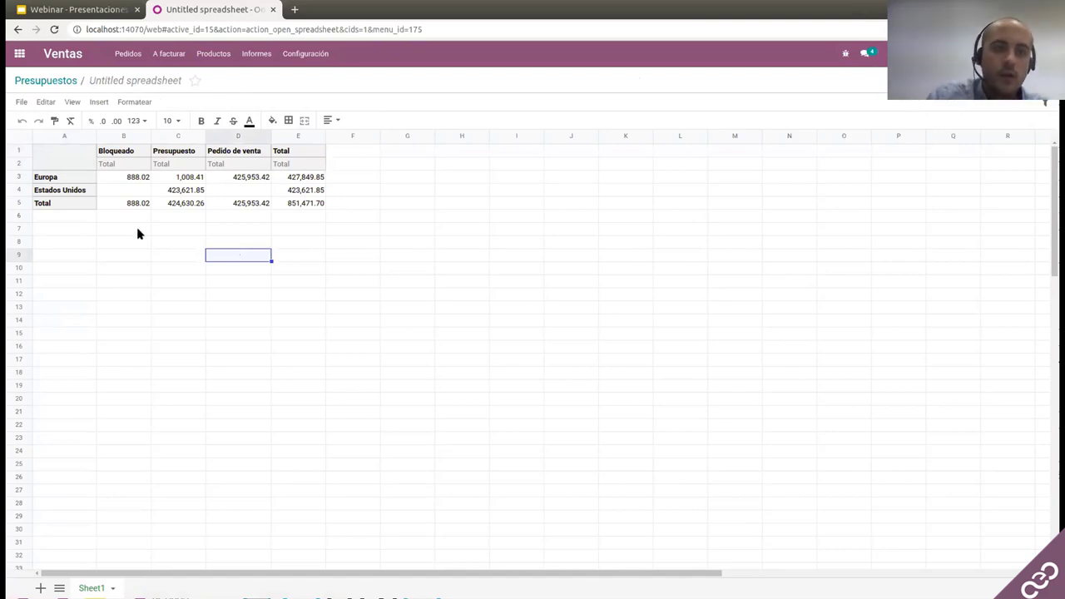
click(118, 175)
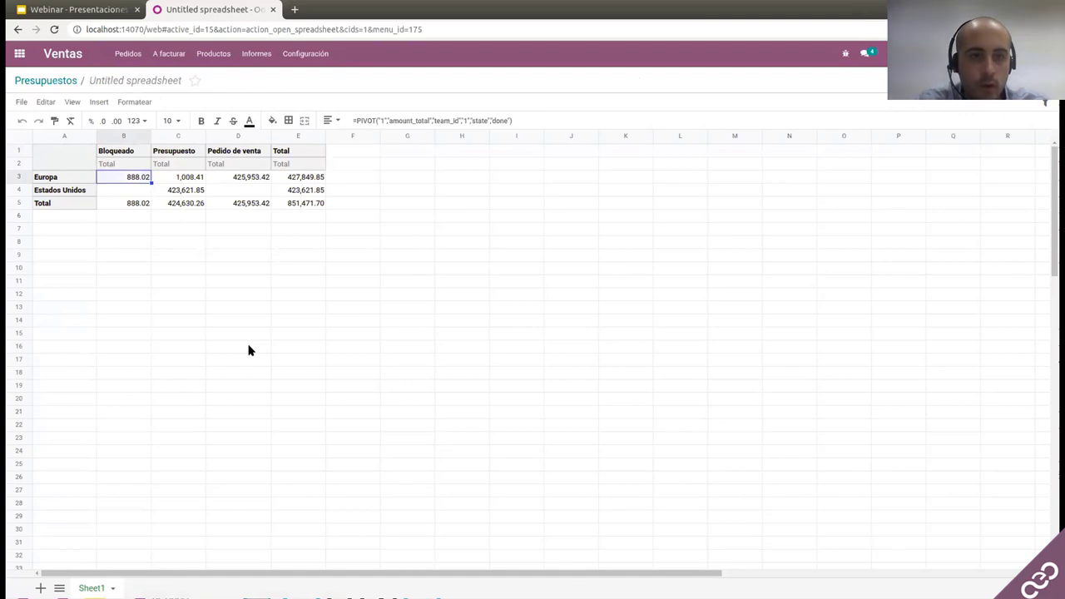
key(Down)
key(Down)
key(Down)
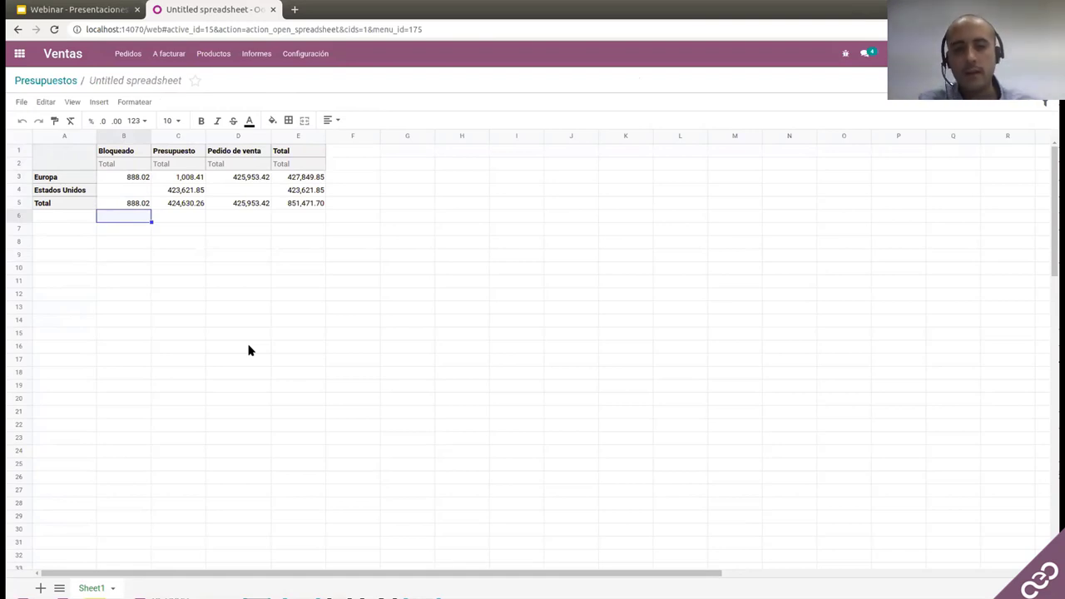
- Enter a formula in cell B7 that sums the range B3:B5, and delete it again
key(Down)
text(=sum()
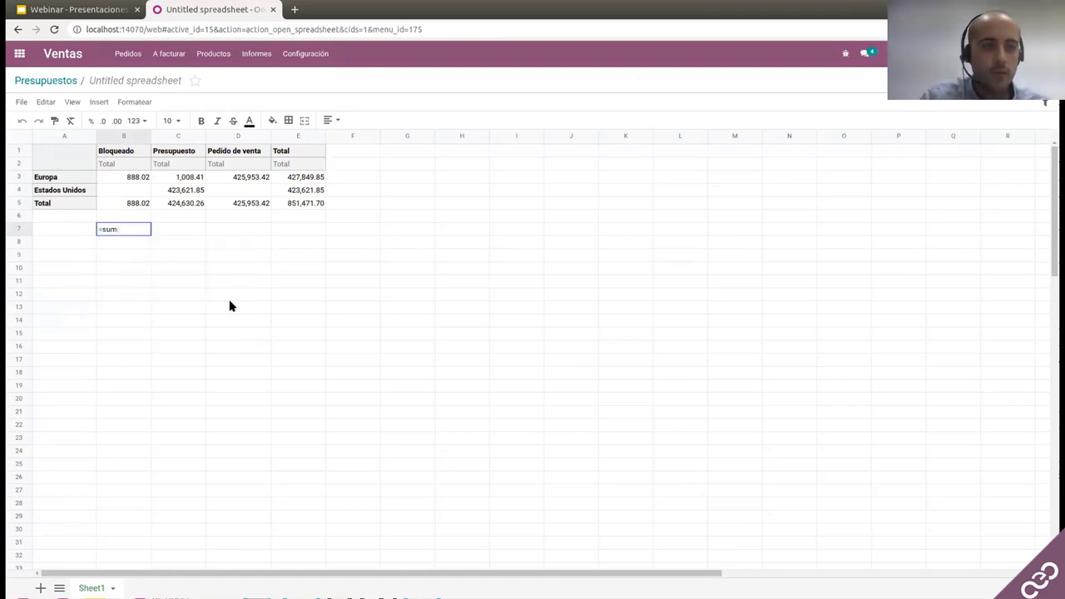
drag(138, 178, 138, 209)
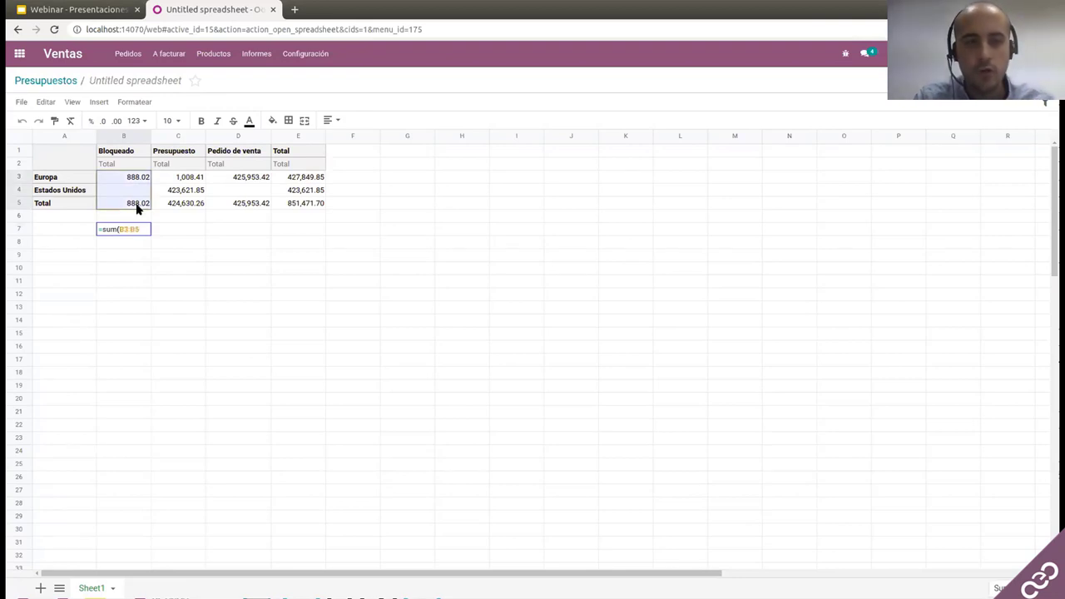
key(Return)
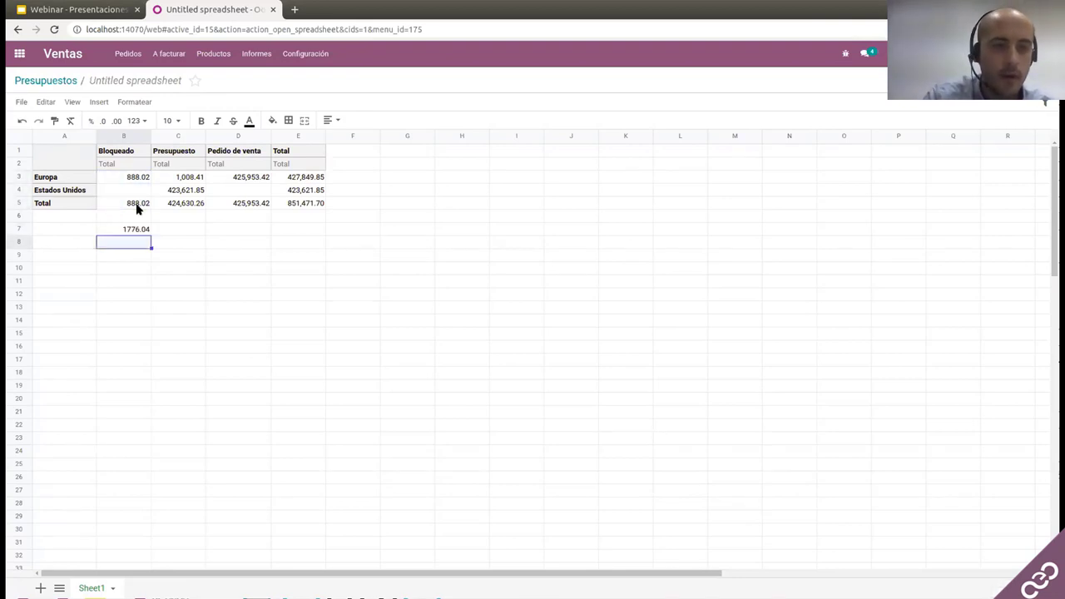
click(129, 226)
key(Delete)
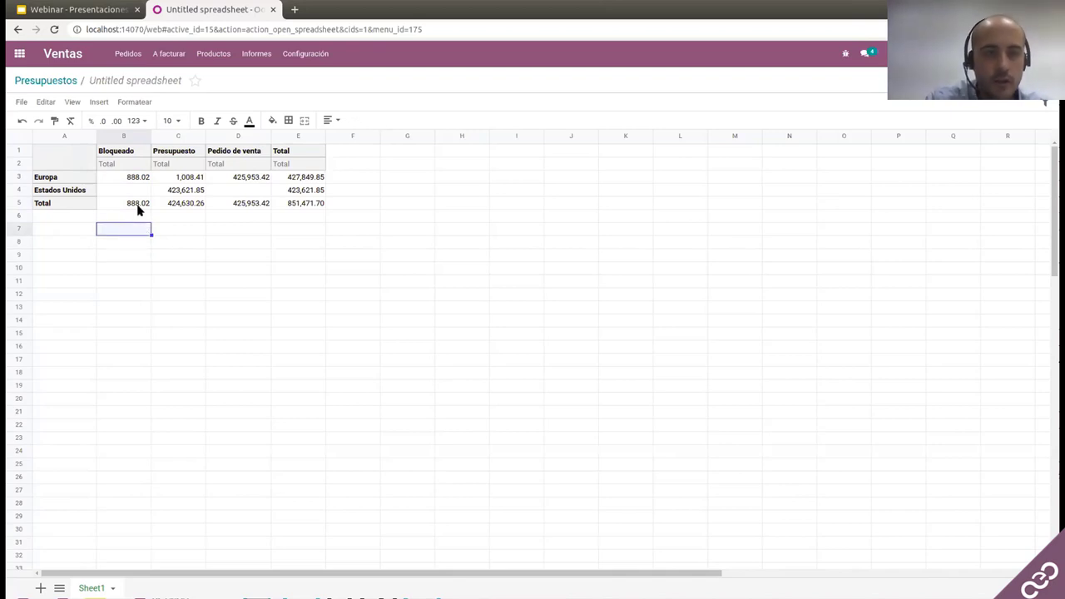
- Start a single-color conditional formatting rule for the pivot amounts in range B3:E5
click(123, 167)
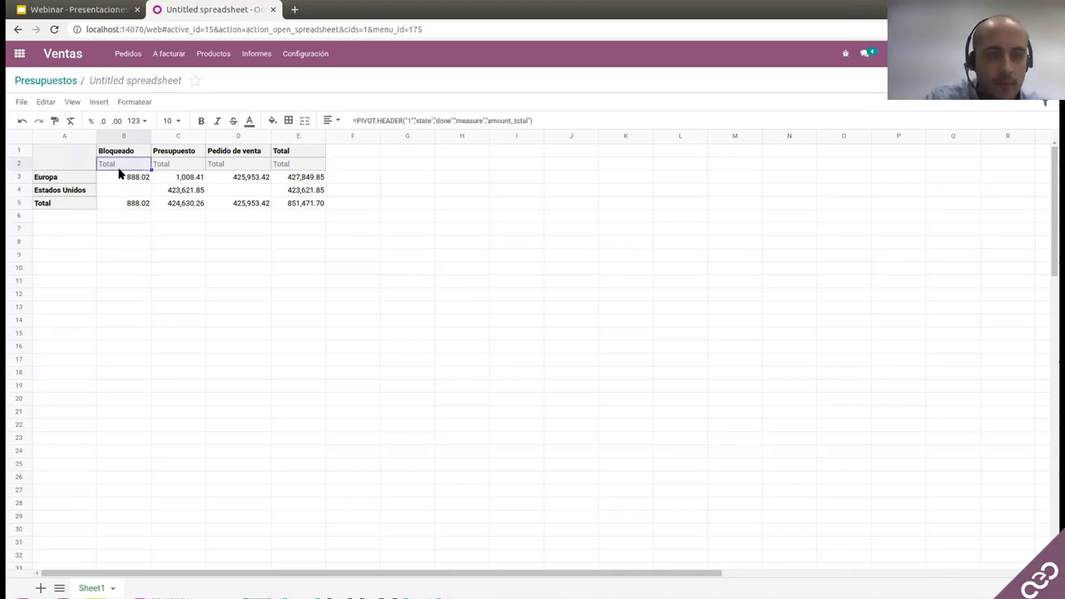
drag(122, 176, 293, 202)
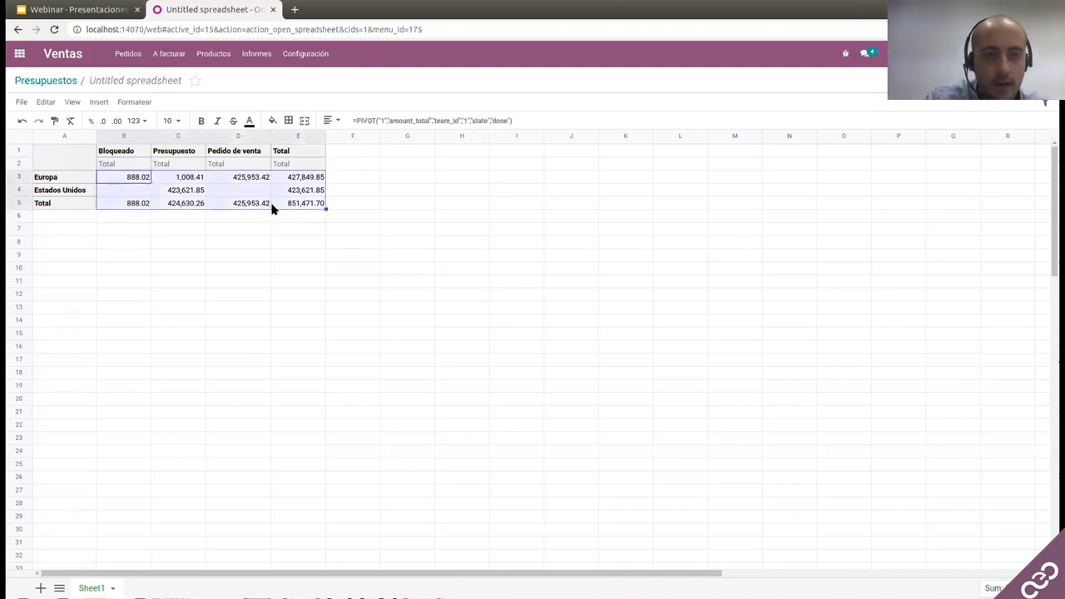
click(142, 101)
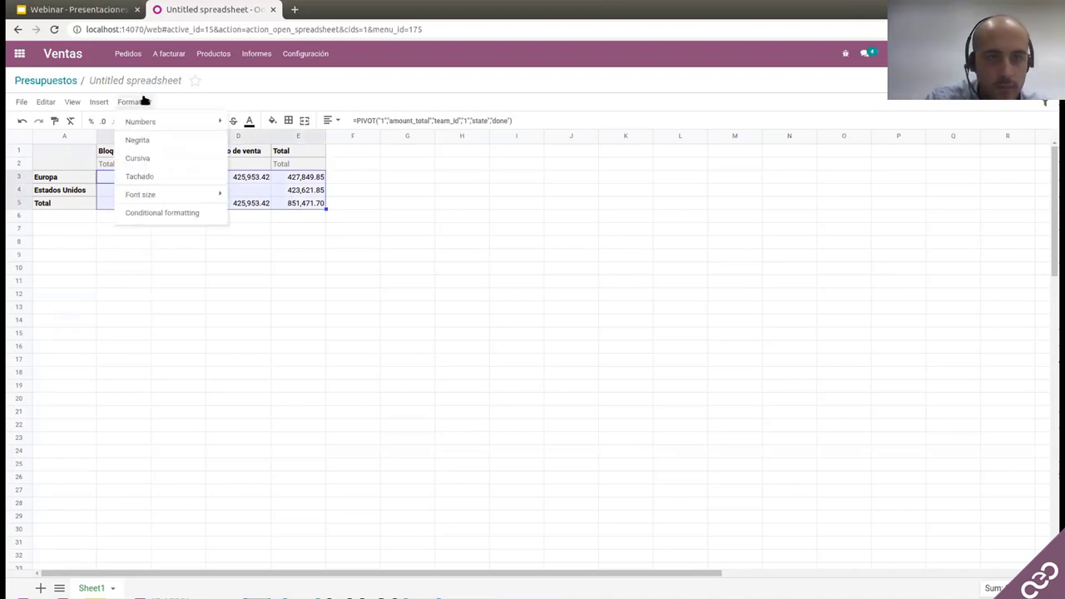
click(169, 213)
click(881, 171)
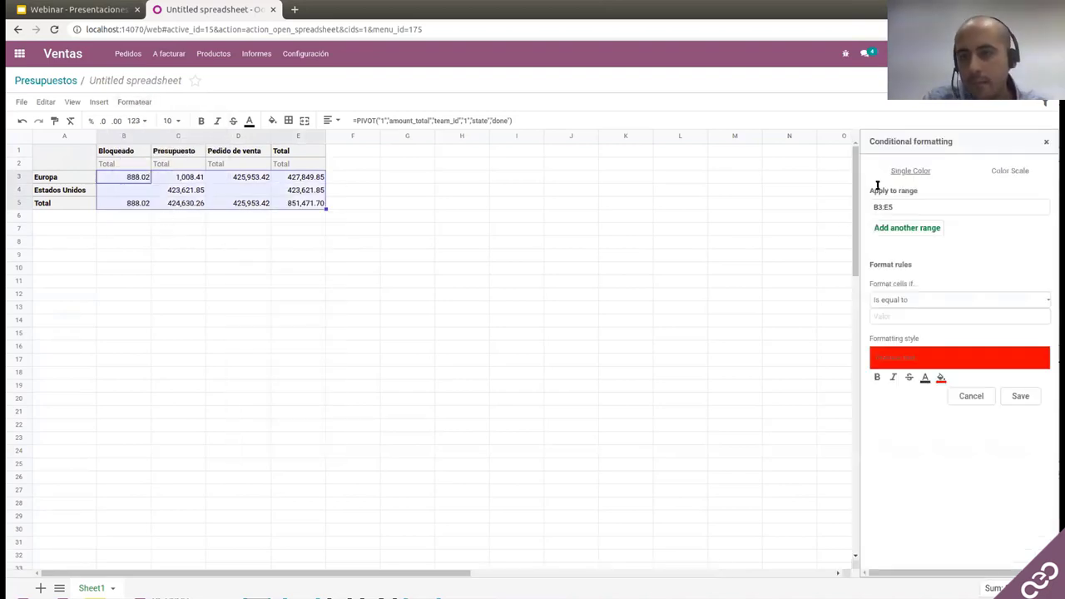
- Set the rule to fill cells greater than 500 with green, and save it
click(930, 300)
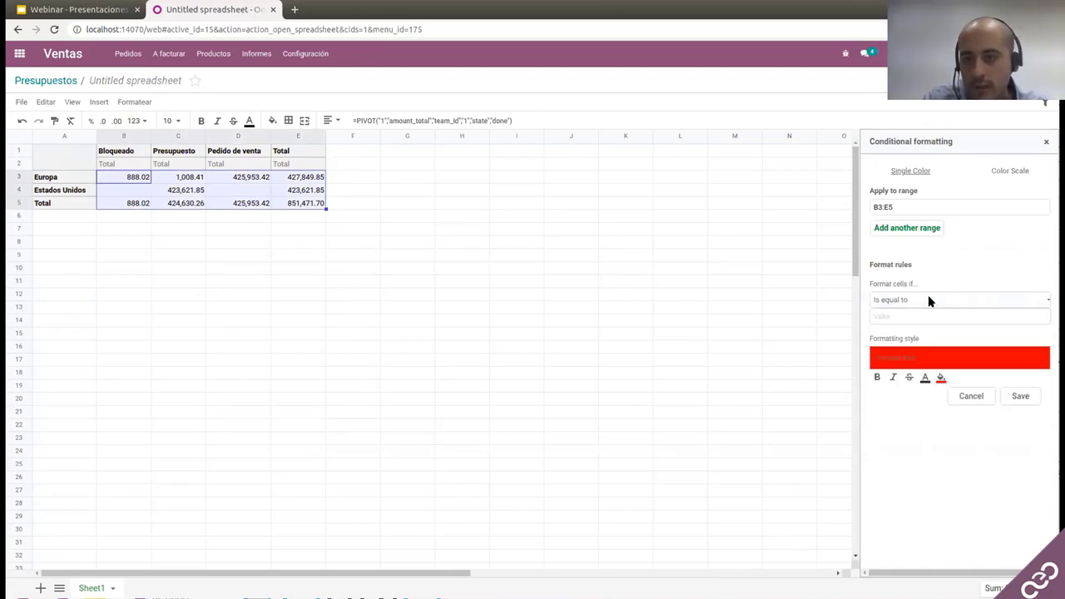
click(916, 360)
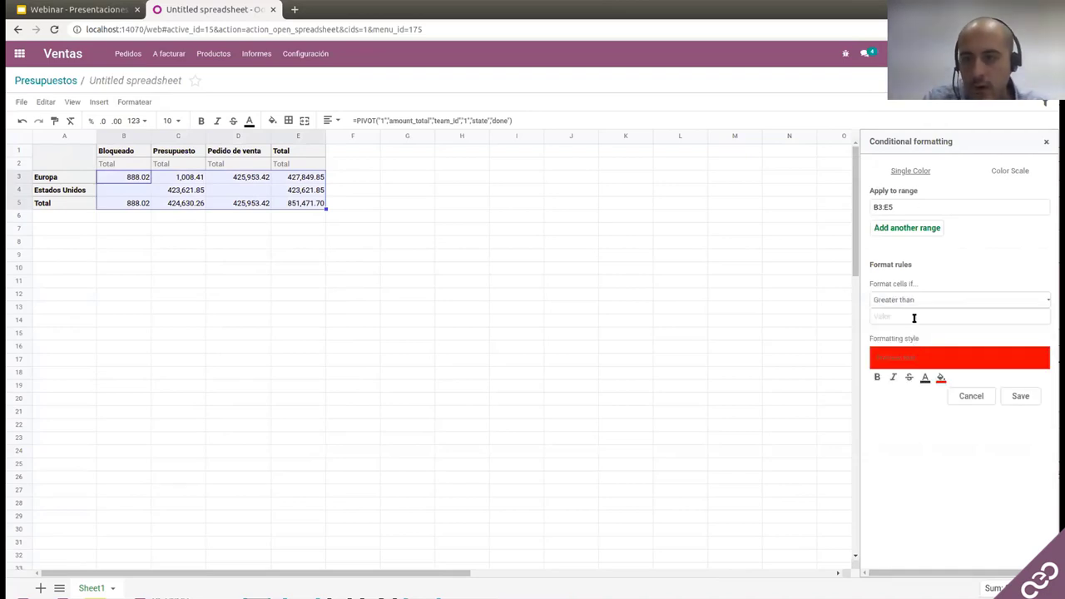
click(908, 316)
text(500)
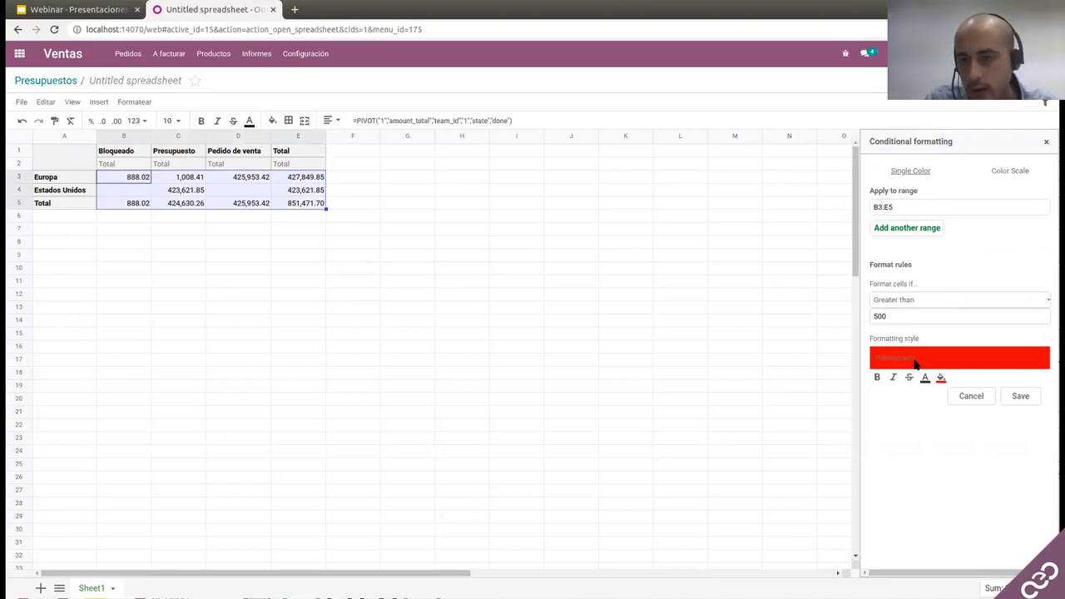
click(941, 379)
click(999, 412)
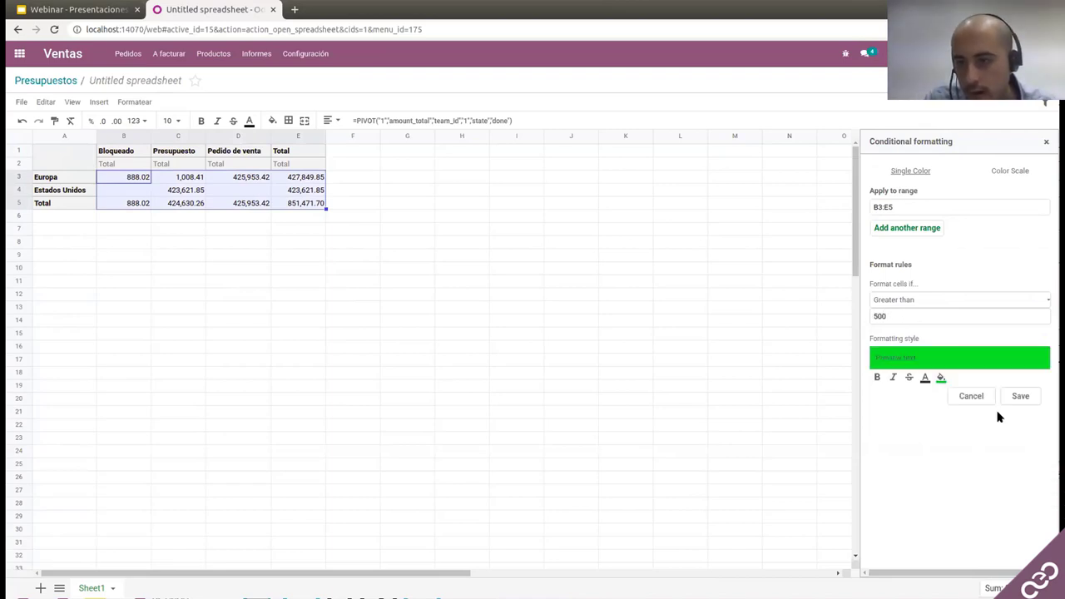
click(1020, 396)
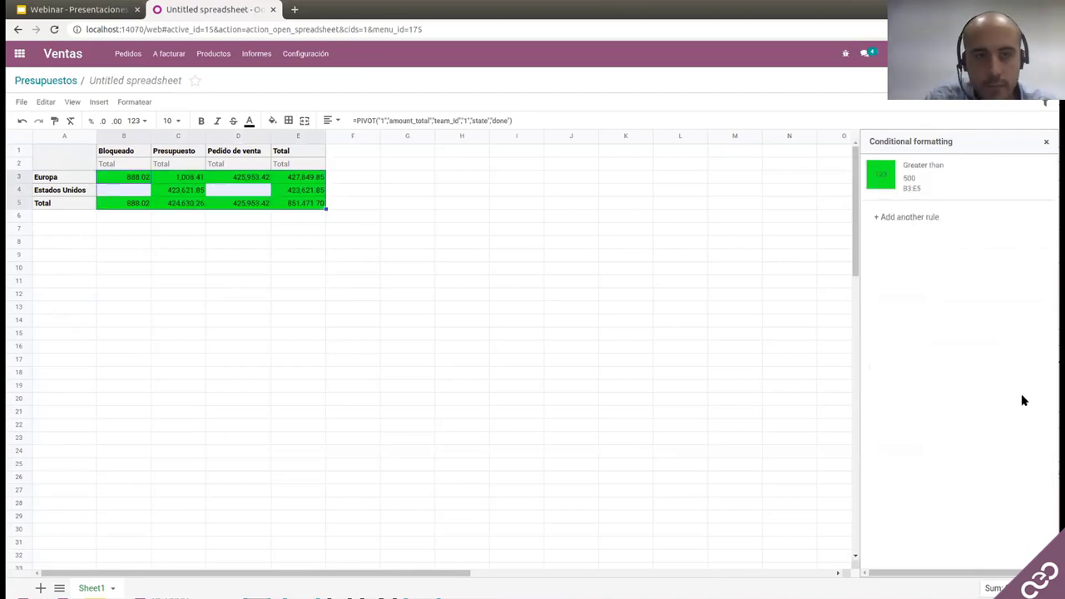
click(457, 321)
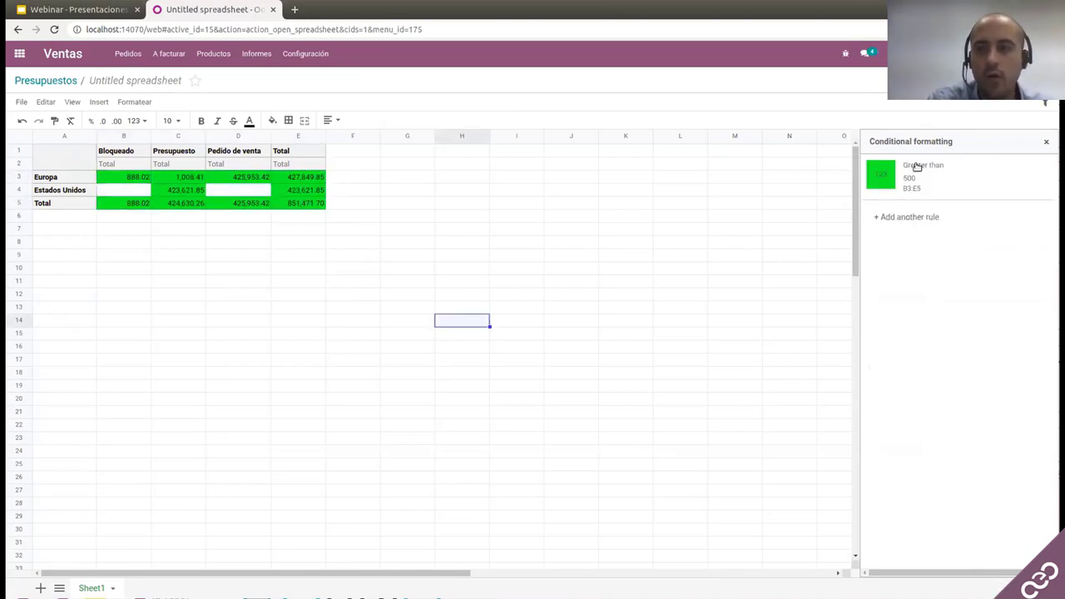
- Change the conditional formatting rule's threshold to 1000, save it and close the formatting settings
click(948, 171)
drag(911, 316, 854, 318)
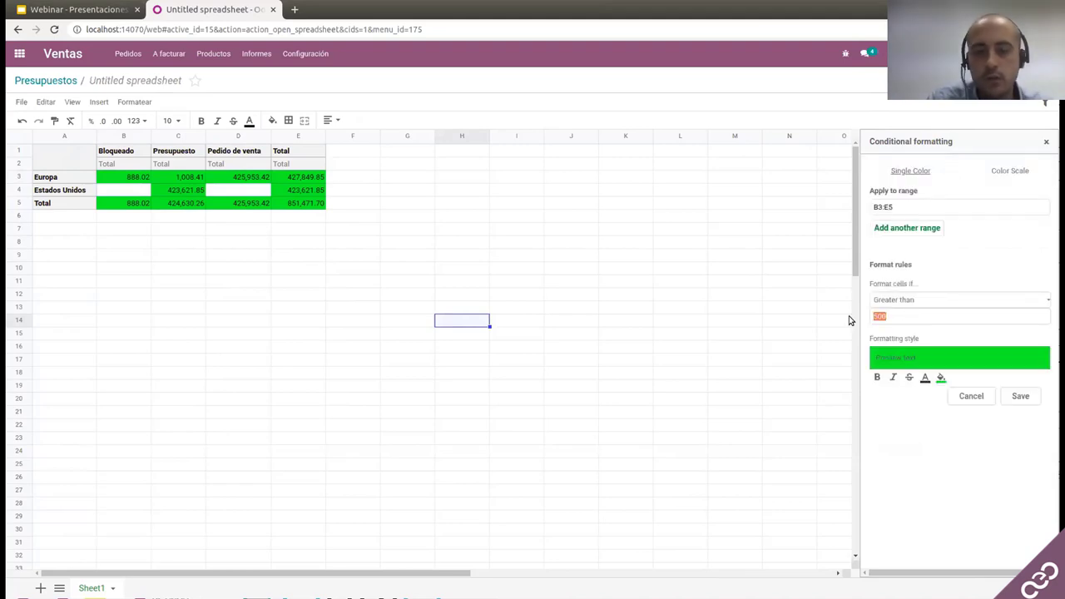
text(10000)
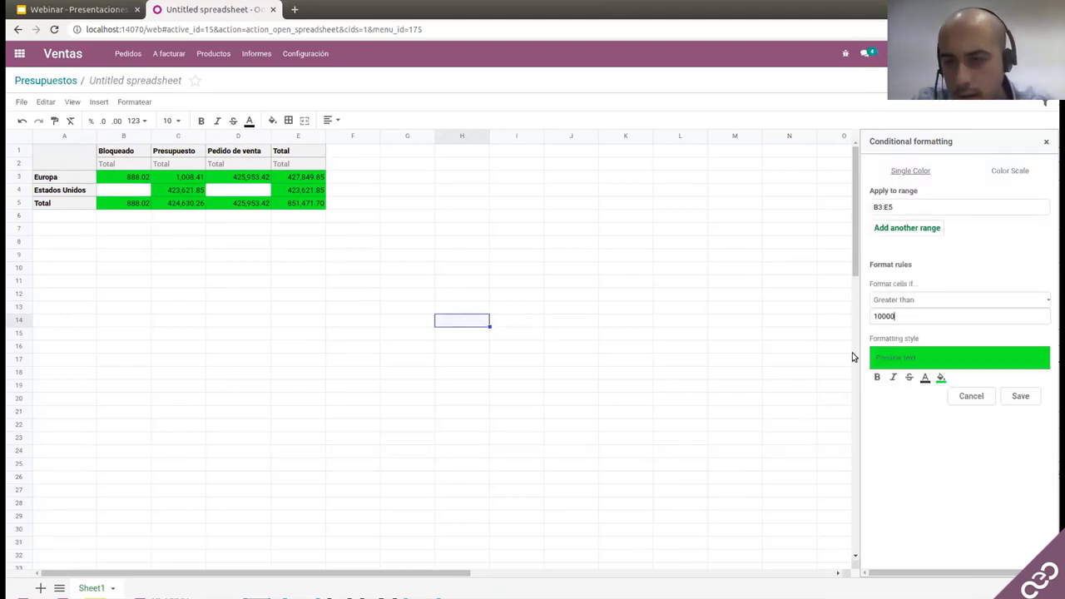
key(BackSpace)
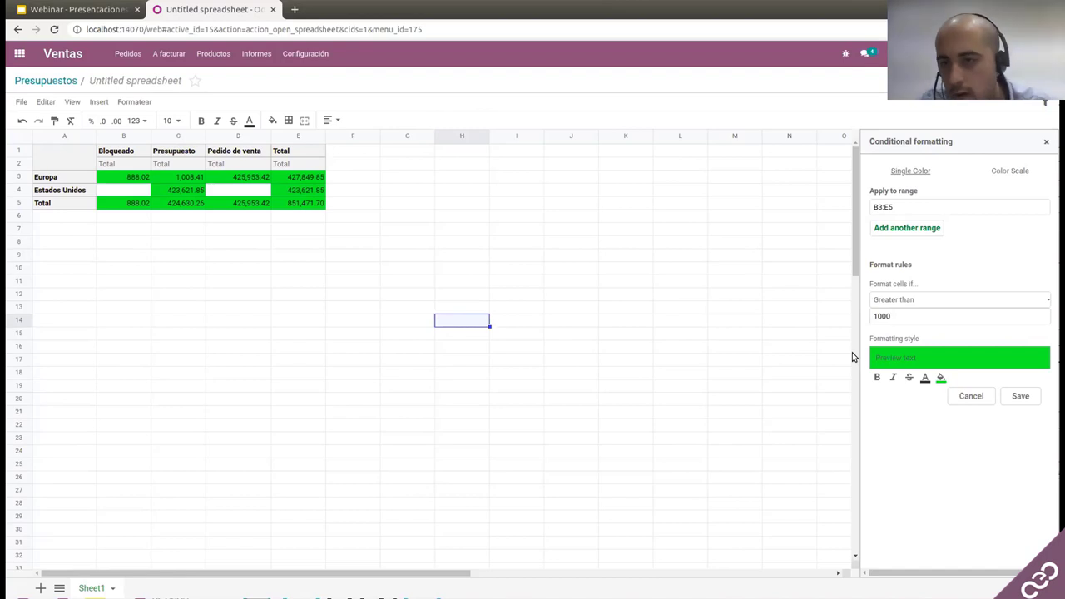
click(1023, 398)
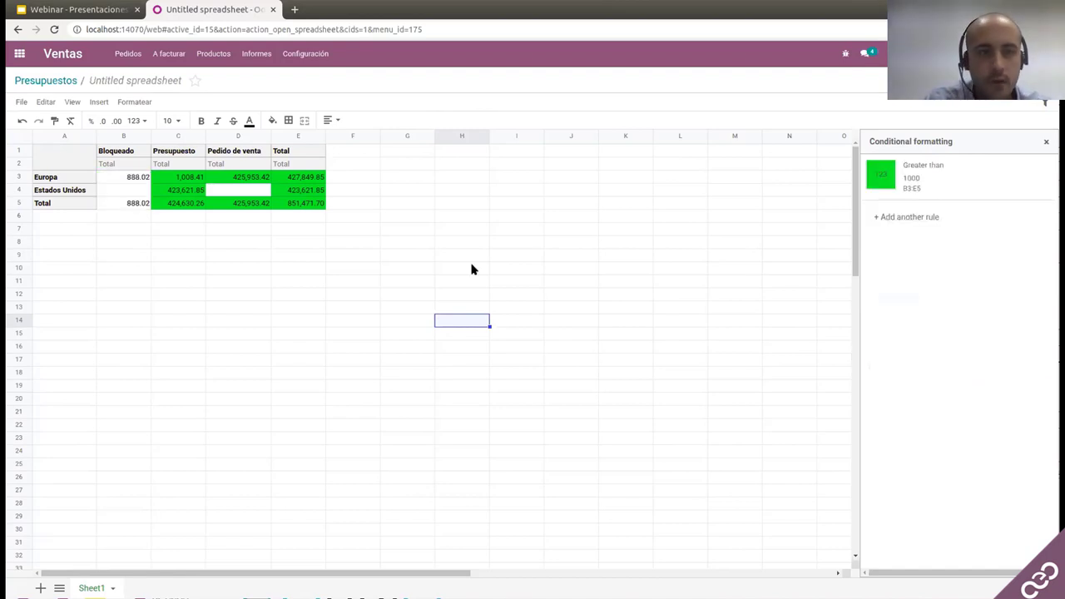
click(175, 215)
click(1046, 143)
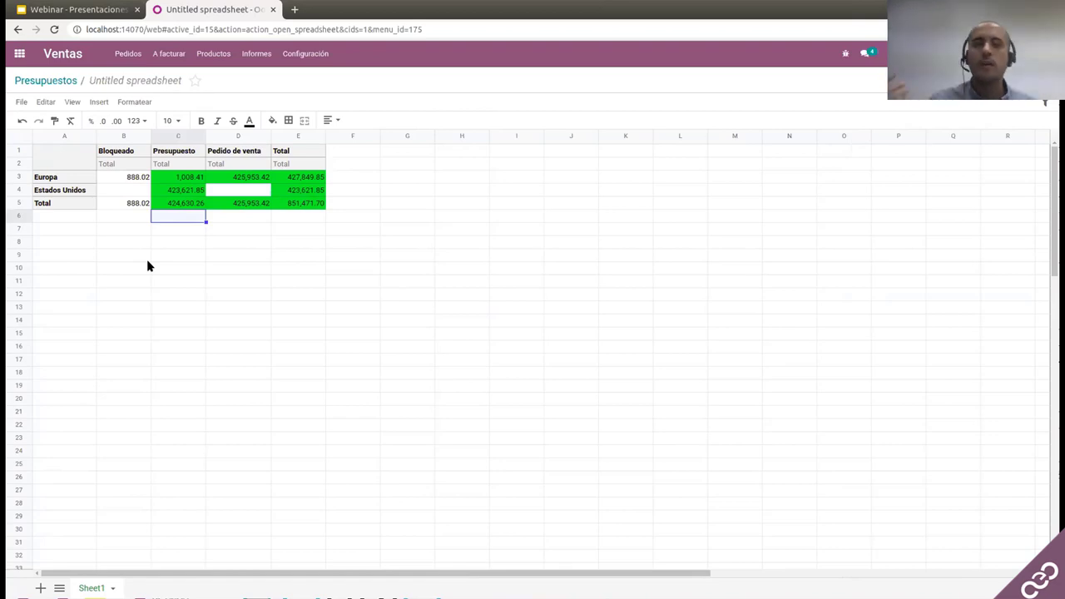
- Examine the formulas behind the Europa header and its amounts by state, and then the cells down the Bloqueado column
click(81, 178)
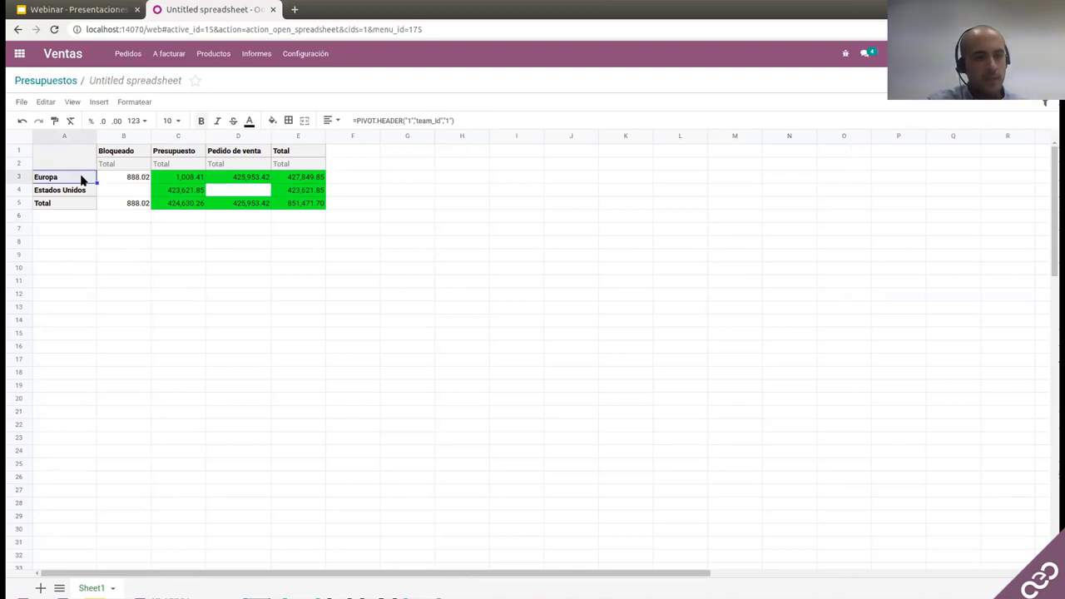
click(137, 178)
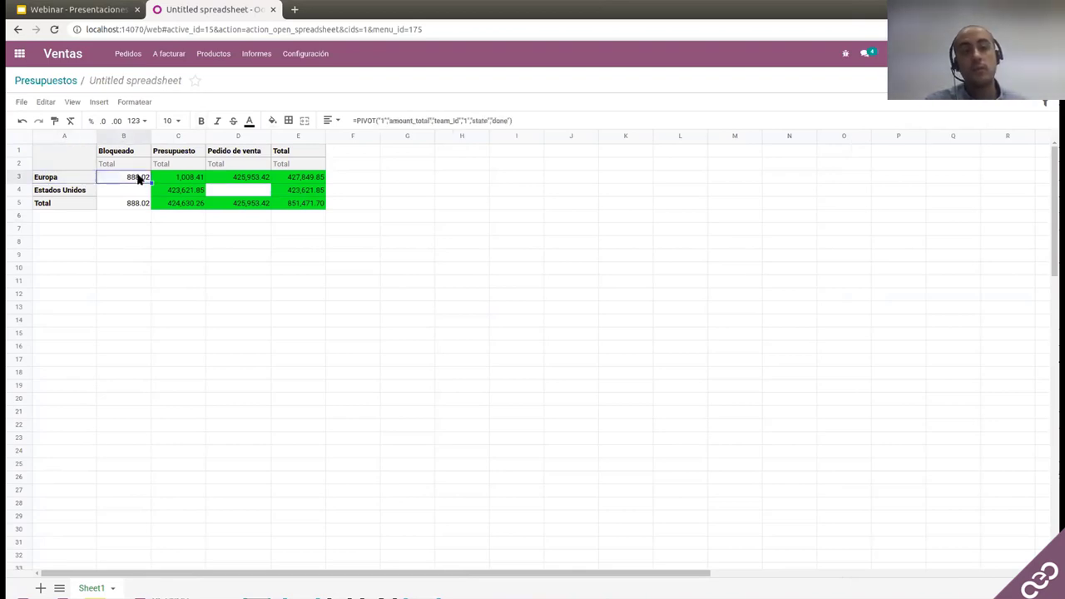
key(Right)
key(Right)
key(Right)
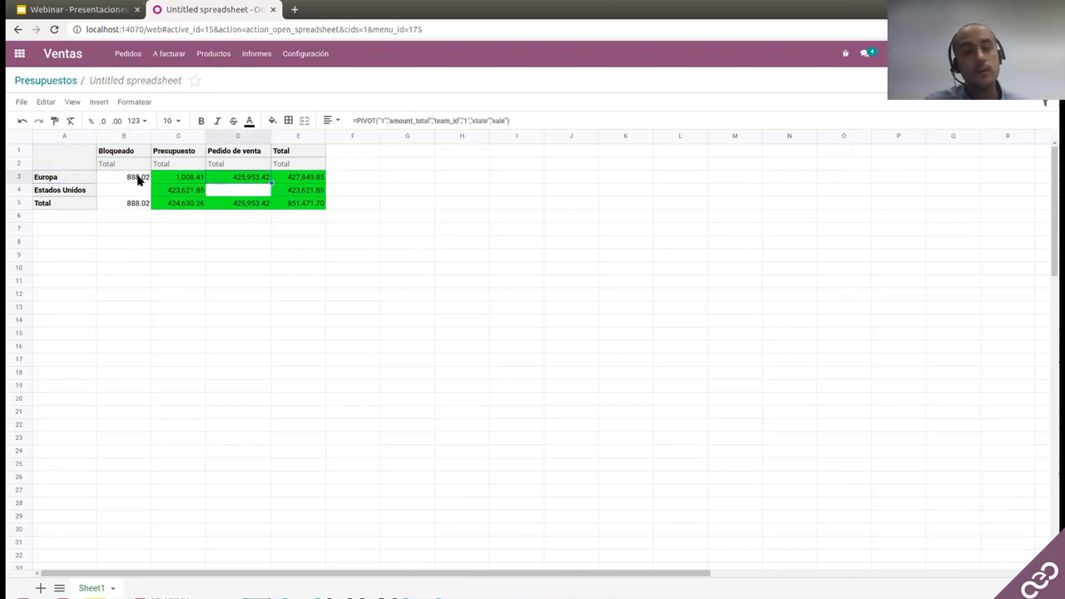
key(Left)
key(Left)
key(Left)
key(Down)
key(Down)
key(Down)
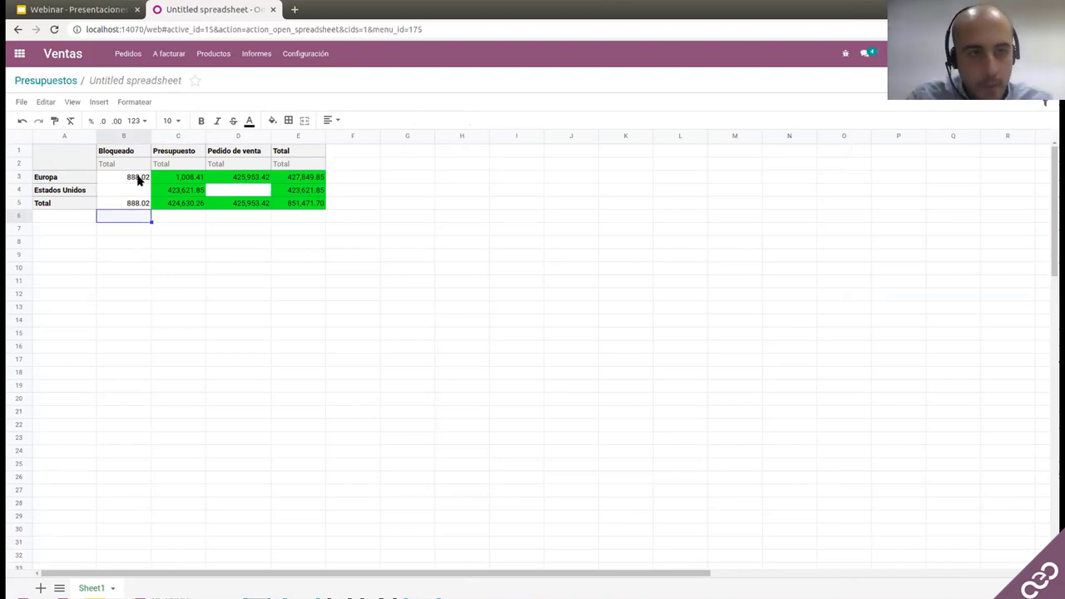
- Rename the untitled spreadsheet as Ventas
click(138, 80)
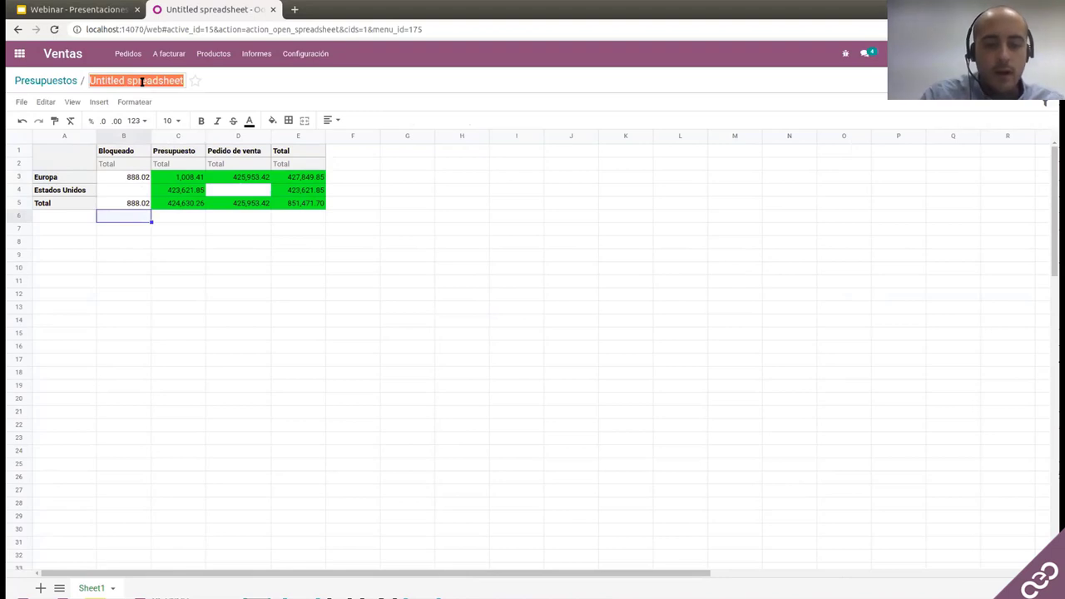
text(Ventas)
key(Return)
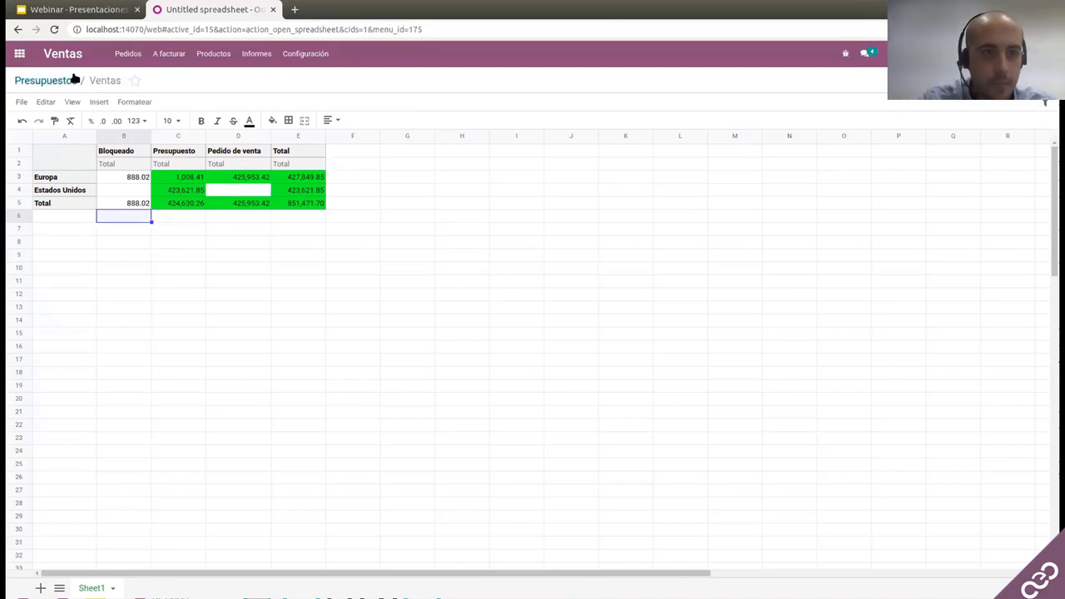
- Open Mails_inbox.pdf from the Documentos app and bring up its pages for splitting
click(25, 53)
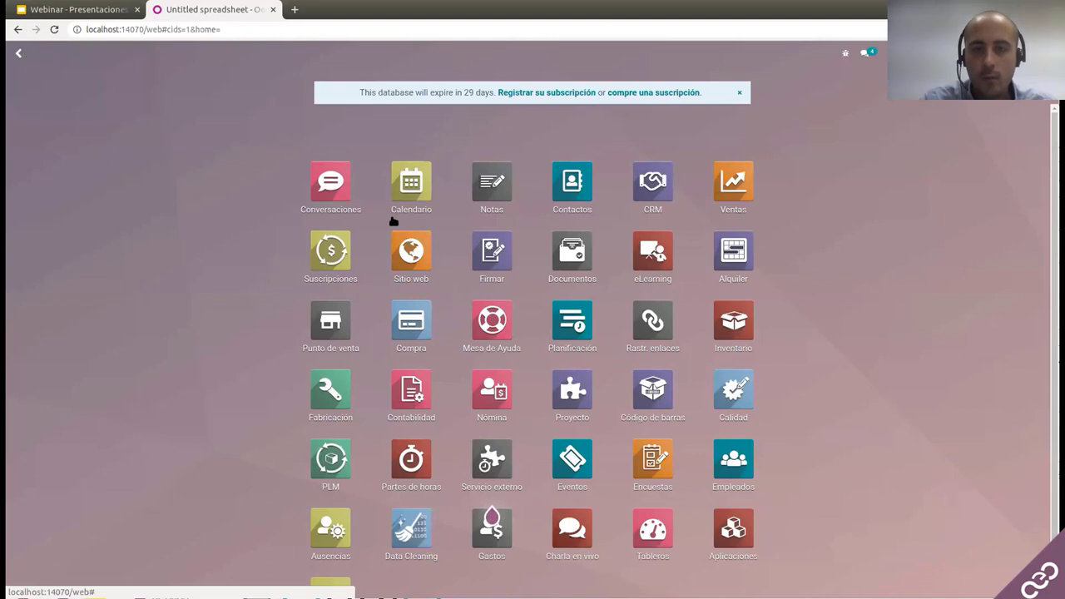
click(587, 254)
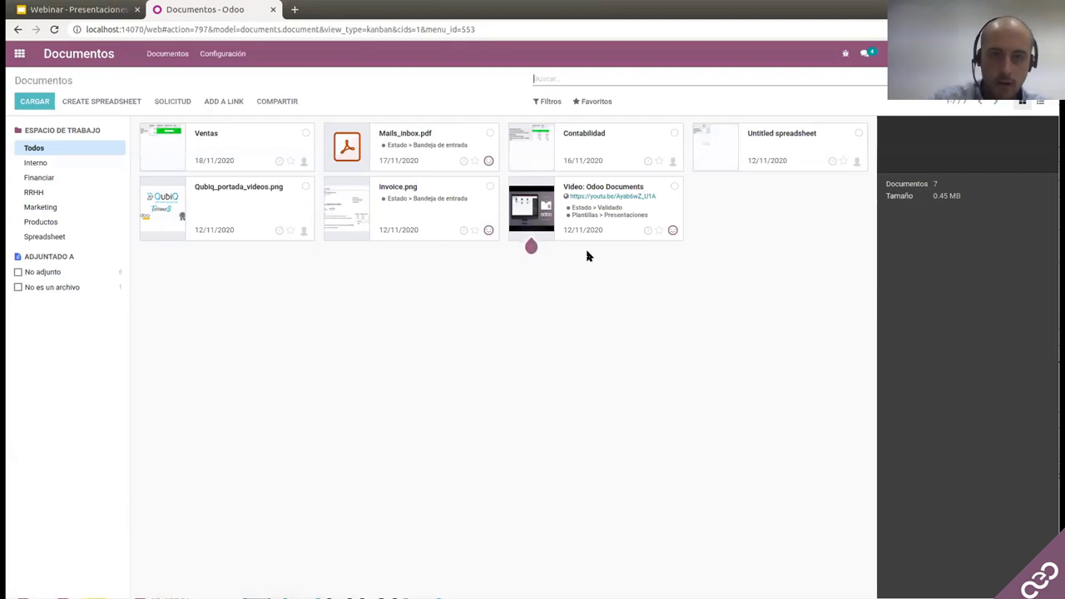
click(346, 150)
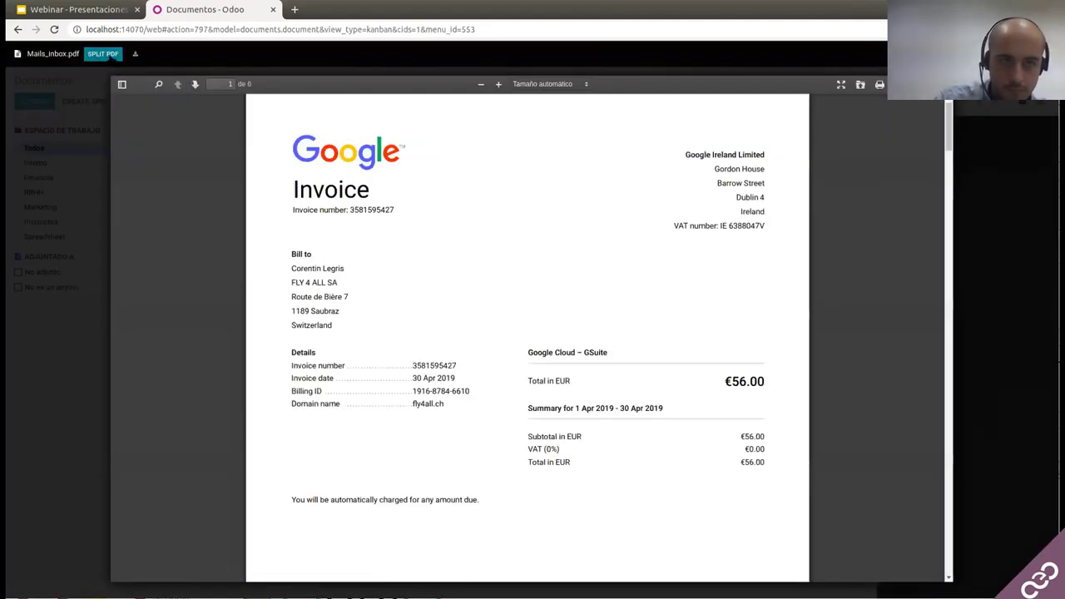
click(103, 54)
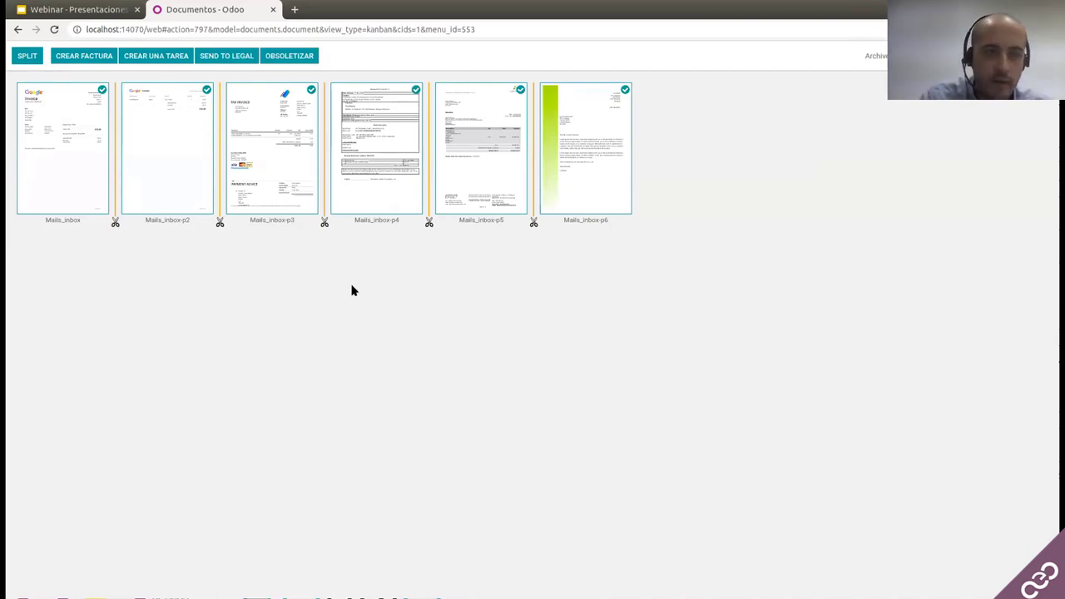
- Preview the first page of Mails_inbox.pdf down to its invoice totals and close the preview
click(72, 157)
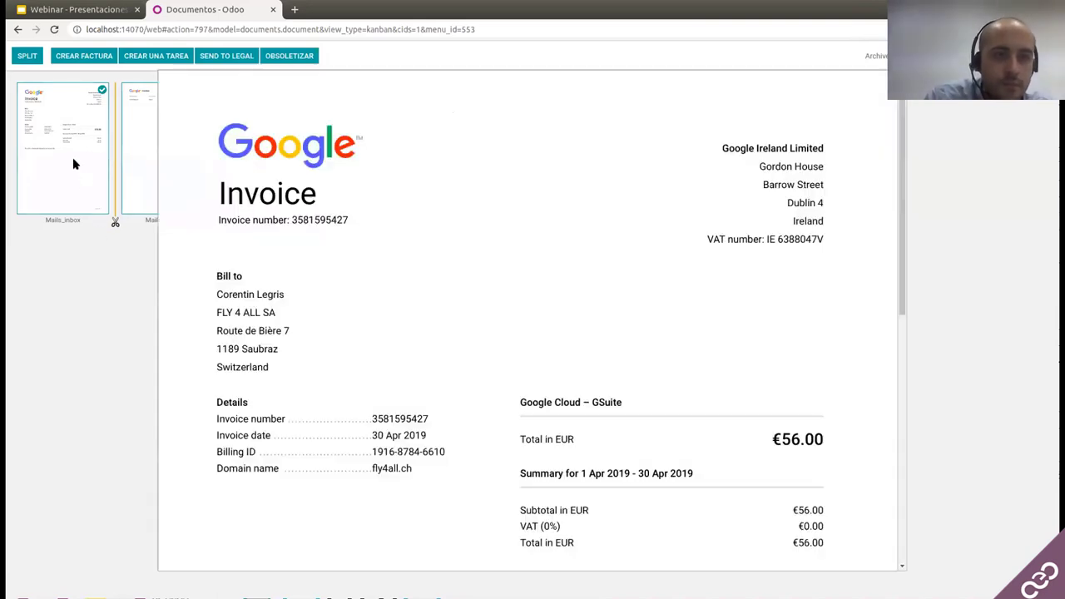
scroll(375, 234, down, 5)
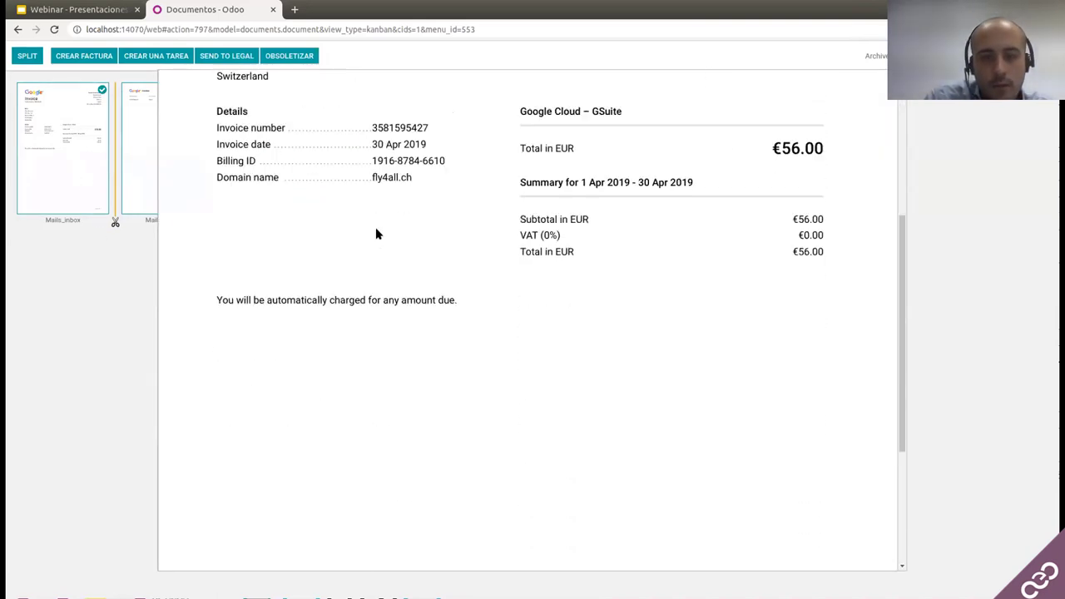
click(86, 276)
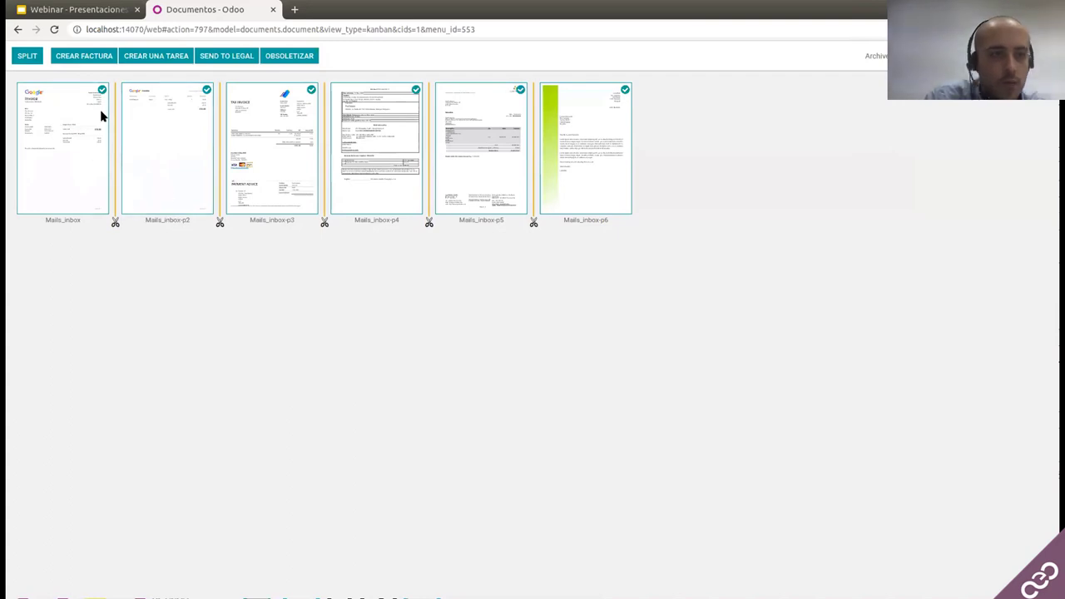
- Keep the first two pages together as one document named Google Factura, and split the PDF
click(115, 162)
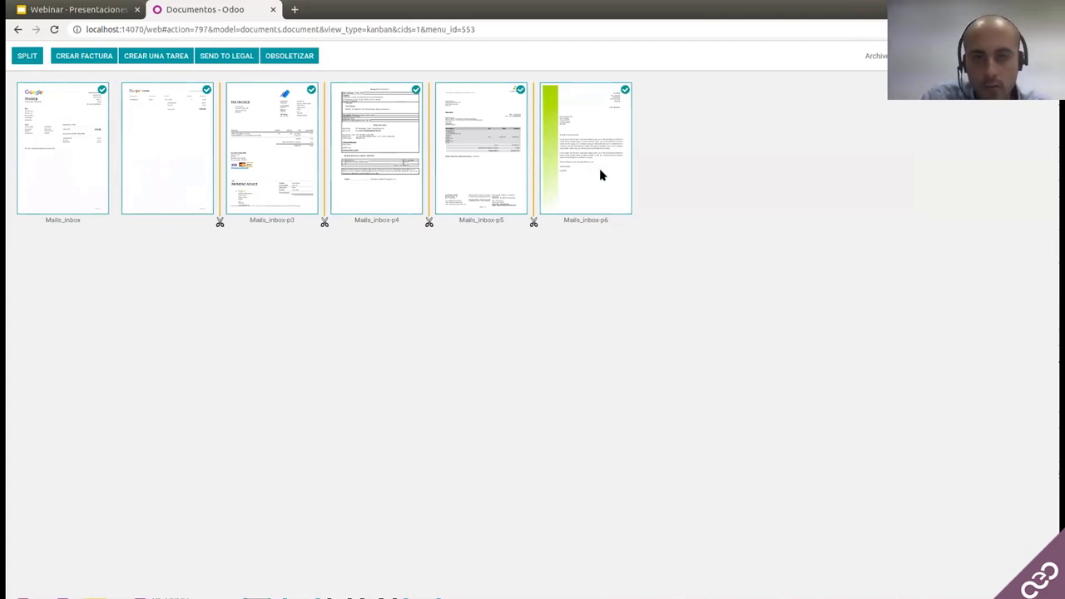
click(68, 219)
double_click(68, 220)
text(d)
text(oogle Factura)
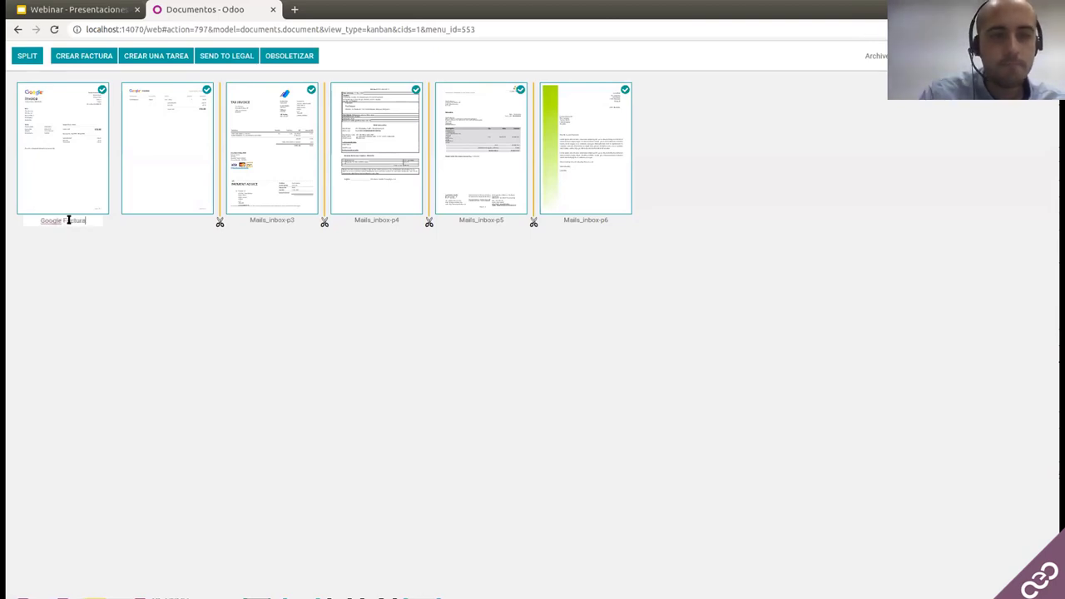
click(283, 221)
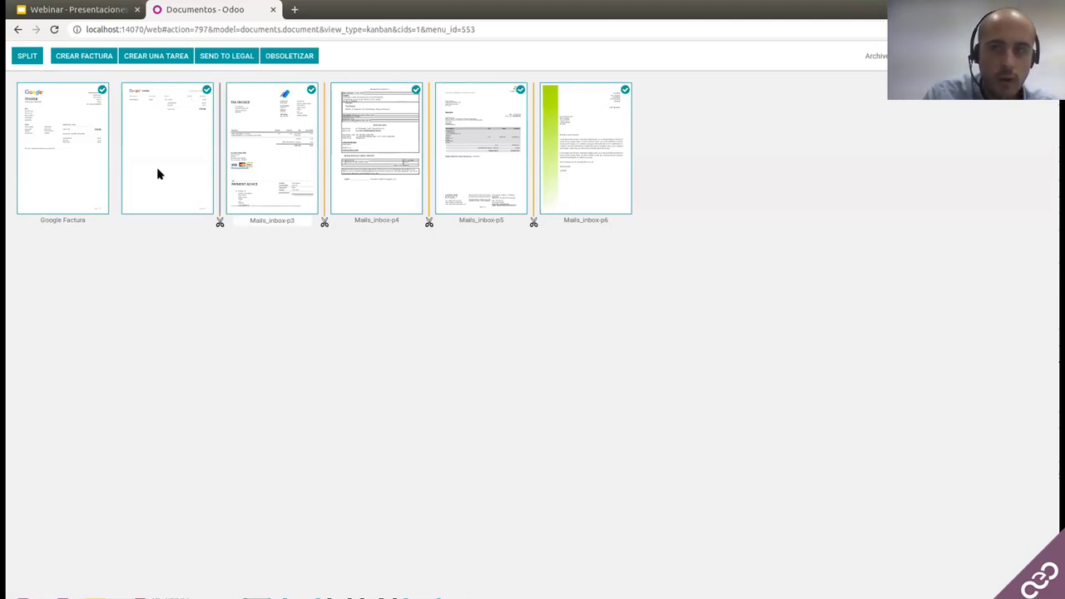
click(28, 58)
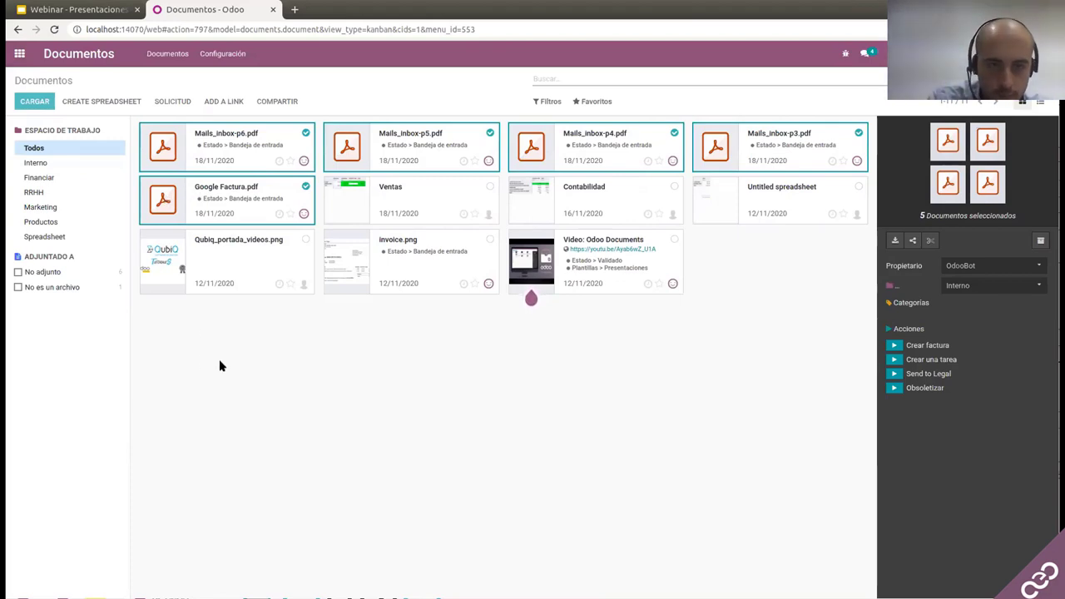
- Look through both pages of Google Factura.pdf and close the preview
click(177, 200)
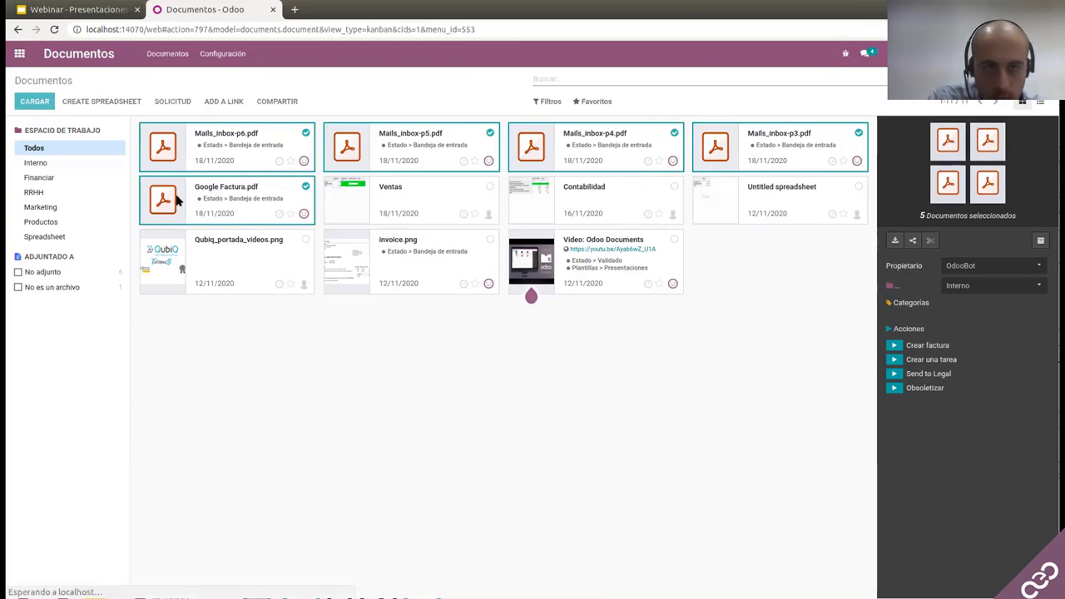
scroll(297, 245, up, 5)
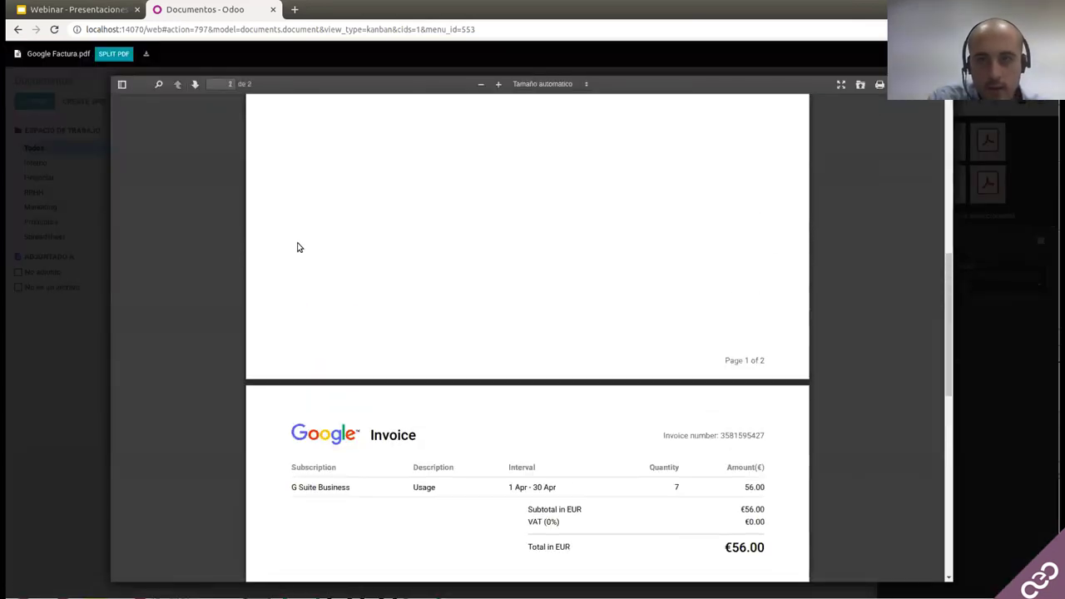
scroll(298, 247, up, 5)
scroll(297, 248, down, 10)
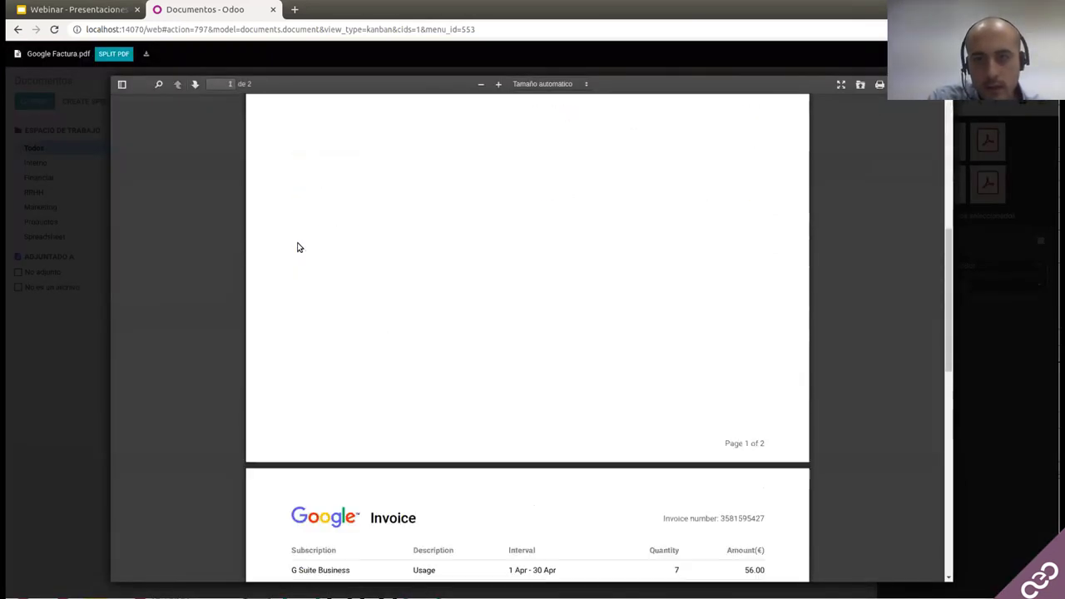
scroll(298, 247, down, 5)
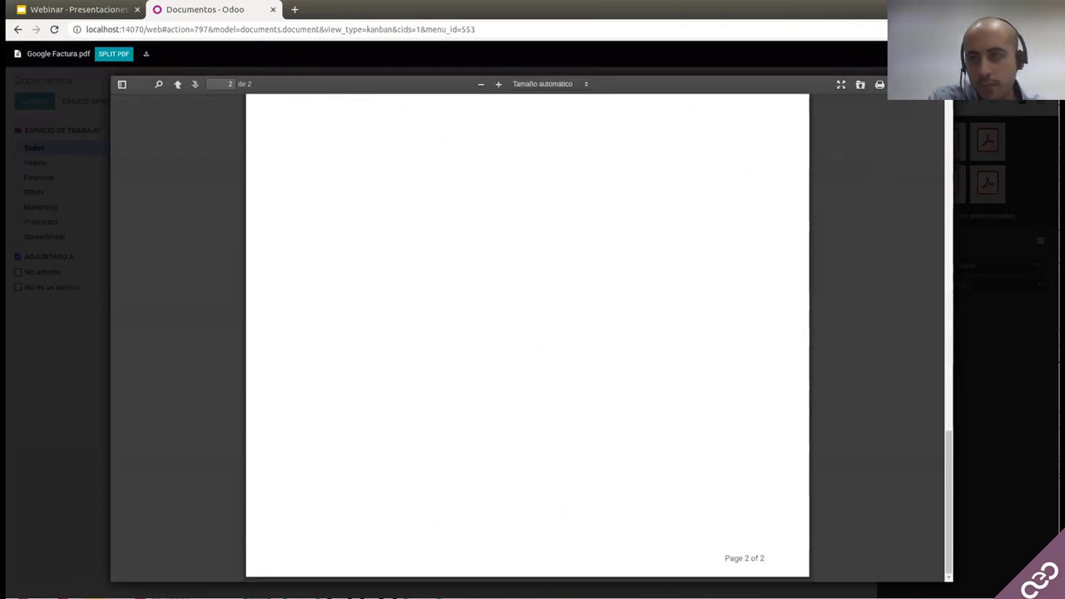
key(Escape)
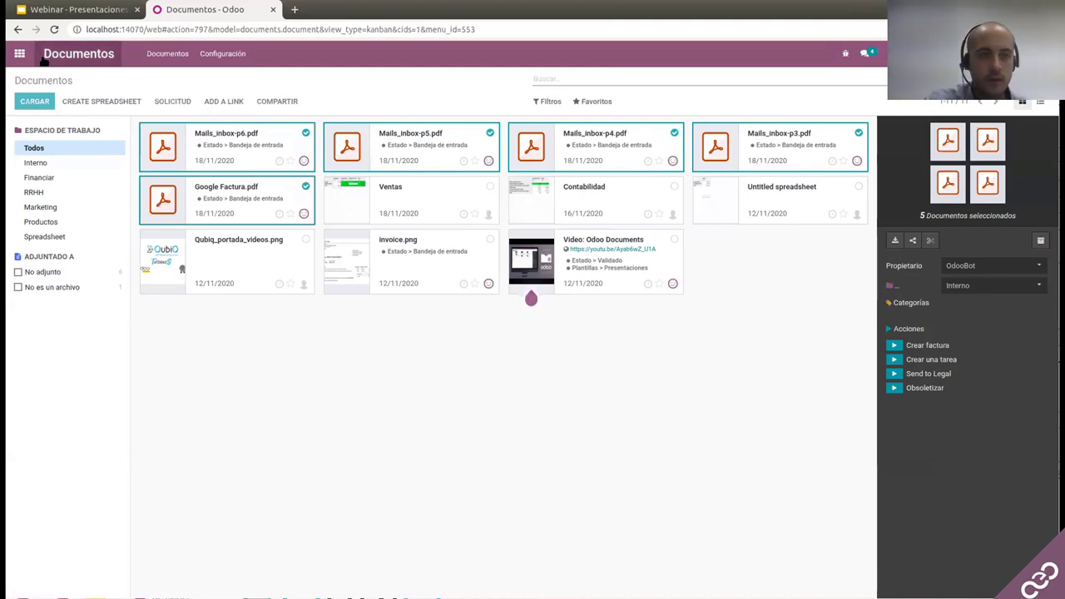
- Review the Punto de venta settings for taxes, pricing, payments, payment terminals and inventory management
click(20, 53)
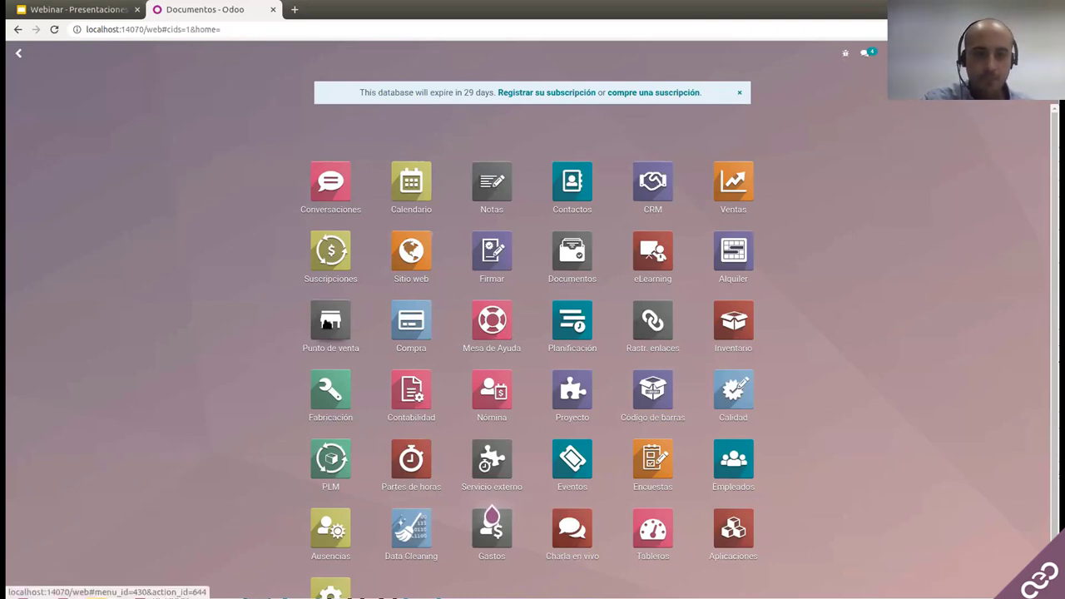
click(325, 327)
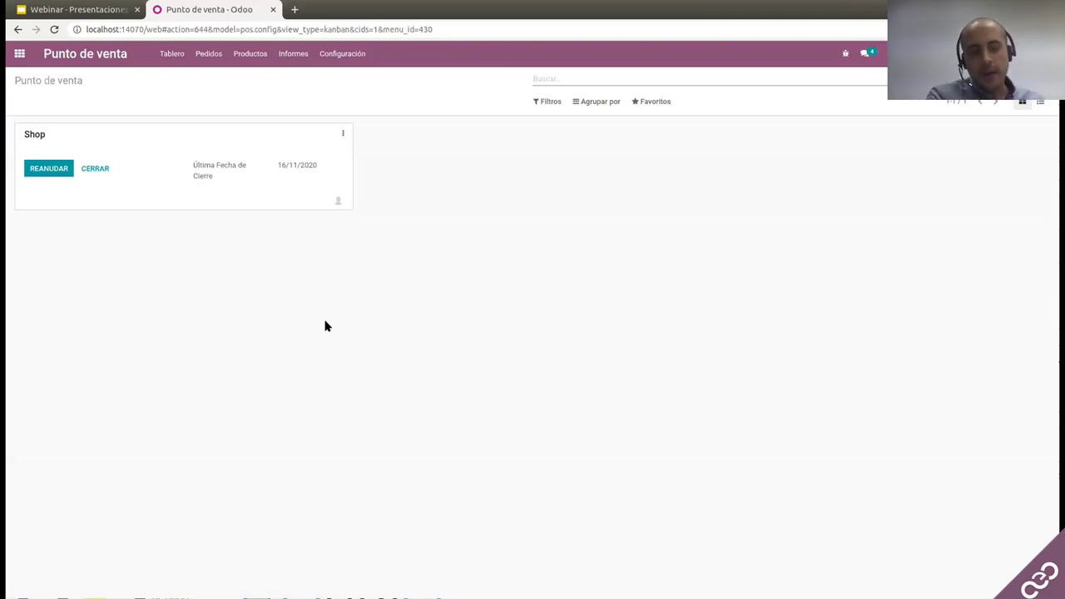
click(355, 59)
click(359, 78)
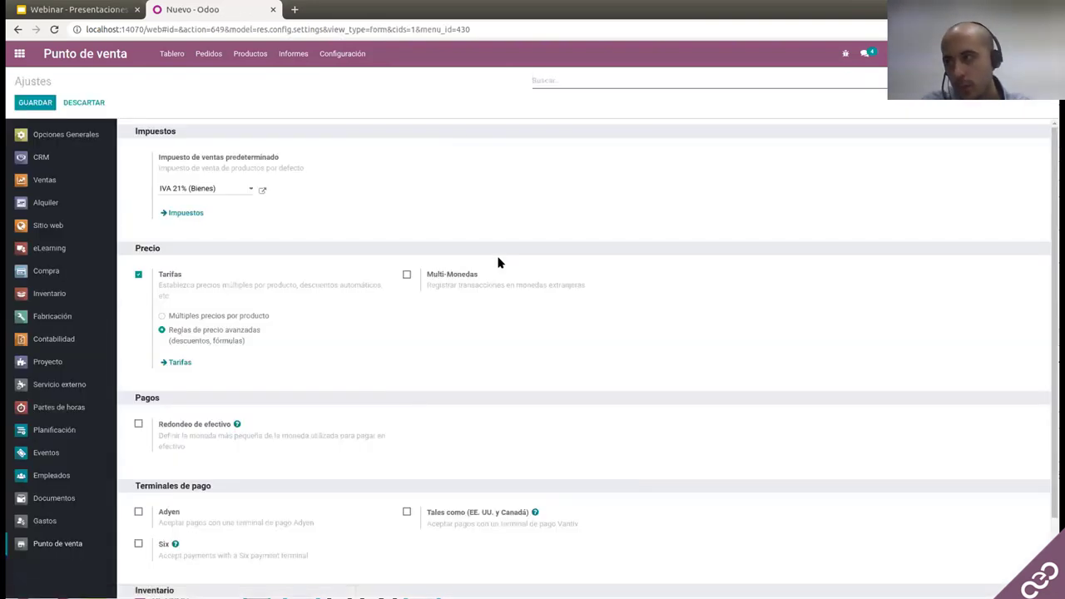
scroll(499, 263, down, 2)
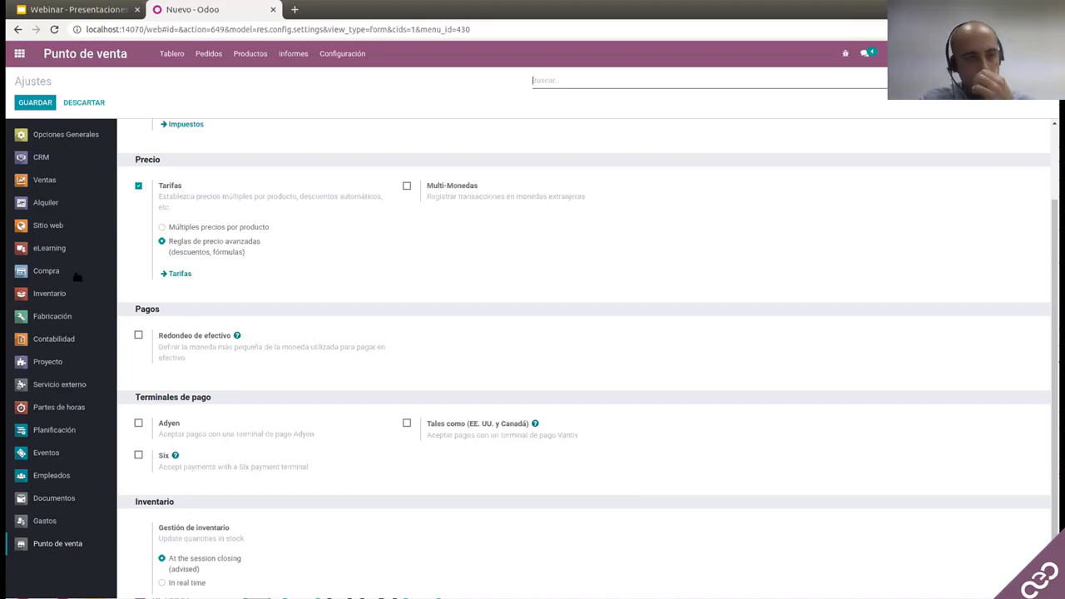
- Return to the point of sale overview and resume the Shop session
click(73, 54)
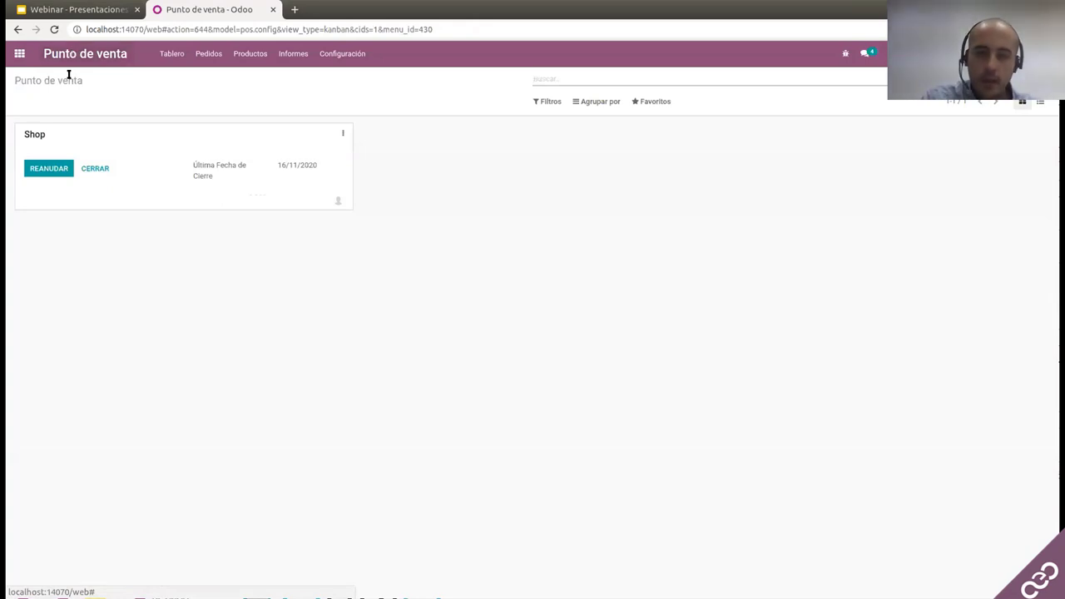
click(53, 169)
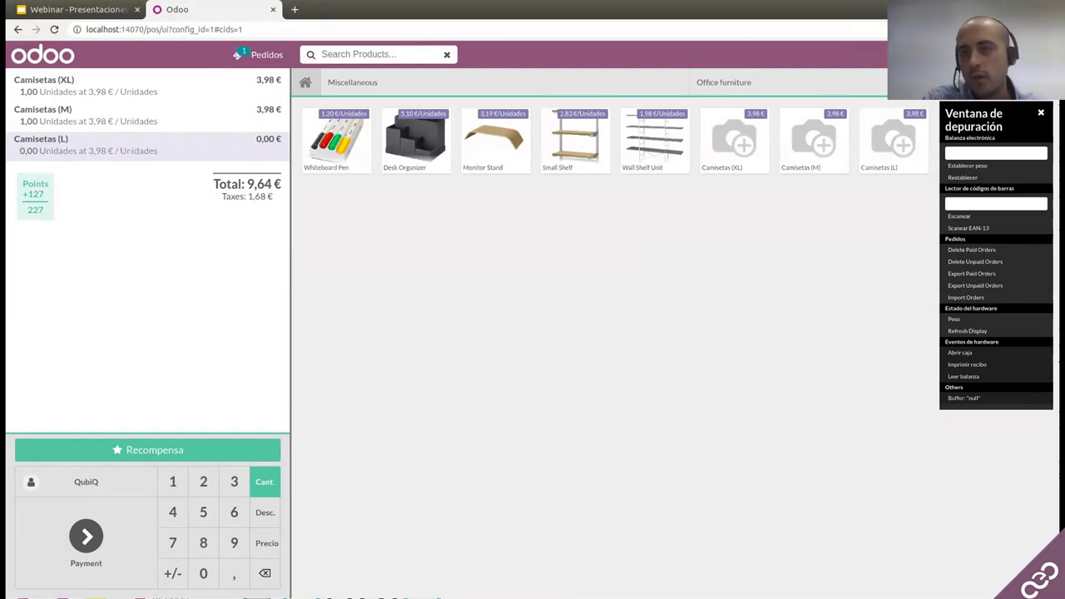
- Check the point of sale's mobile layout by narrowing the page with the developer tools, and close the tools
click(1056, 29)
mouse_move(865, 194)
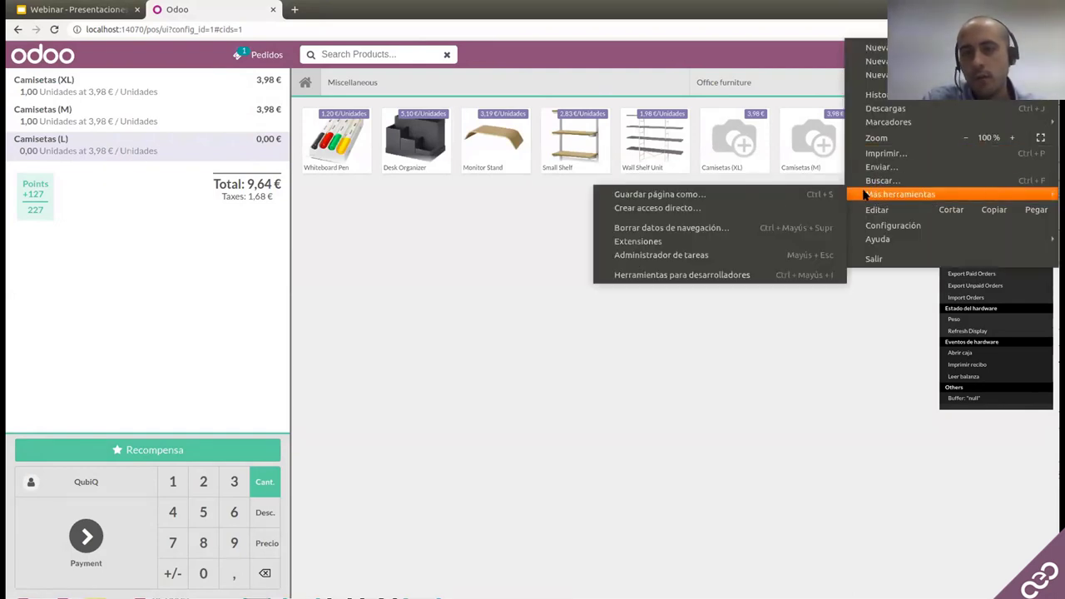
click(726, 274)
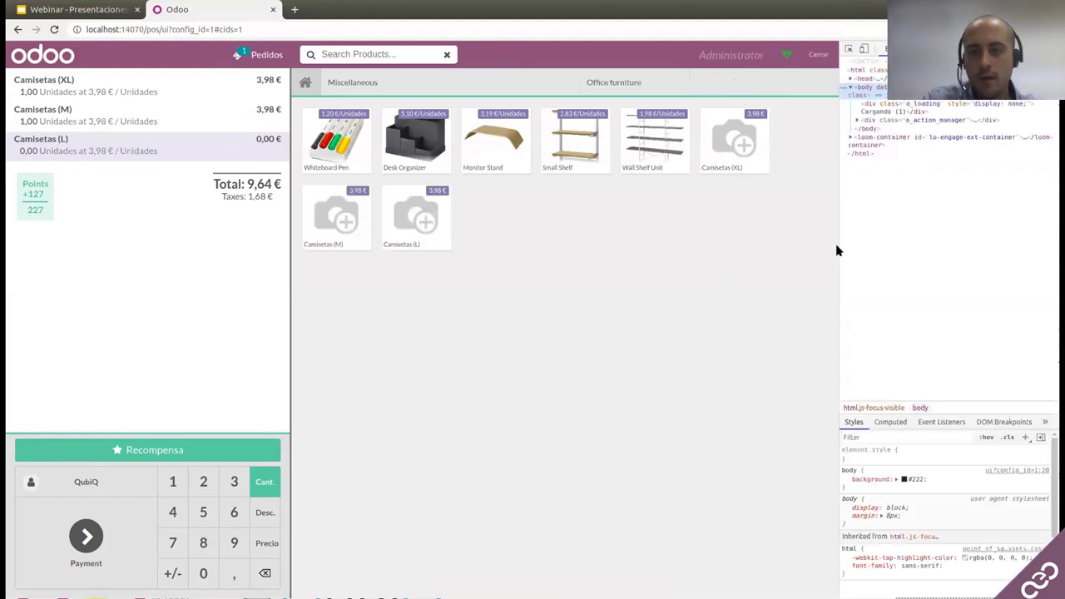
drag(837, 248, 385, 258)
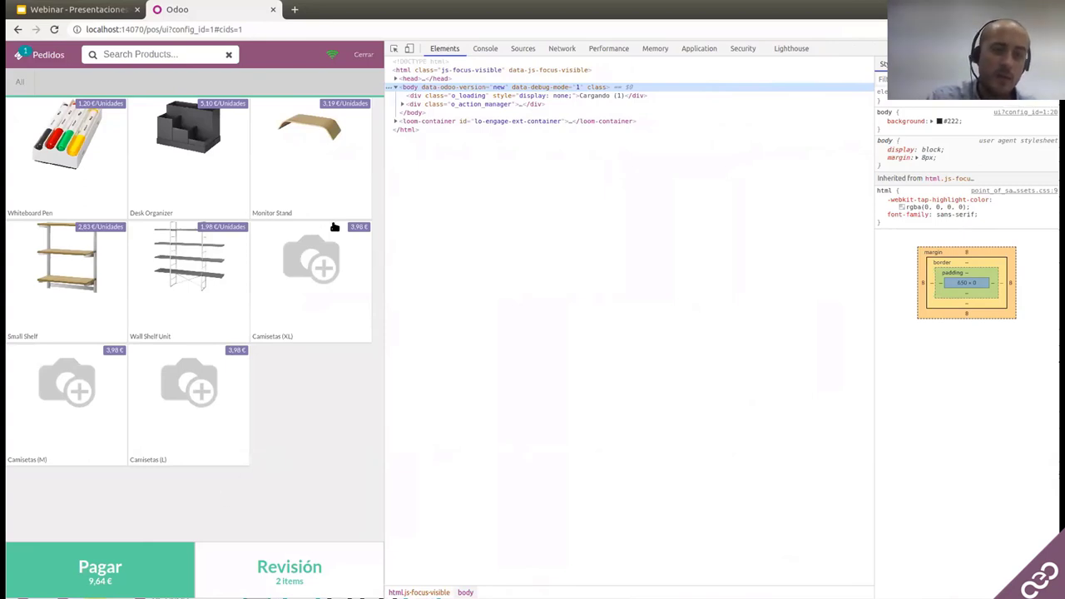
drag(385, 216, 425, 238)
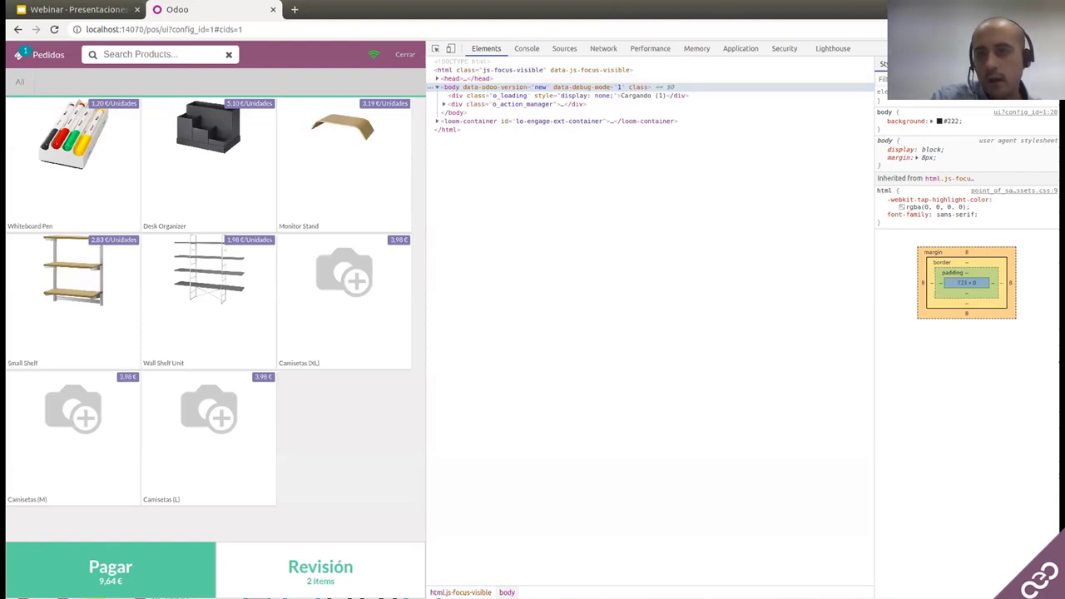
key(F12)
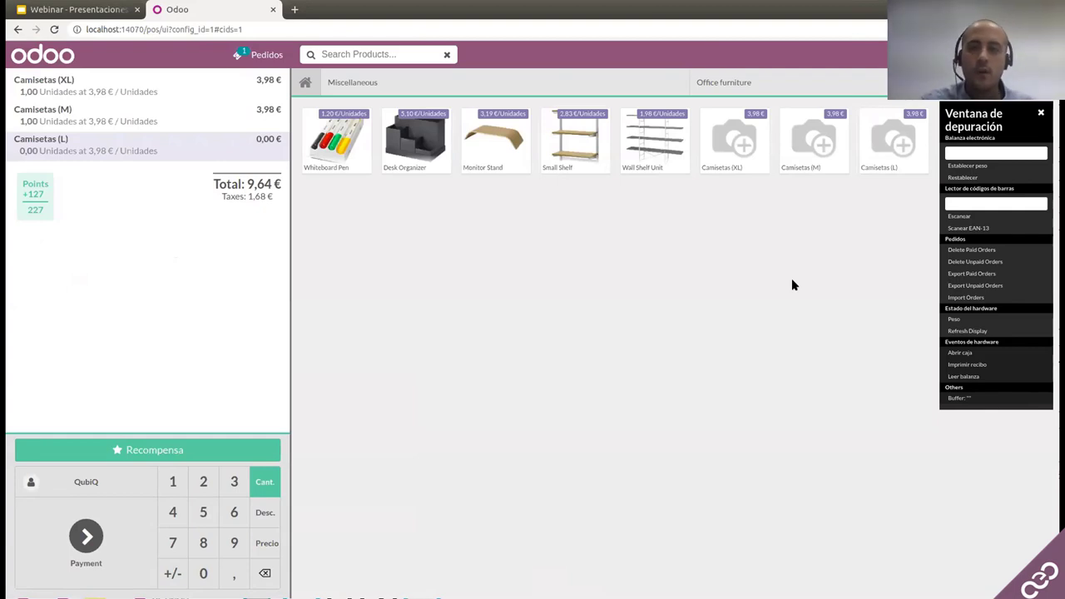
- Close the debug window and create a new order from the order list
click(1041, 112)
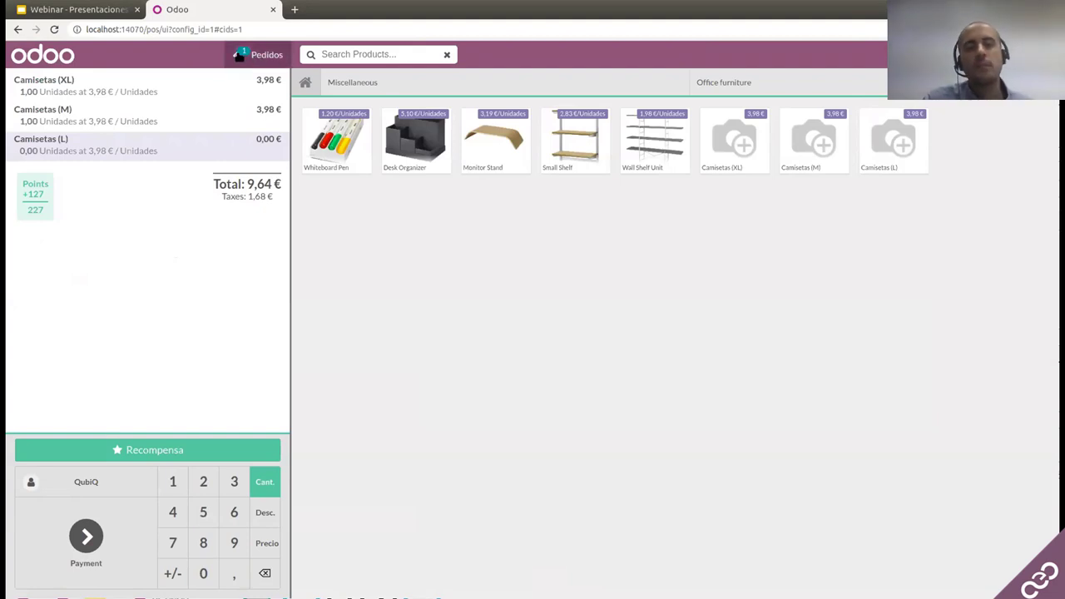
click(266, 58)
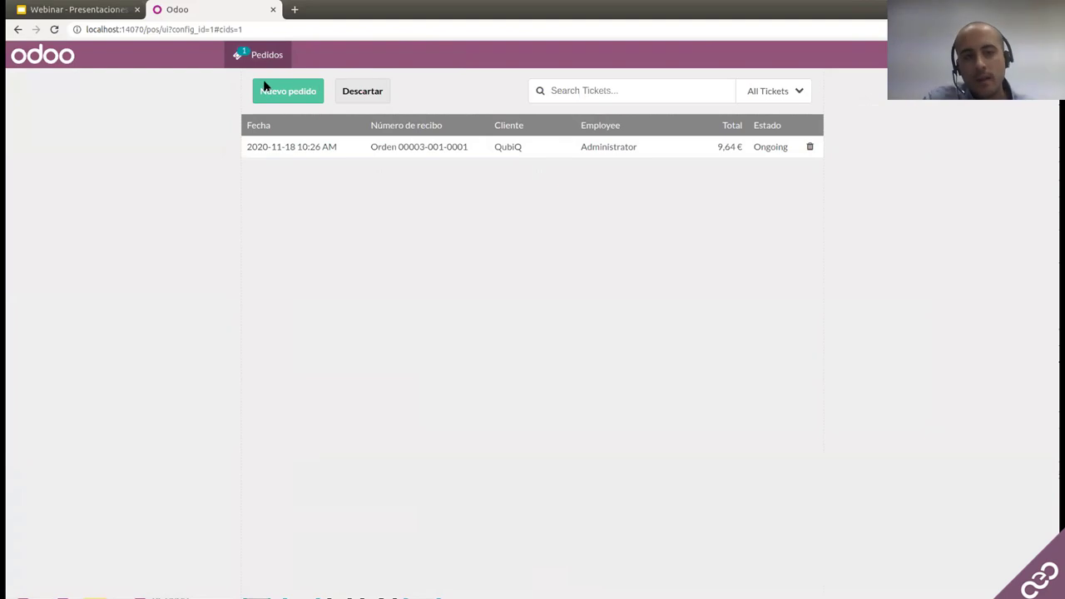
click(267, 87)
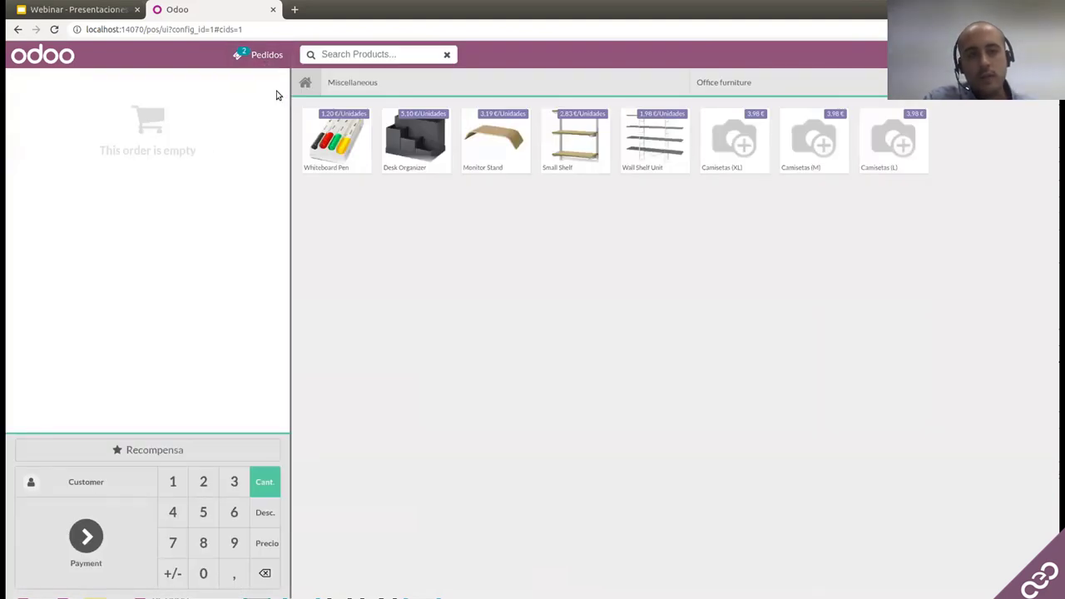
- Check the order list, reopen the new empty order from it, and revisit the list before returning to the order
click(261, 55)
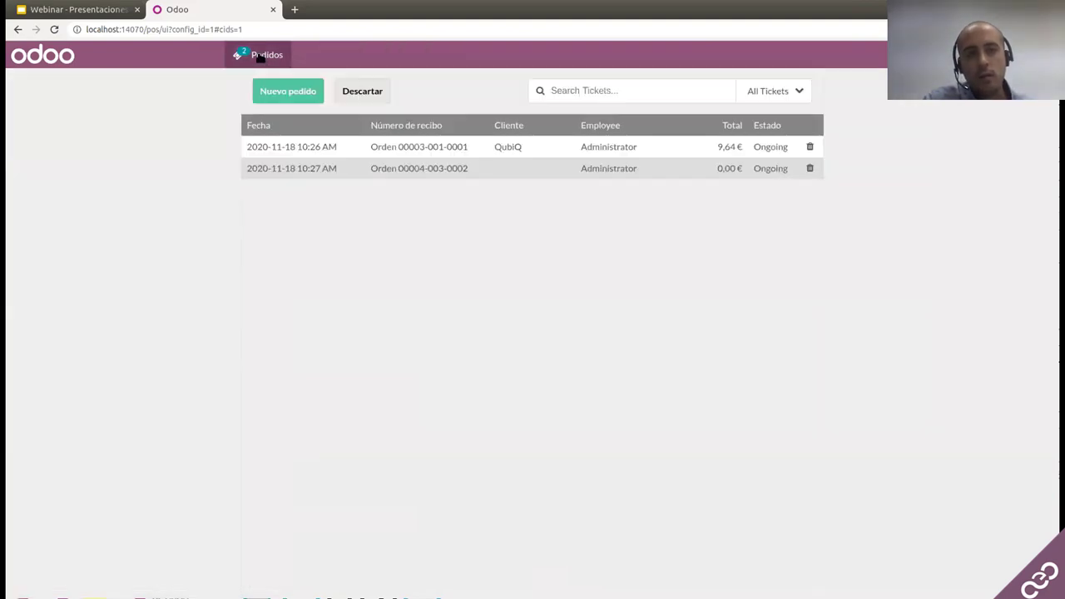
click(335, 169)
click(250, 55)
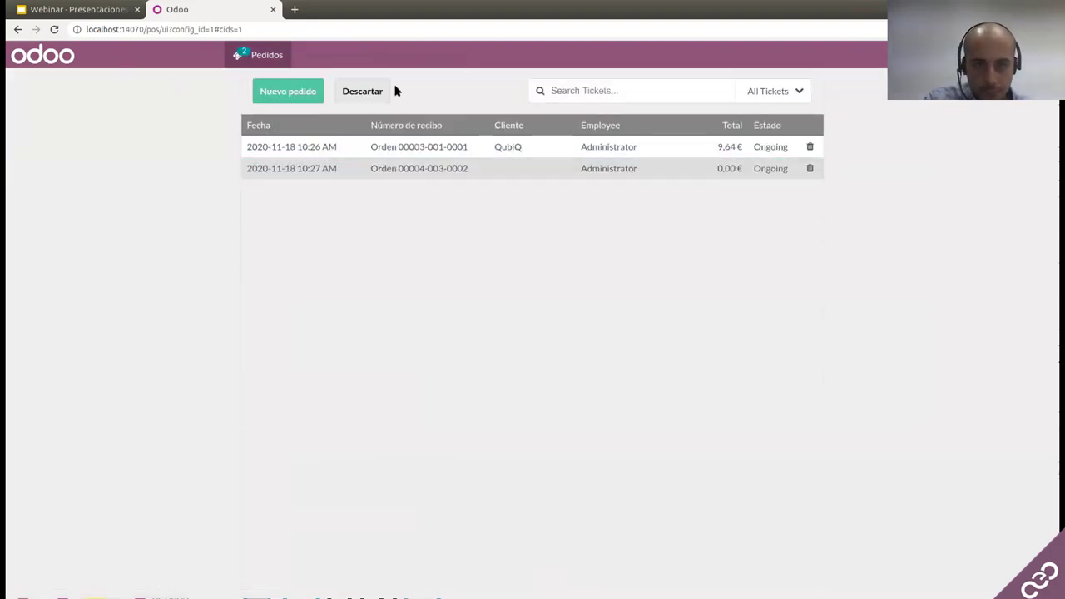
click(364, 92)
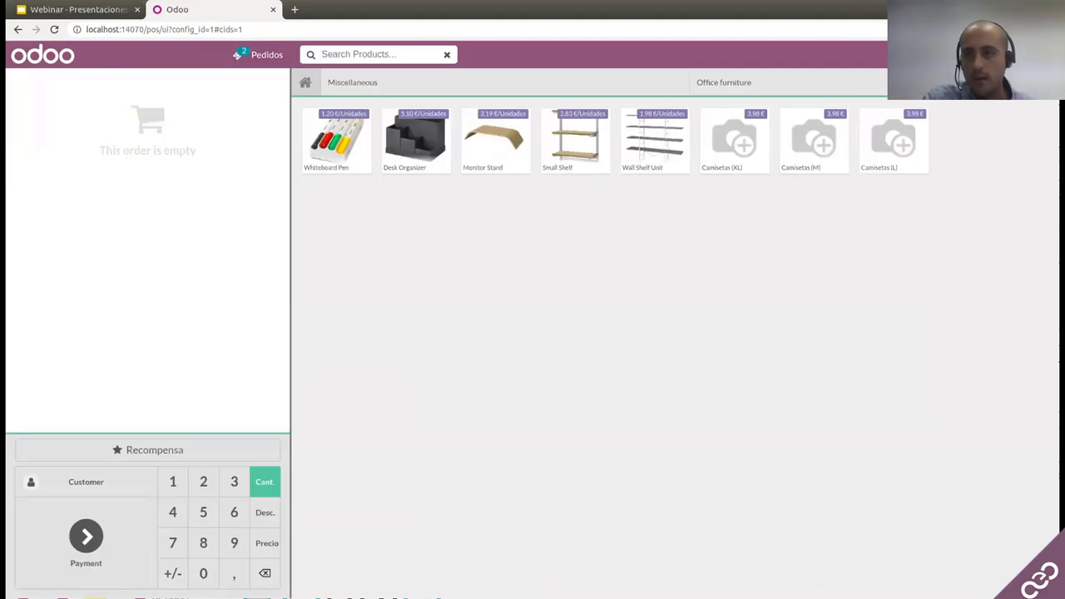
- Leave the point of sale session and start a new quotation in Ventas for the customer QubiQ
key(F5)
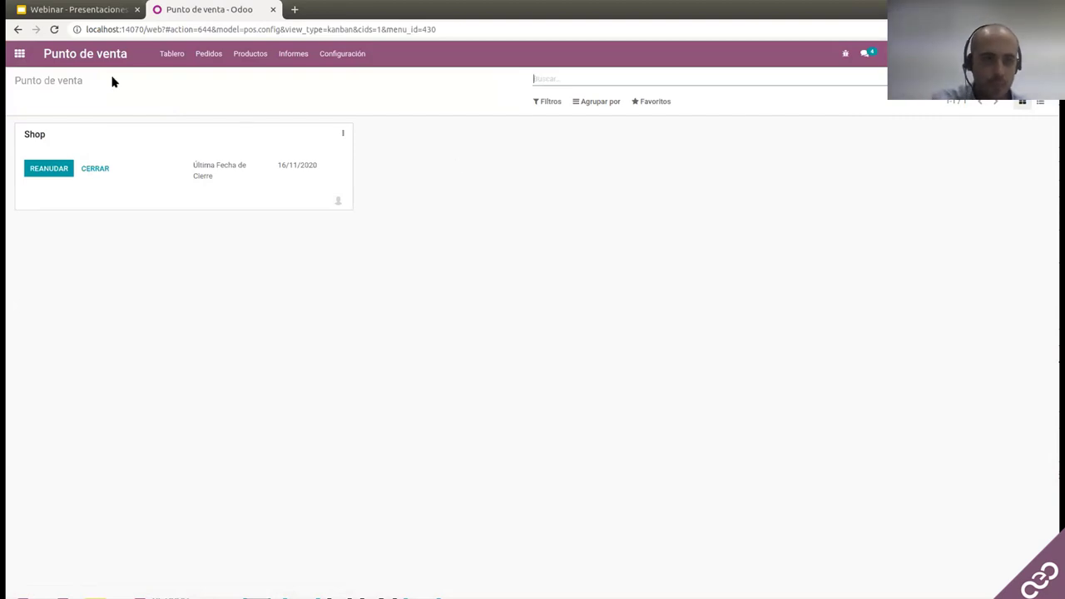
click(22, 58)
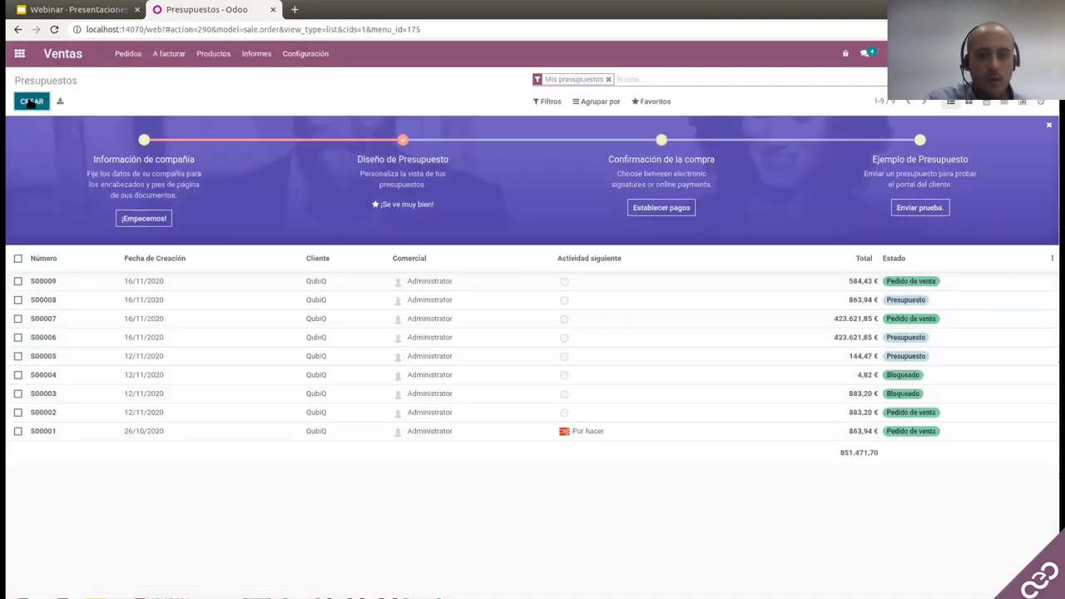
click(31, 102)
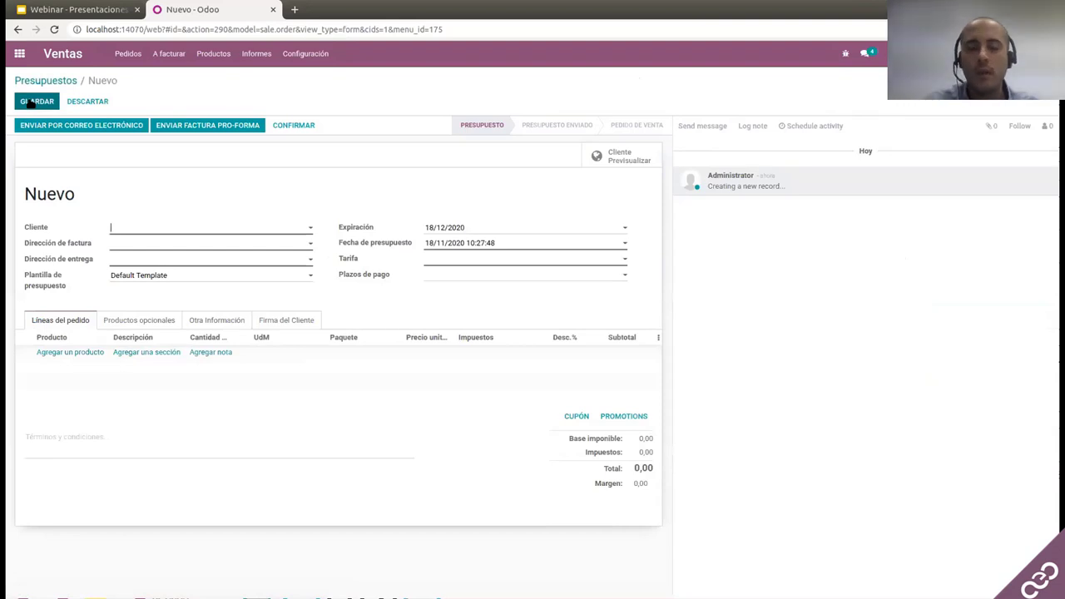
click(124, 228)
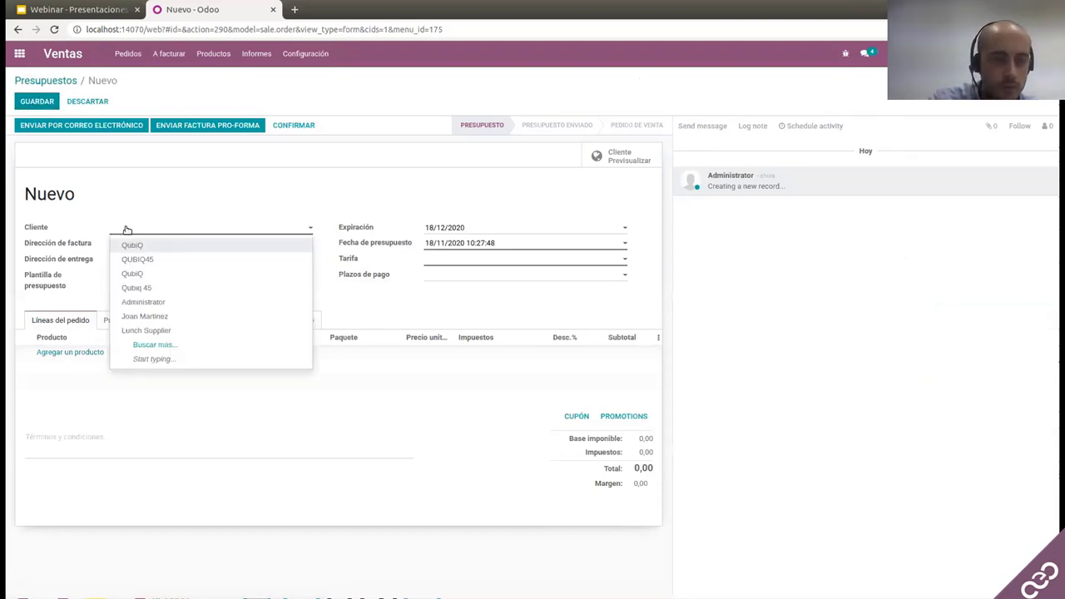
click(138, 244)
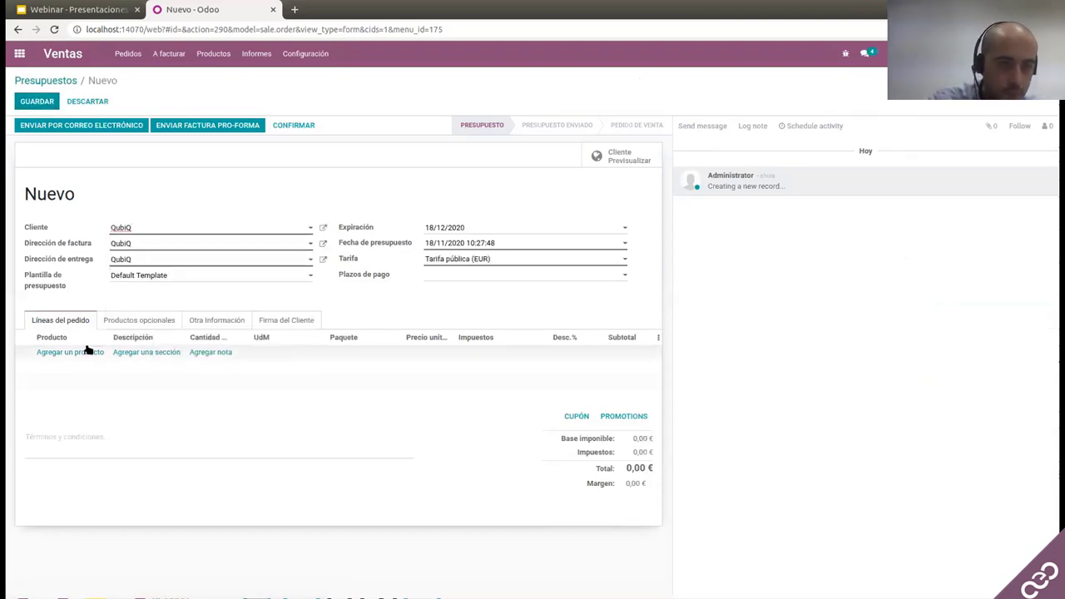
click(55, 352)
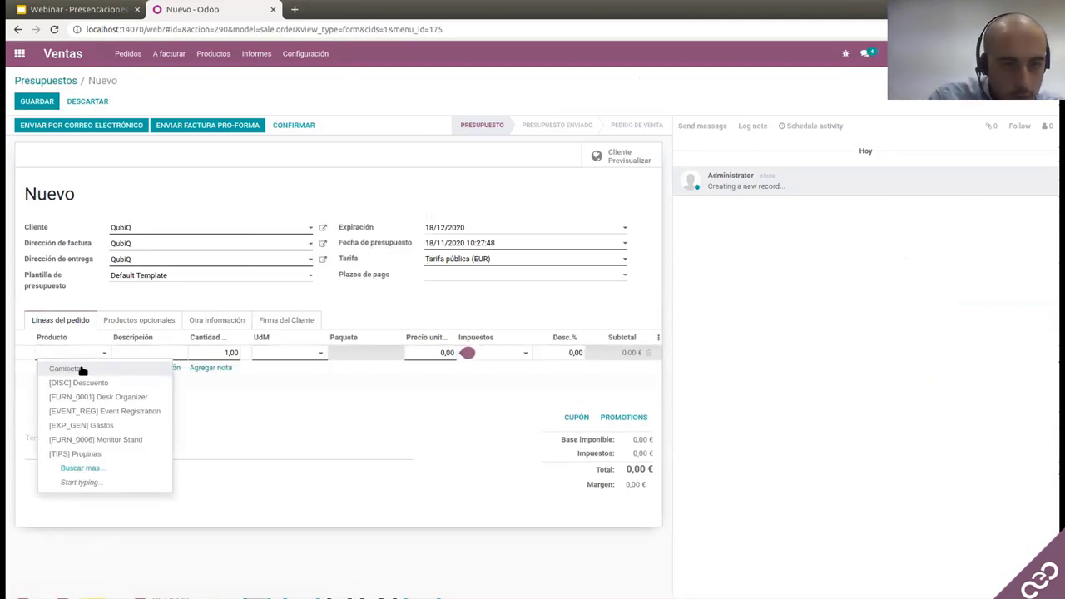
key(Escape)
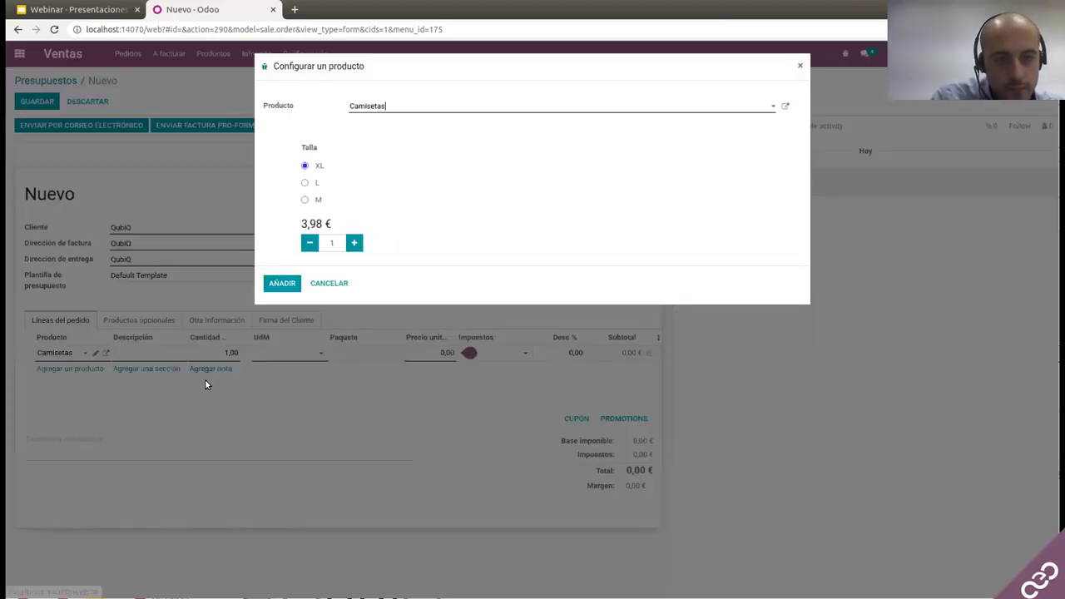
click(324, 310)
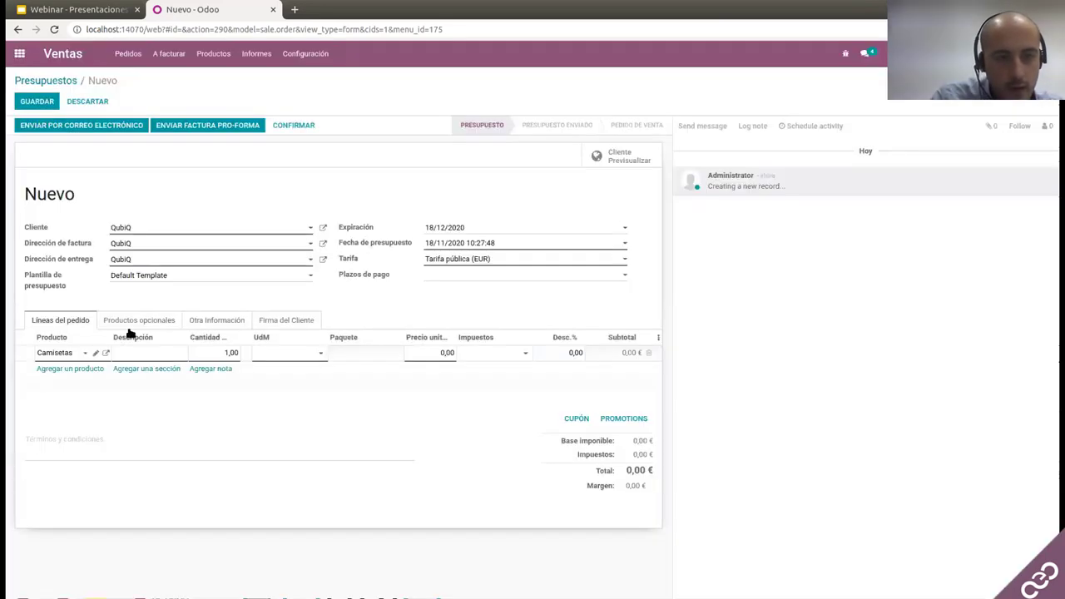
- Set the product of the quotation line to Zapatos, picked from the full product list
click(79, 354)
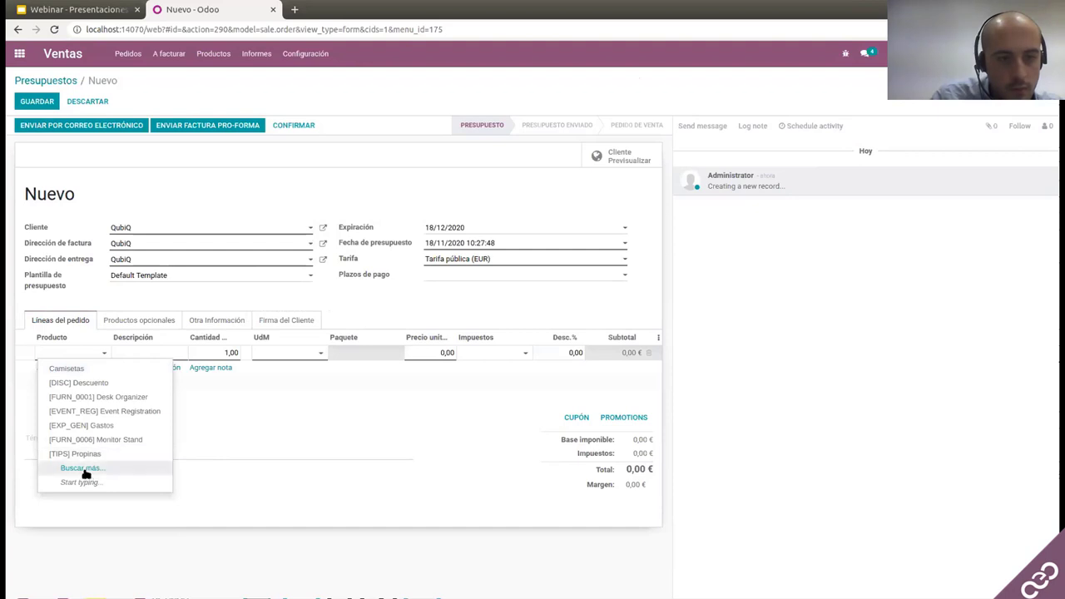
click(84, 472)
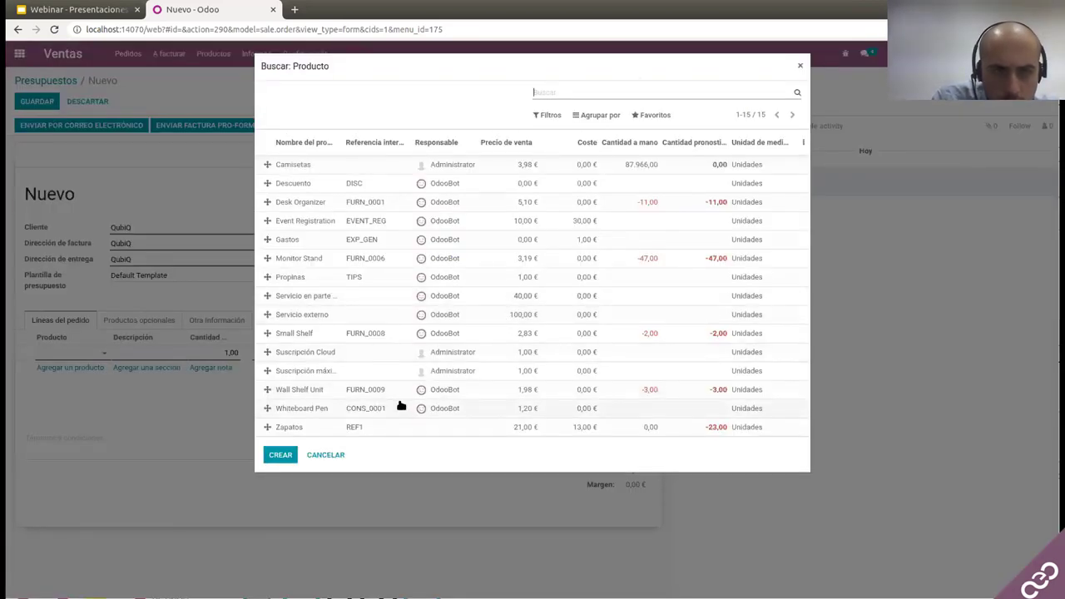
click(344, 427)
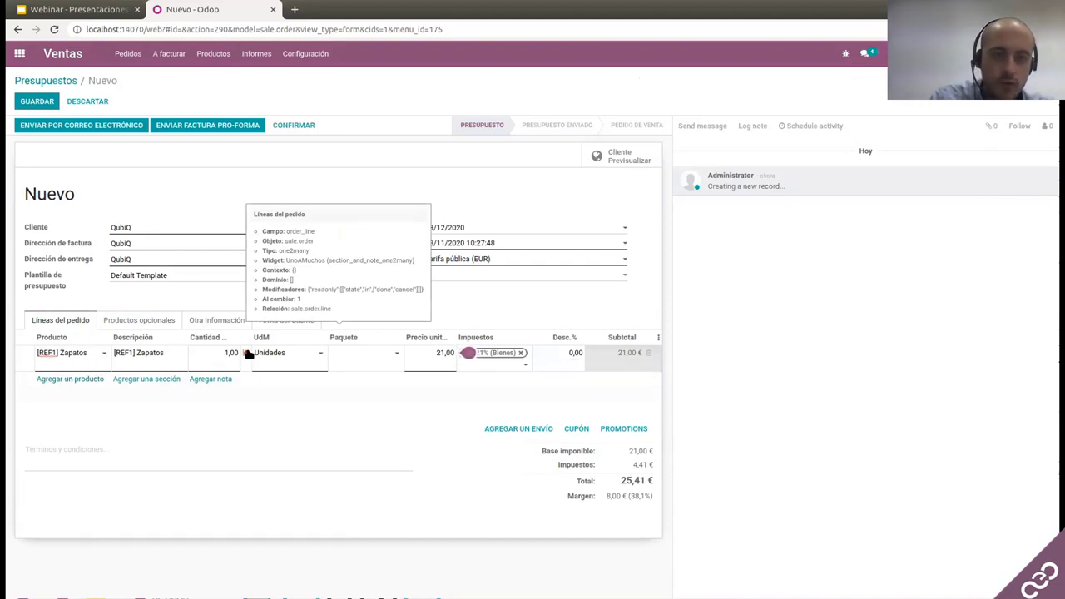
- Save the quotation and check the stock availability details of the Zapatos line
click(38, 106)
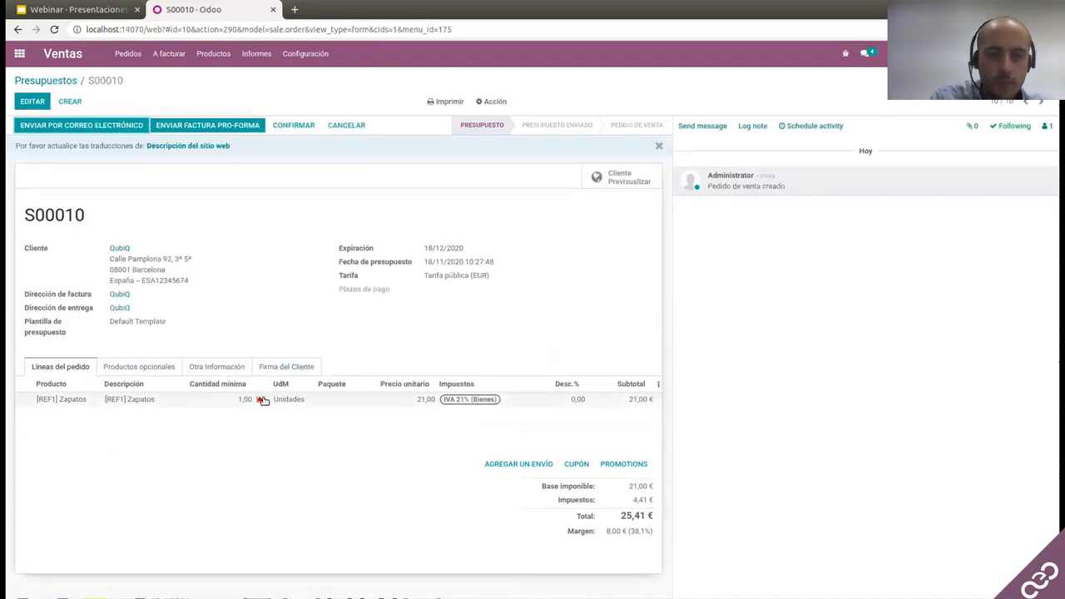
click(263, 400)
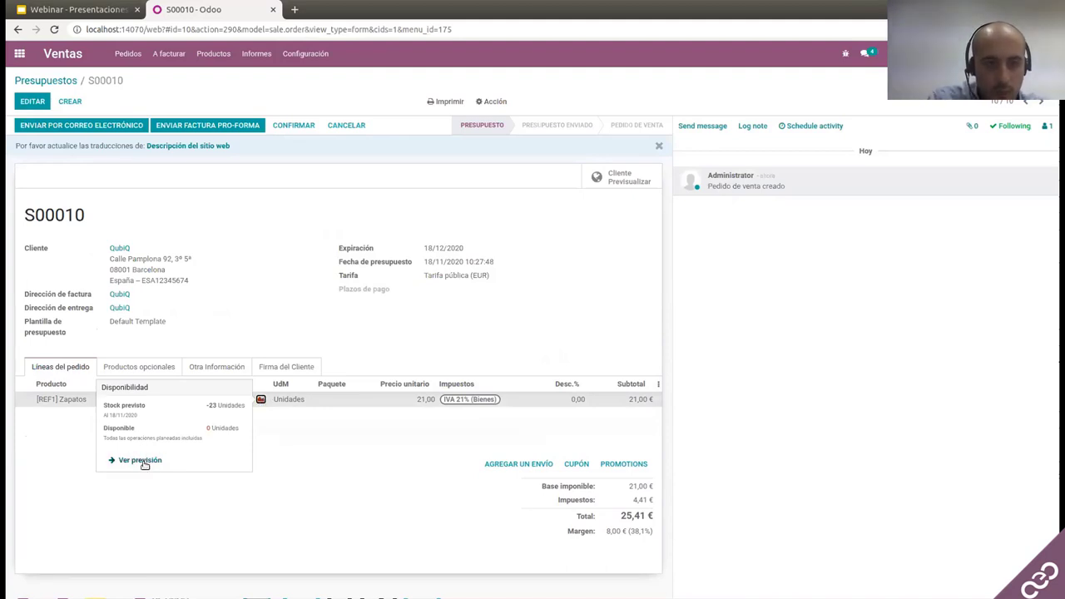
click(308, 475)
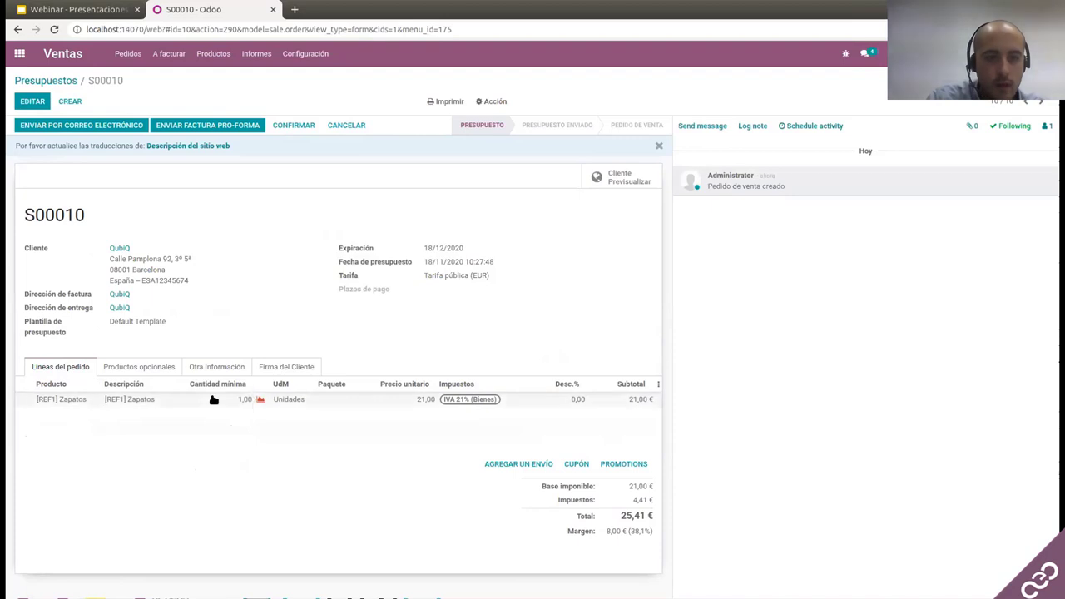
- Open the confirmed 423.621,85 € sales order from the quotation list and view the stock forecast for its Camisetas line
click(54, 82)
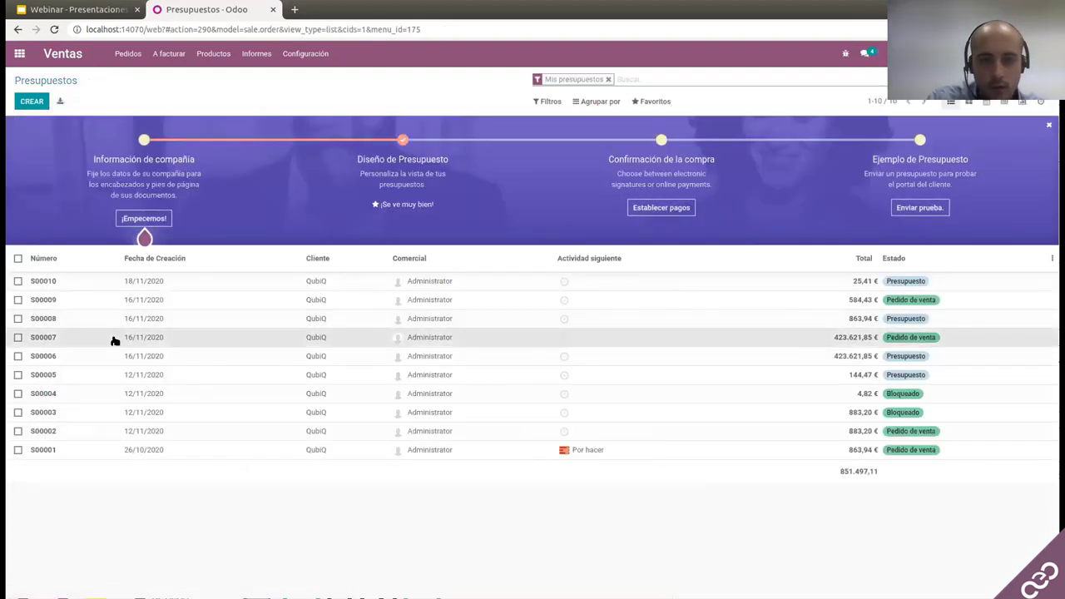
click(115, 339)
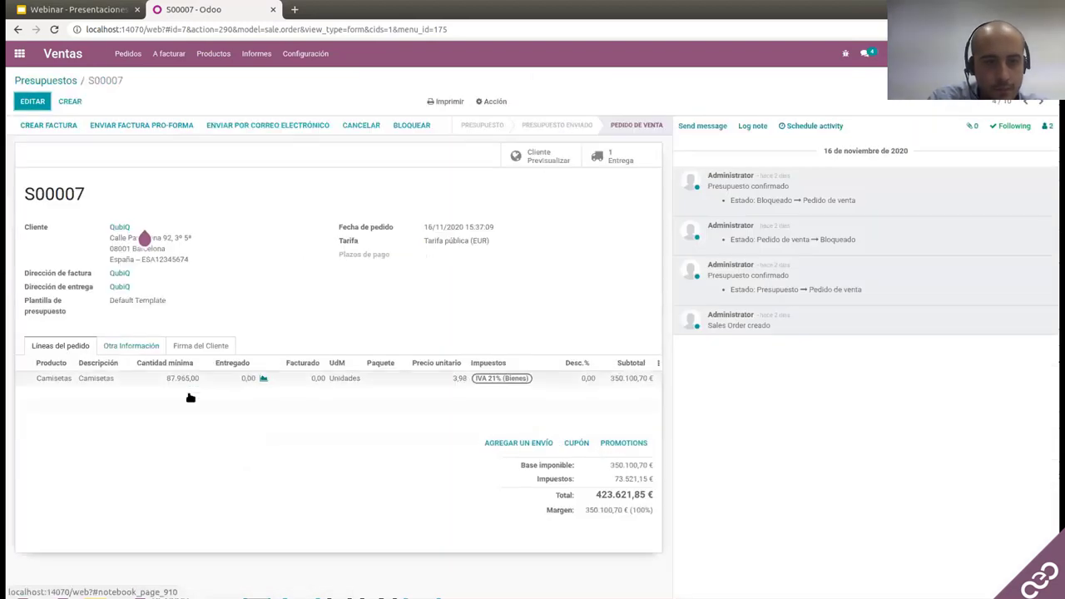
click(264, 380)
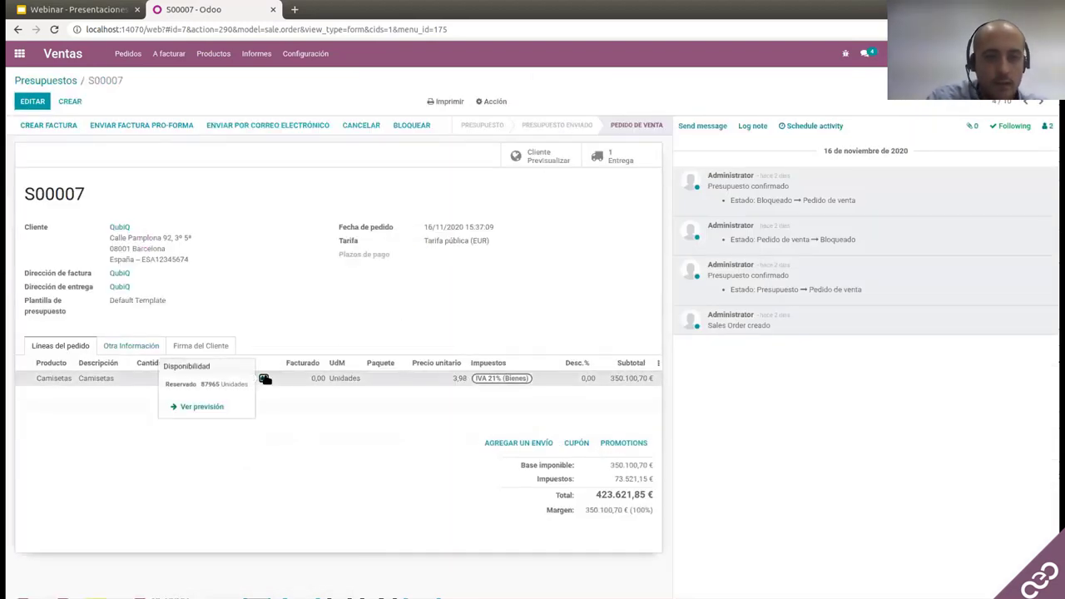
drag(167, 383, 255, 405)
click(263, 378)
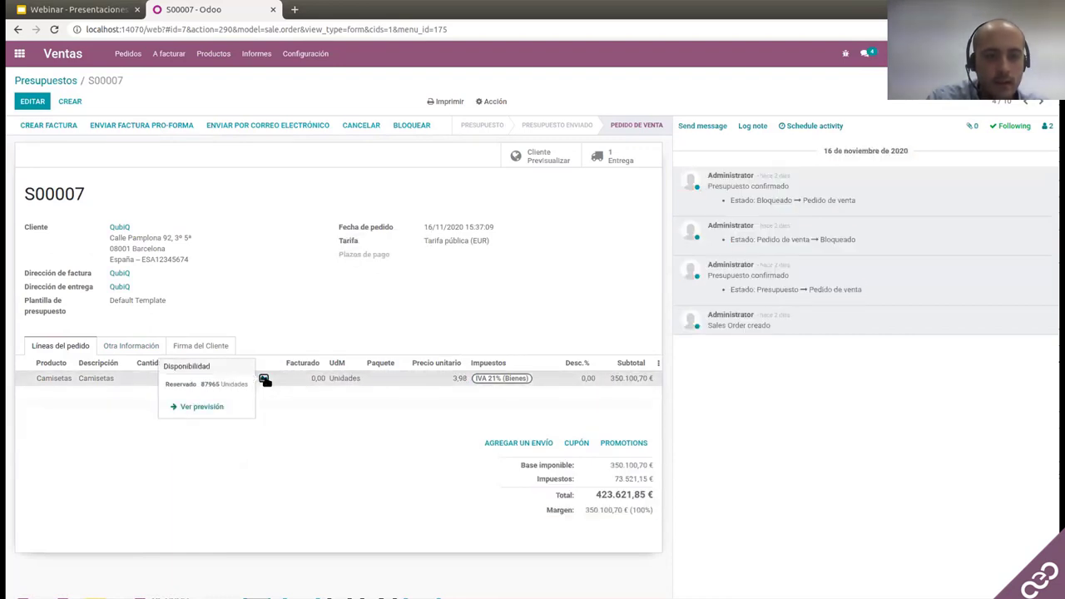
click(218, 406)
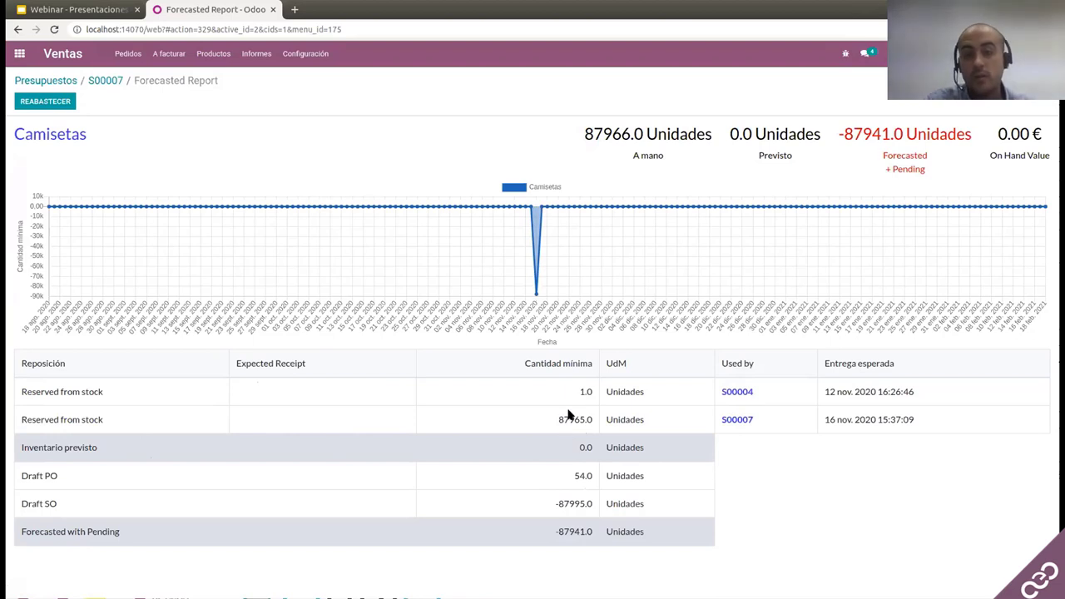
- Examine the forecasted inventory, draft purchase and sales order quantities, and the forecast with pending in the Camisetas report
drag(575, 449, 654, 454)
click(654, 453)
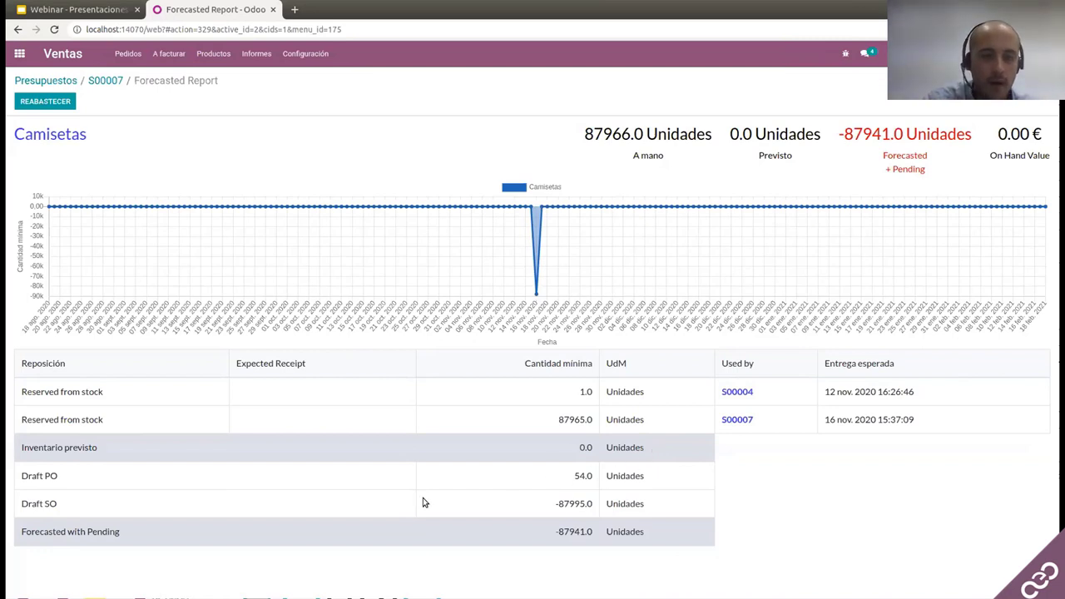
drag(22, 476, 43, 481)
click(83, 478)
double_click(575, 476)
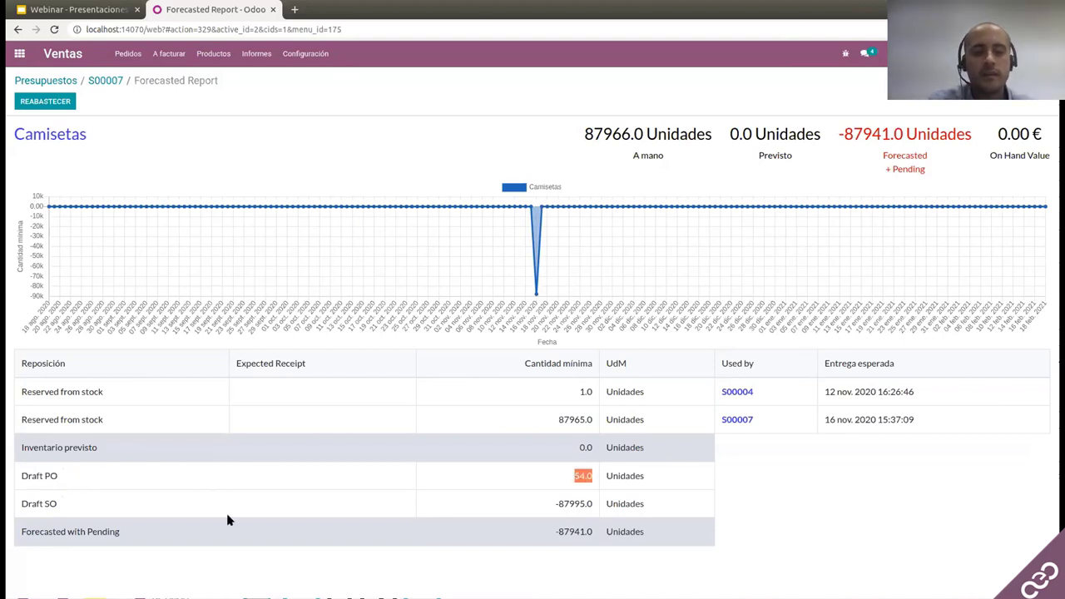
triple_click(37, 503)
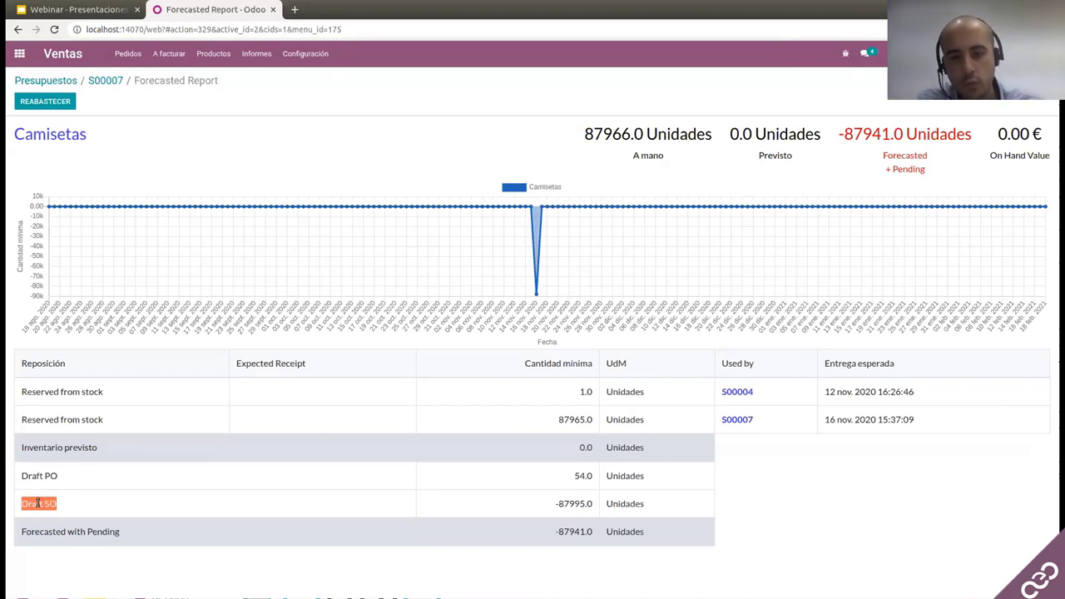
double_click(572, 503)
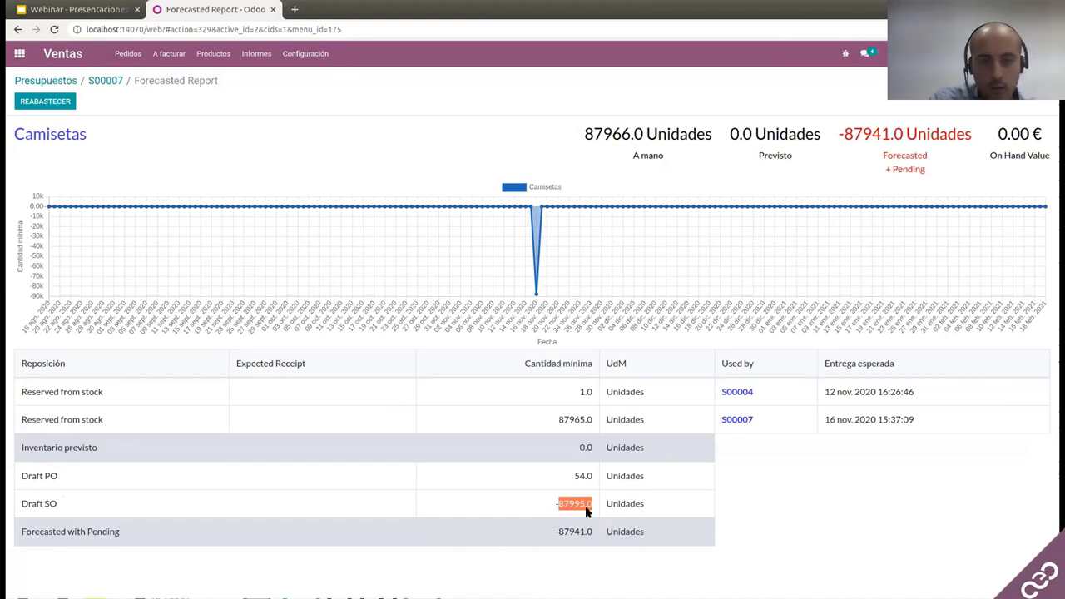
double_click(561, 476)
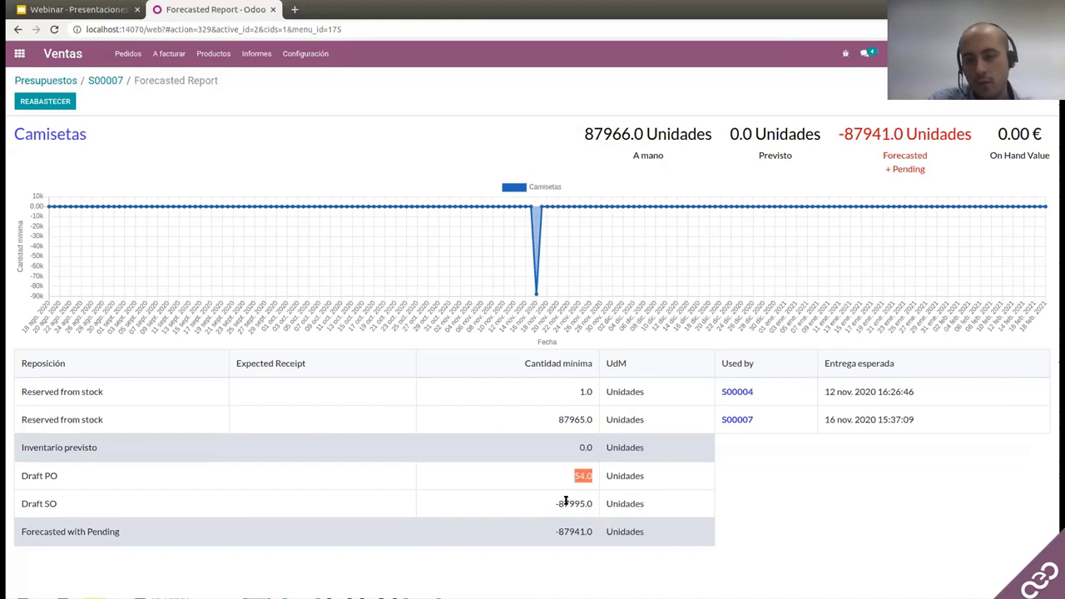
double_click(601, 533)
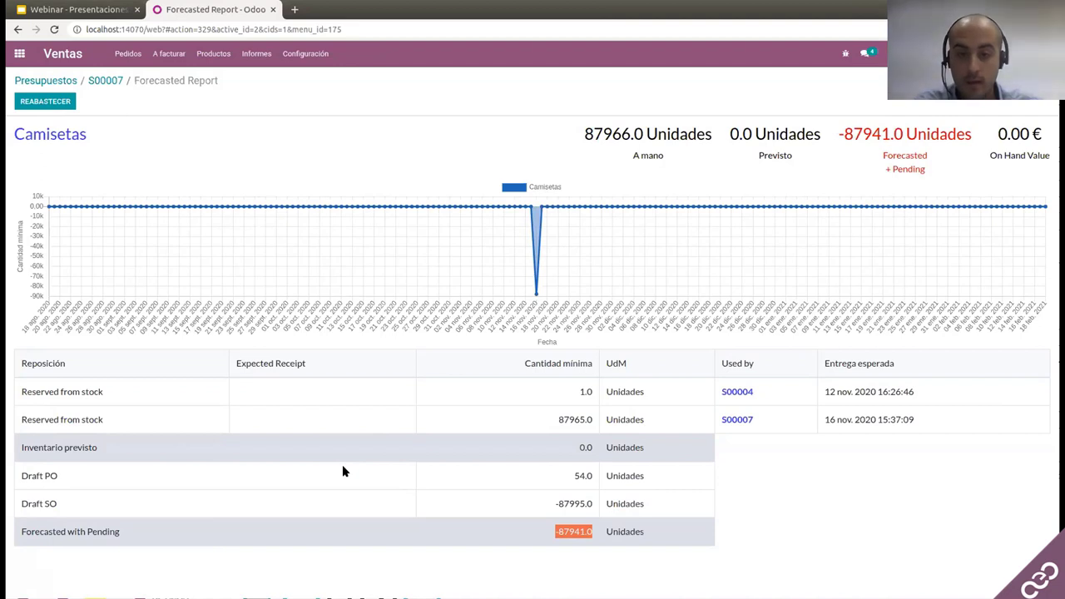
double_click(575, 504)
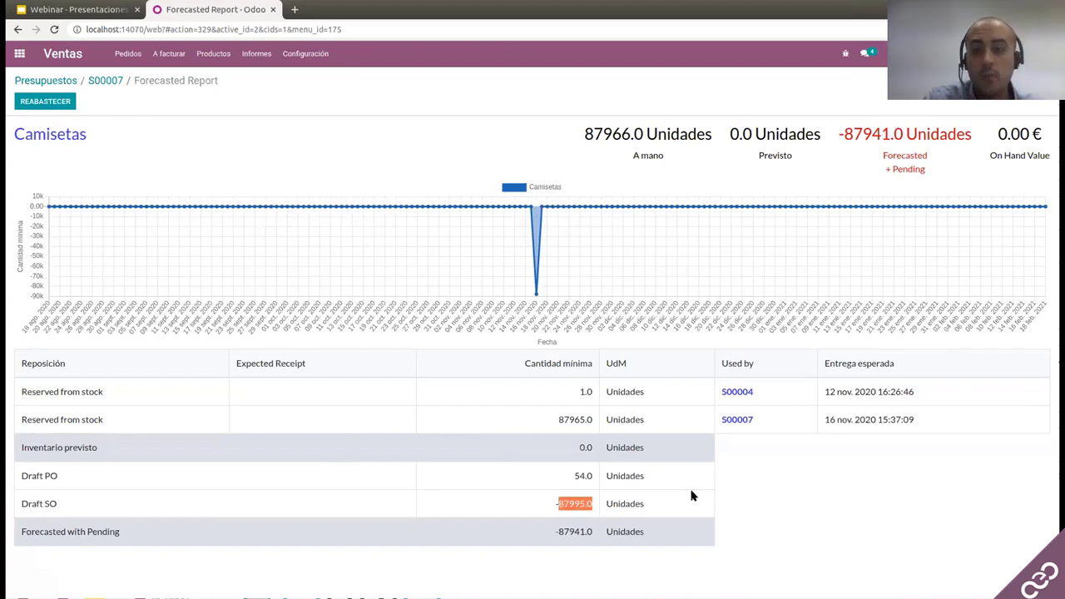
click(815, 479)
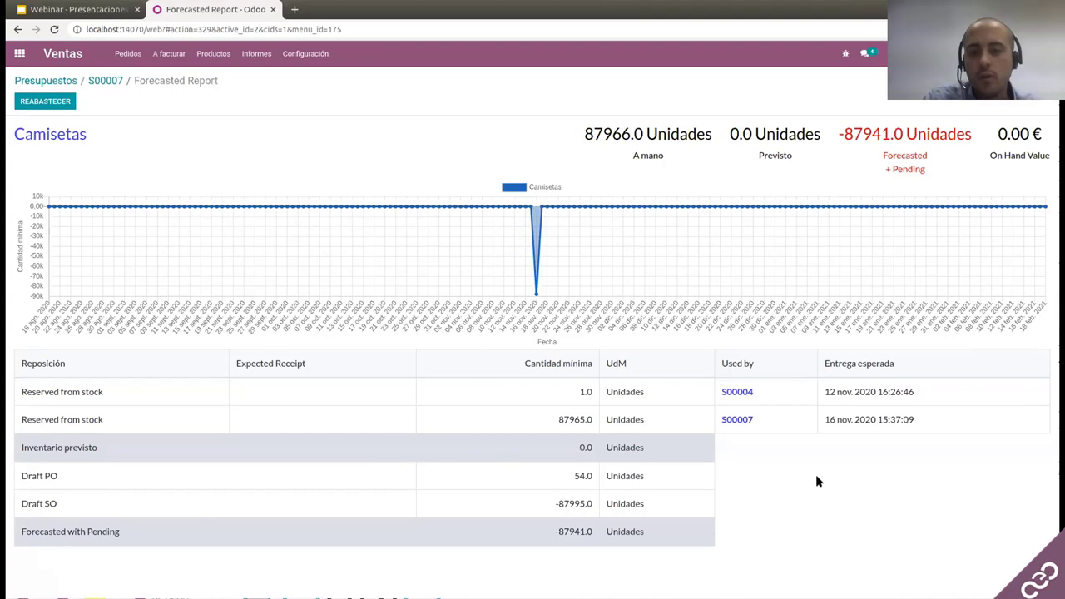
- Replenish Camisetas with 90000 units using the preferred route Comprar
click(42, 100)
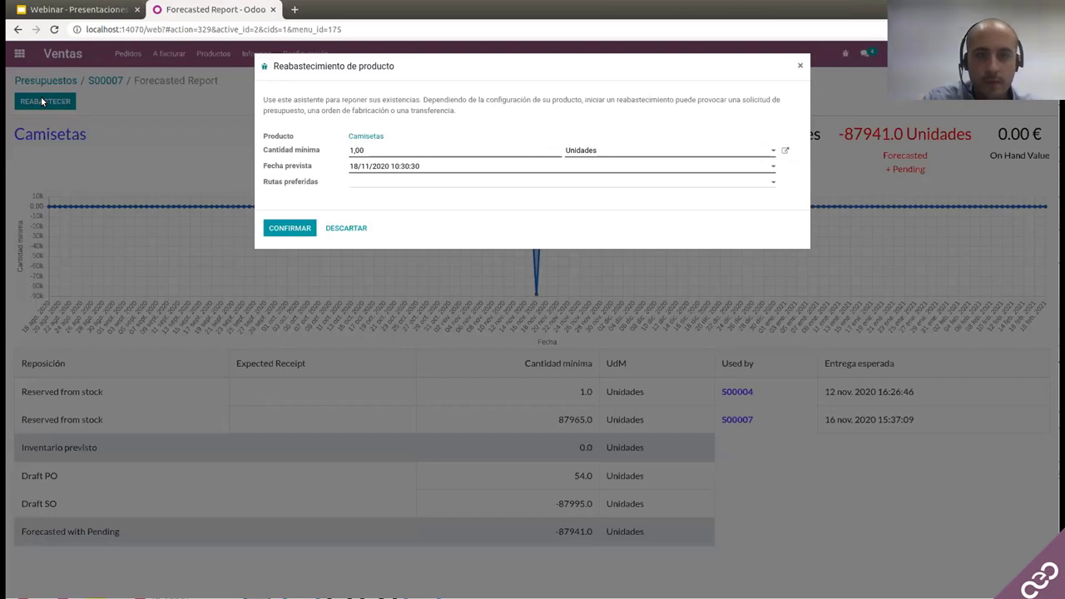
double_click(364, 150)
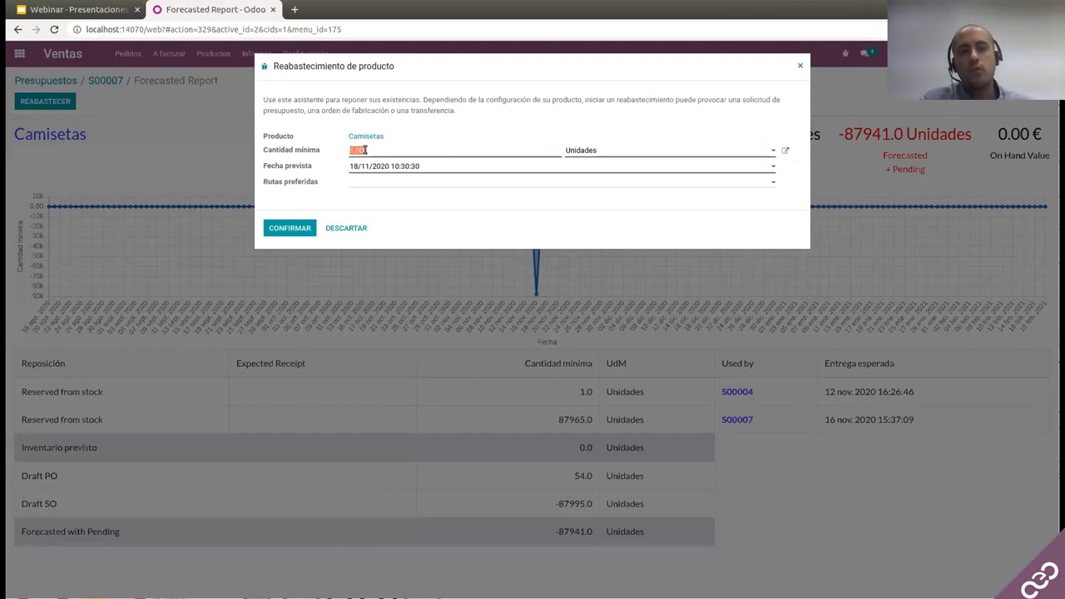
text(90000)
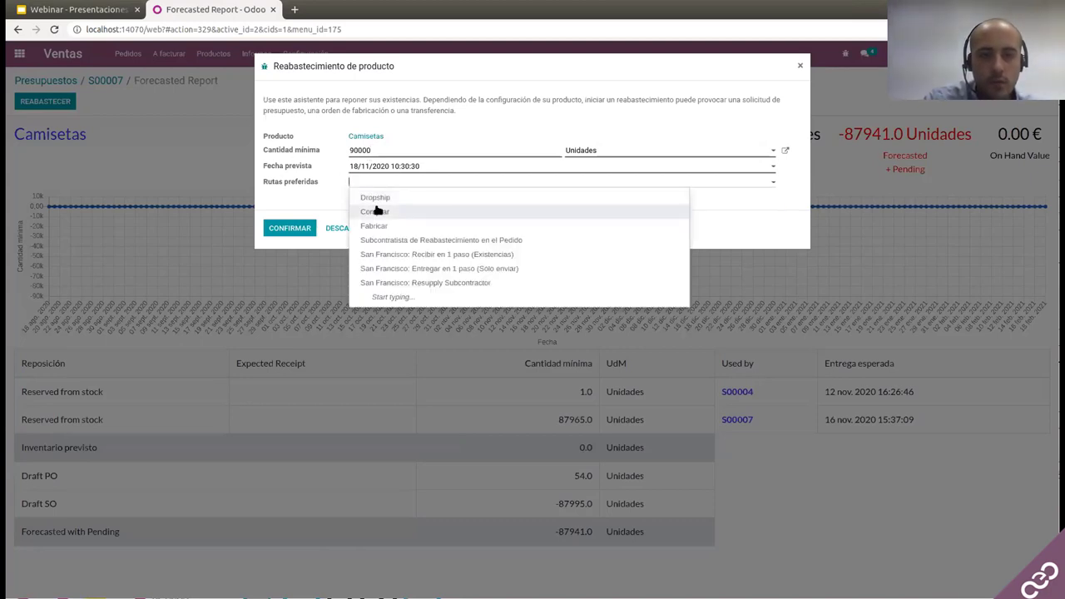
click(375, 211)
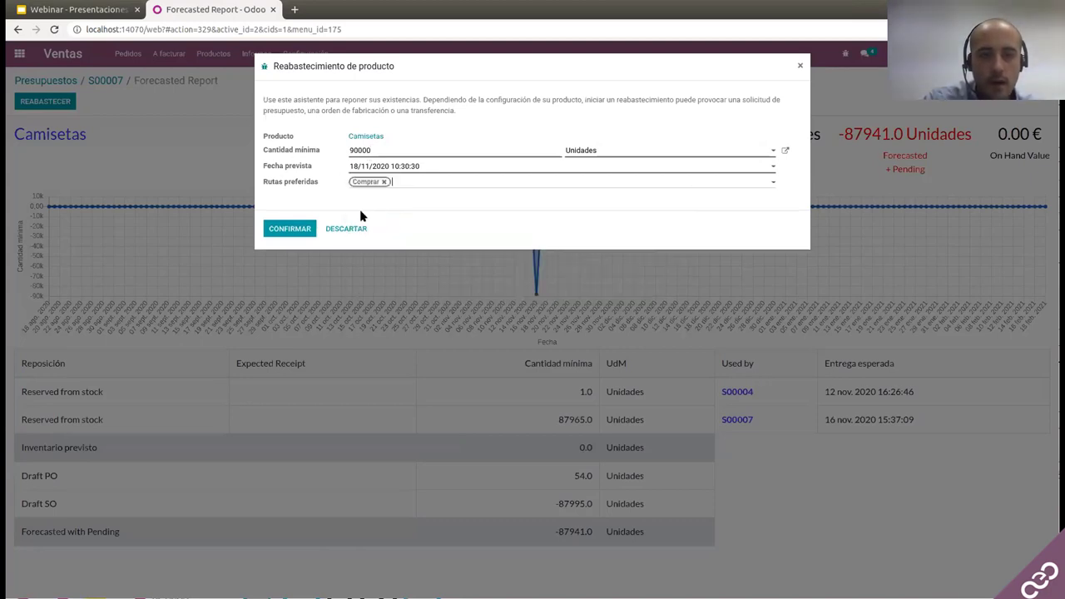
click(285, 227)
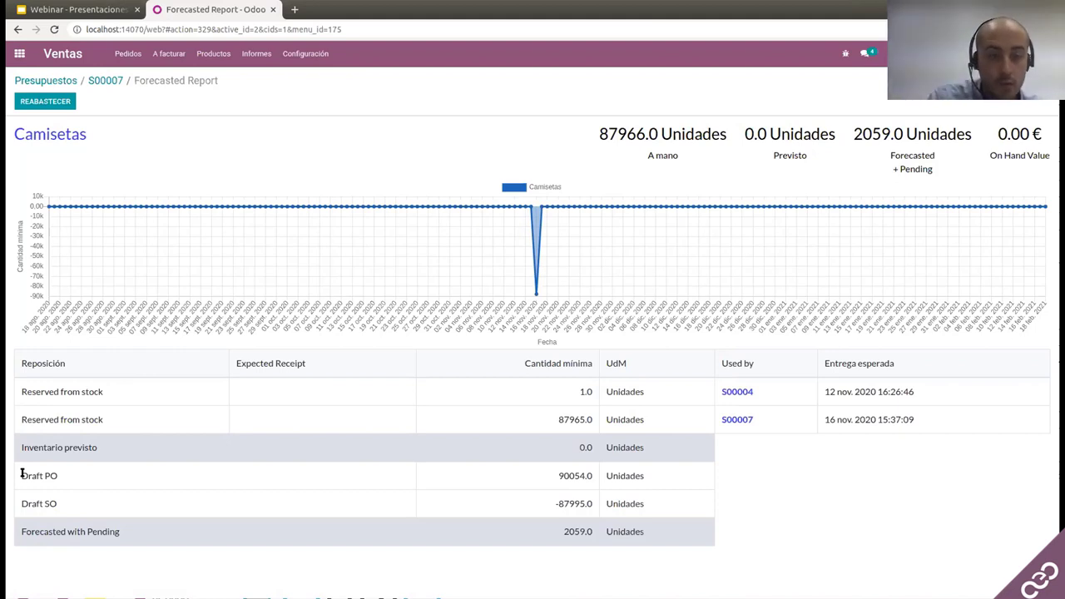
- Review the draft purchase order quantity and the forecast with pending for Camisetas after the replenishment
drag(27, 472, 127, 482)
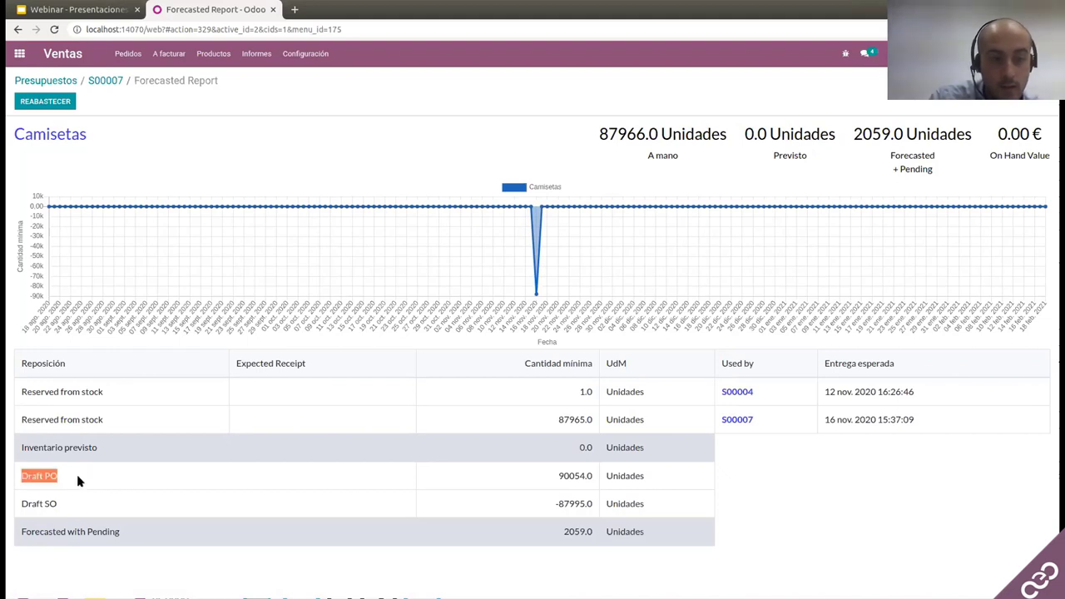
double_click(587, 476)
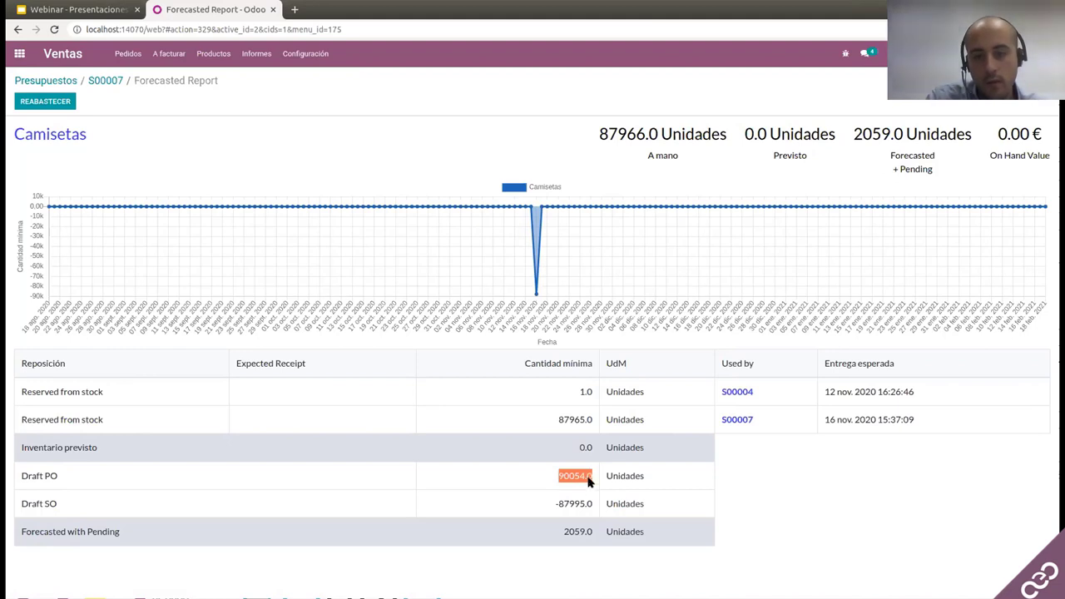
double_click(580, 533)
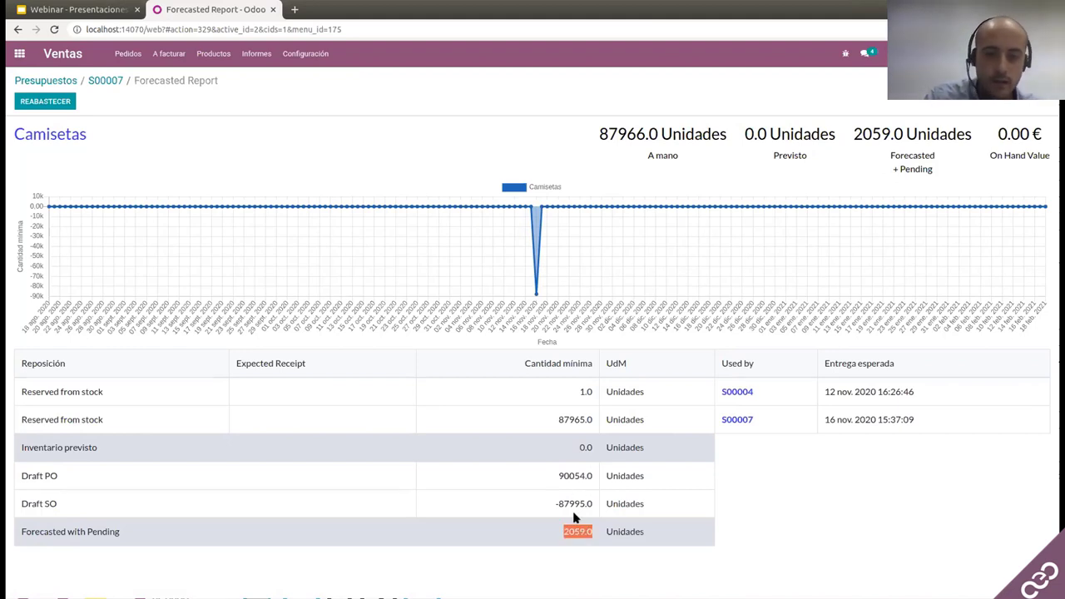
- Compare the draft purchase and pending forecast quantities for Camisetas, and open purchase request P00007 in Compra to check its quantity
double_click(557, 477)
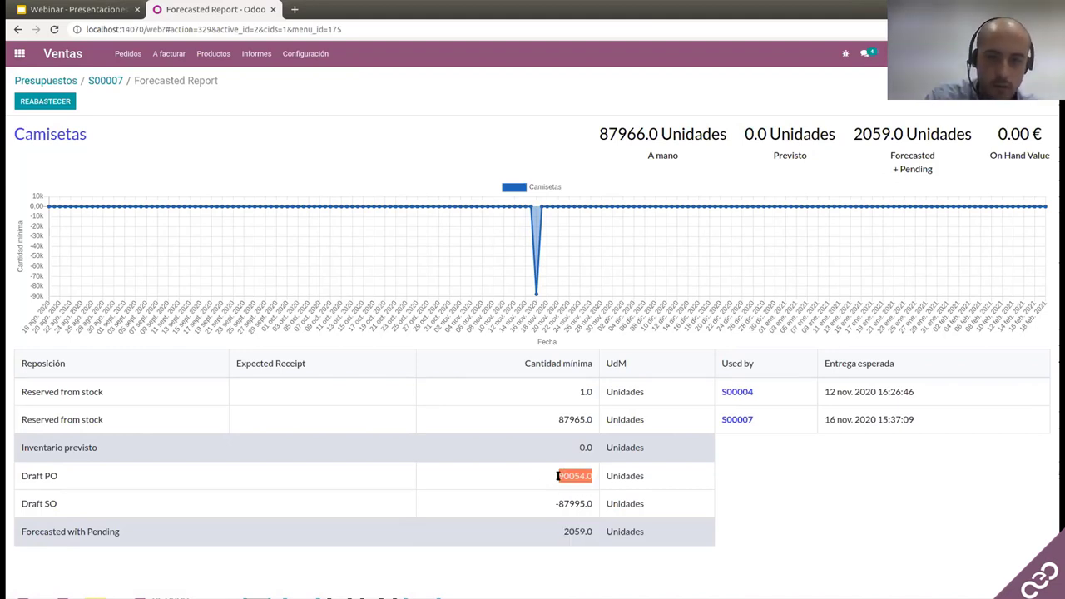
double_click(578, 530)
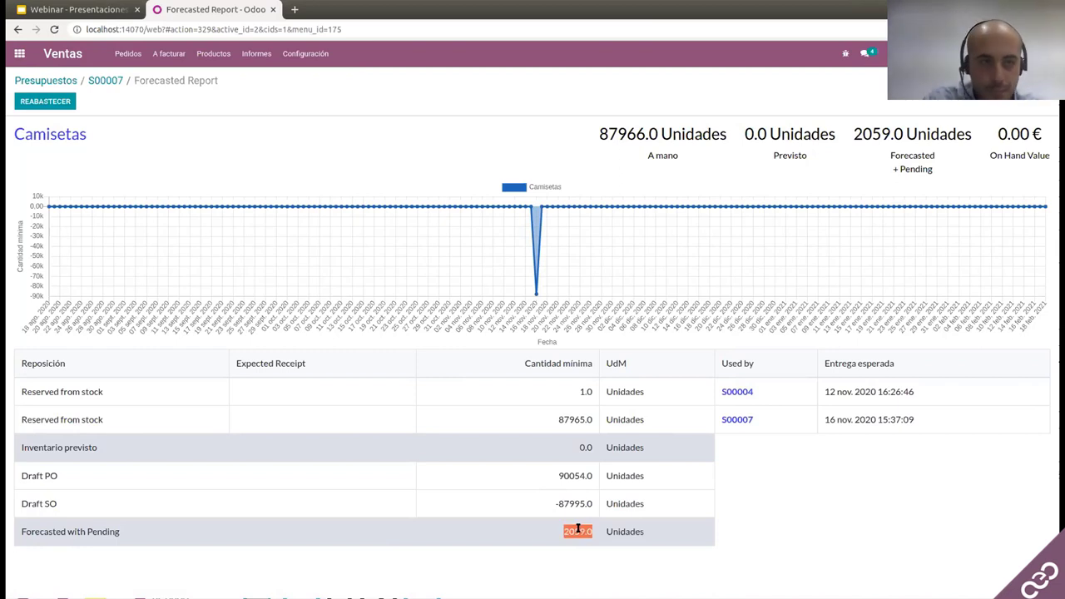
click(19, 53)
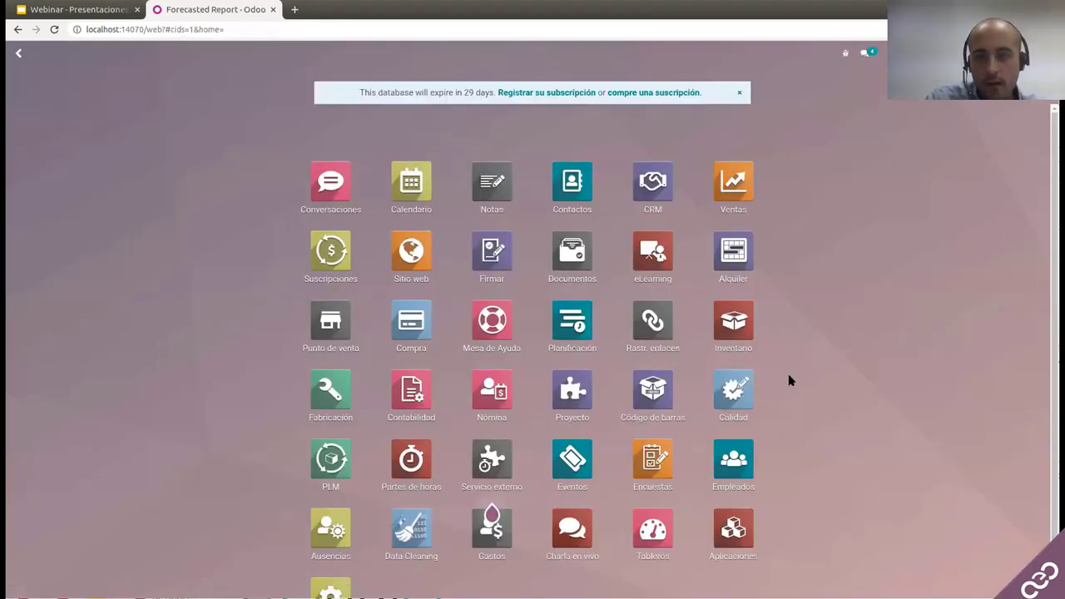
click(412, 320)
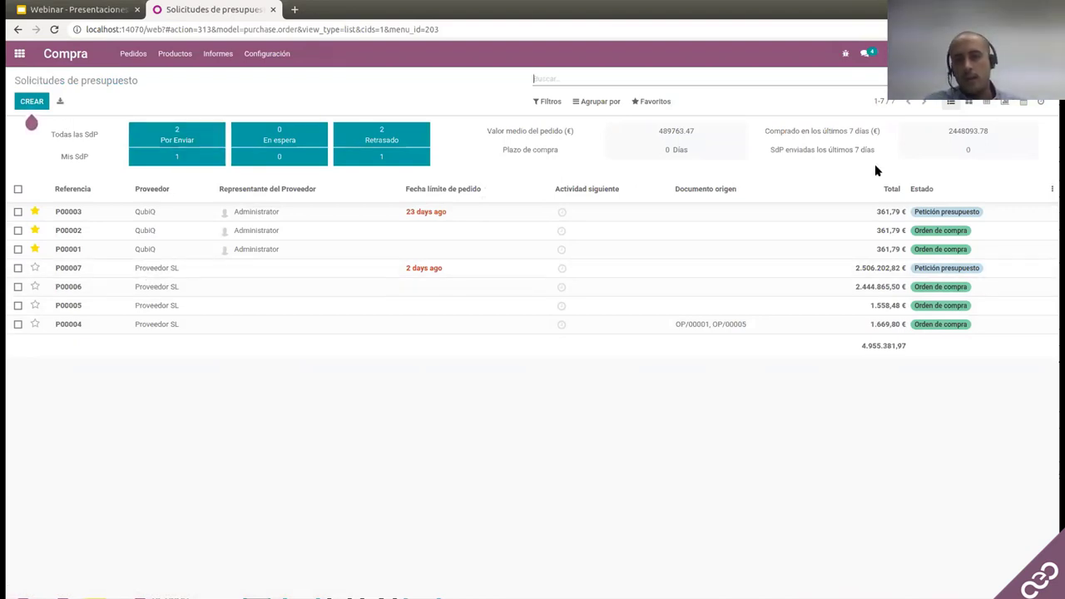
click(105, 270)
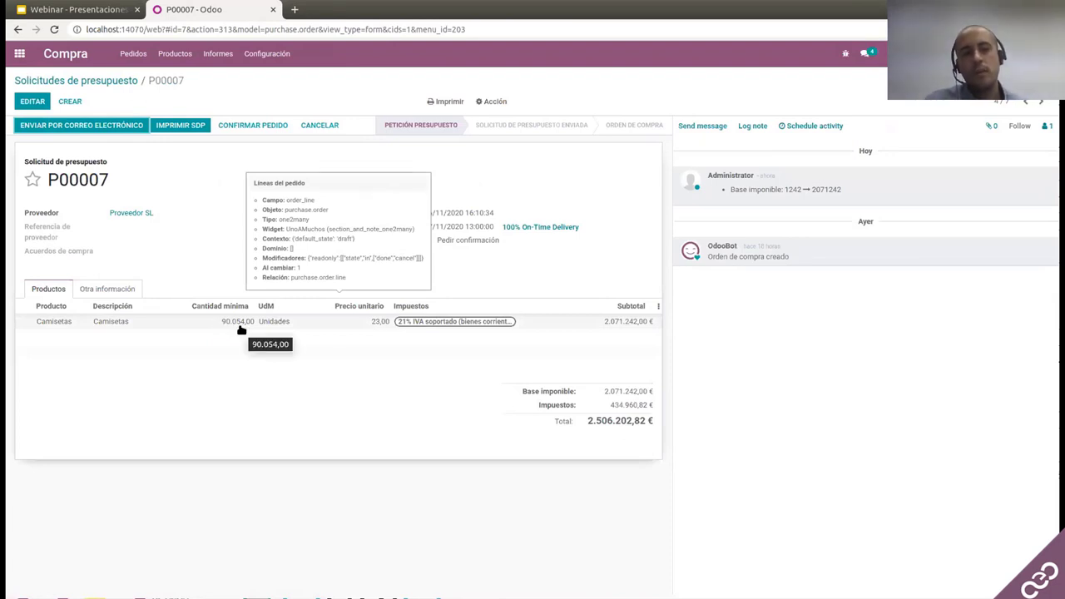
- Open the products of the Inventario app and display them in list view
click(19, 53)
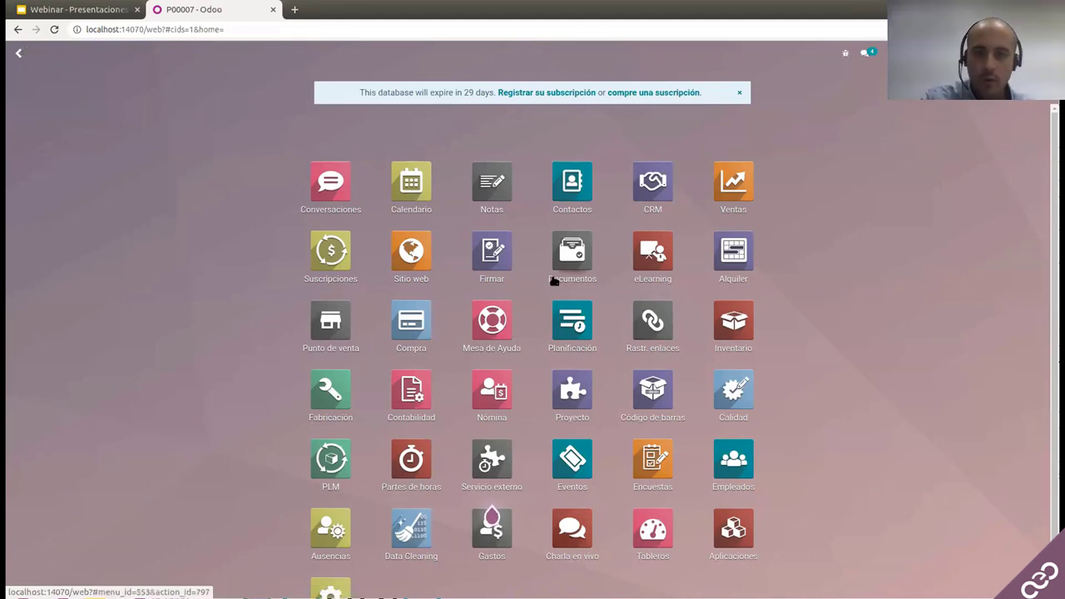
click(731, 331)
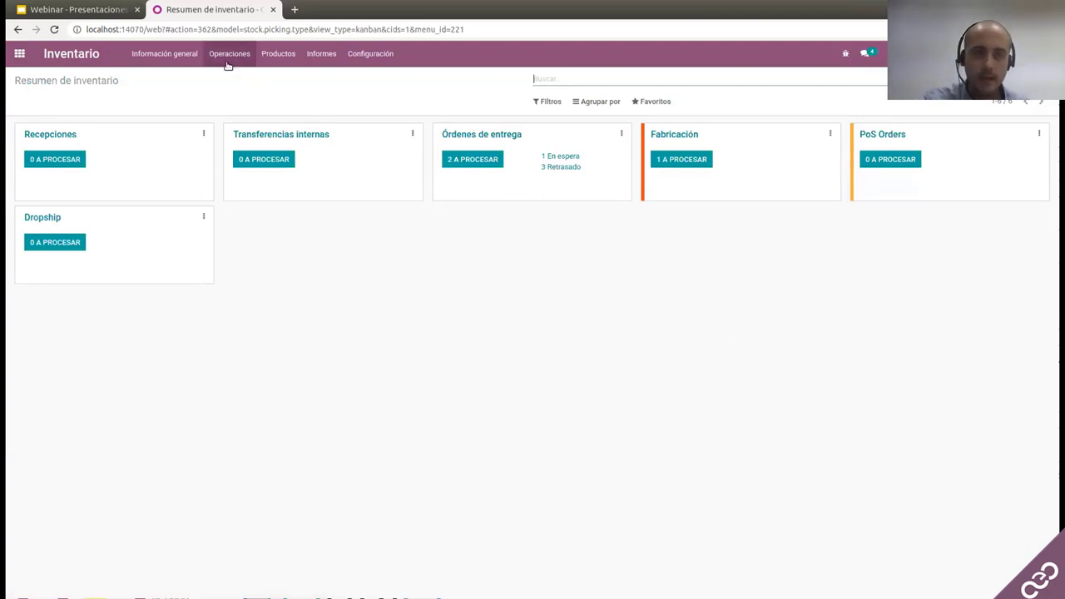
click(278, 53)
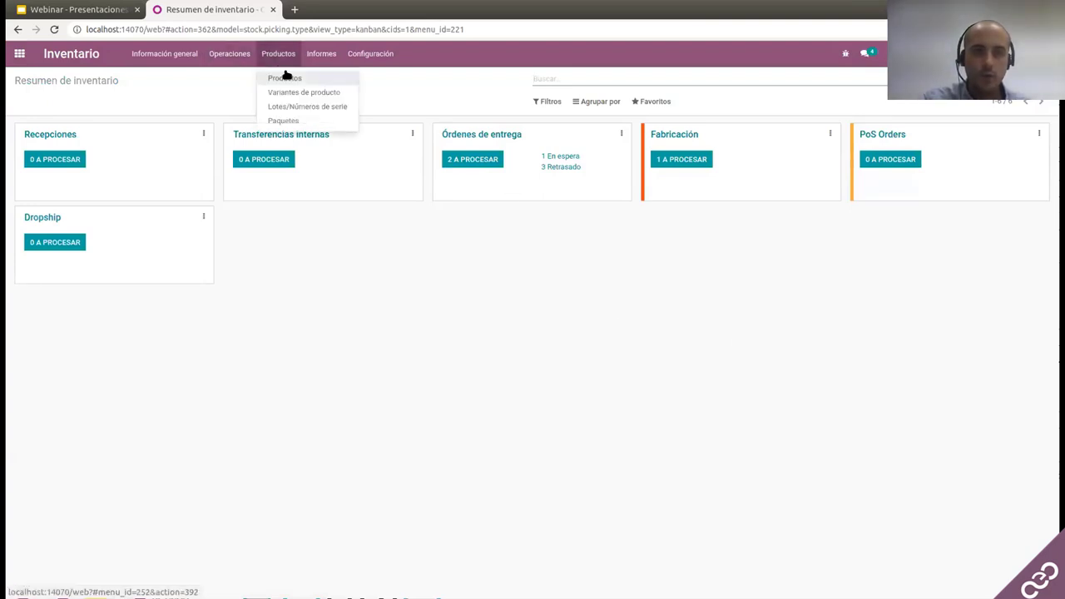
click(285, 73)
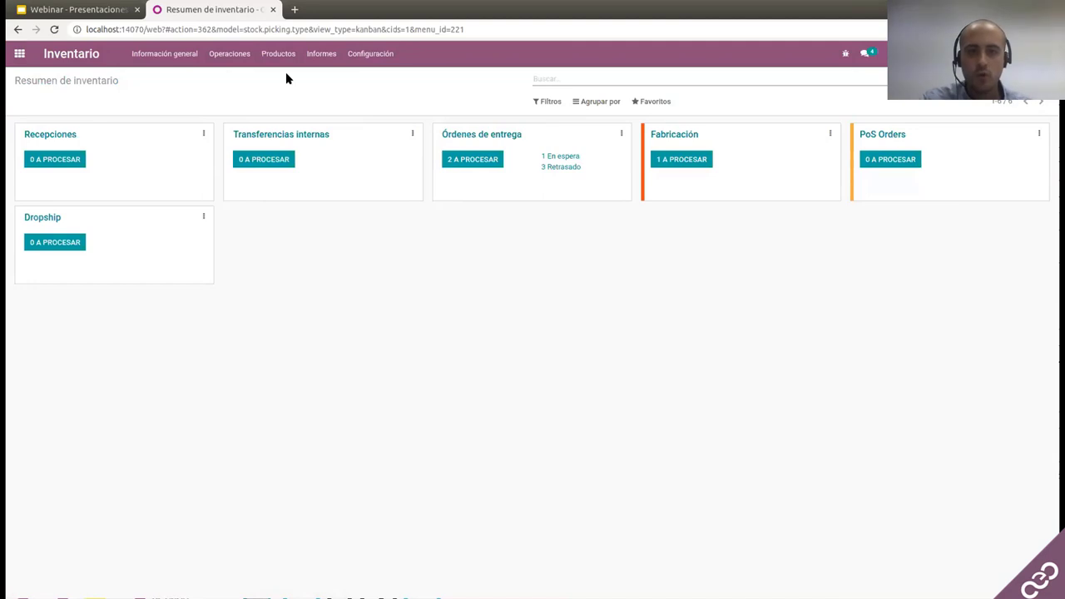
click(1041, 101)
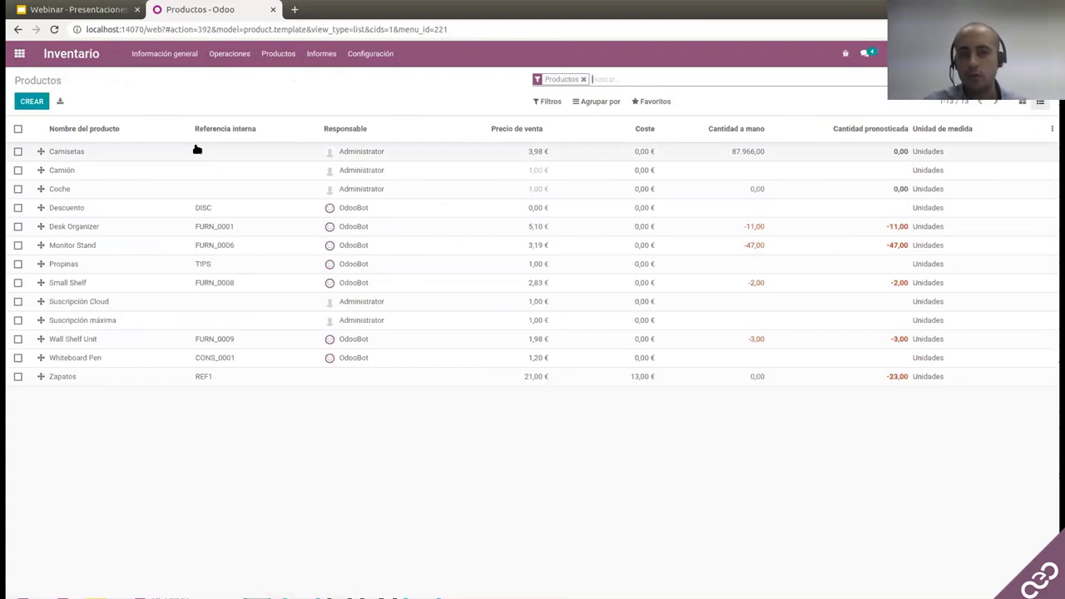
- Generate a pricelist report for the products Camisetas, Camión and Zapatos
click(18, 151)
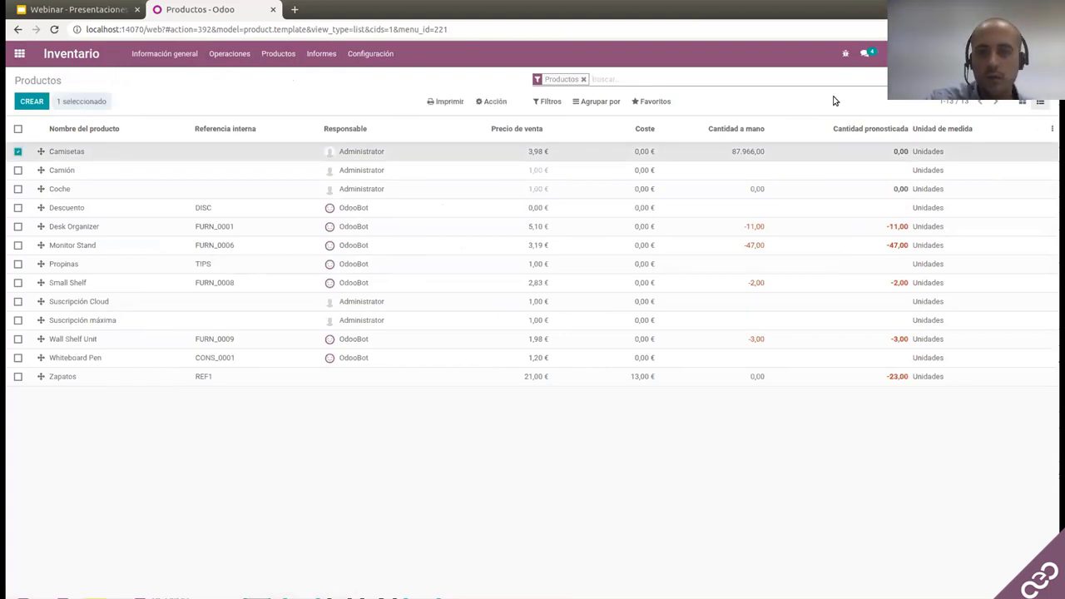
click(17, 170)
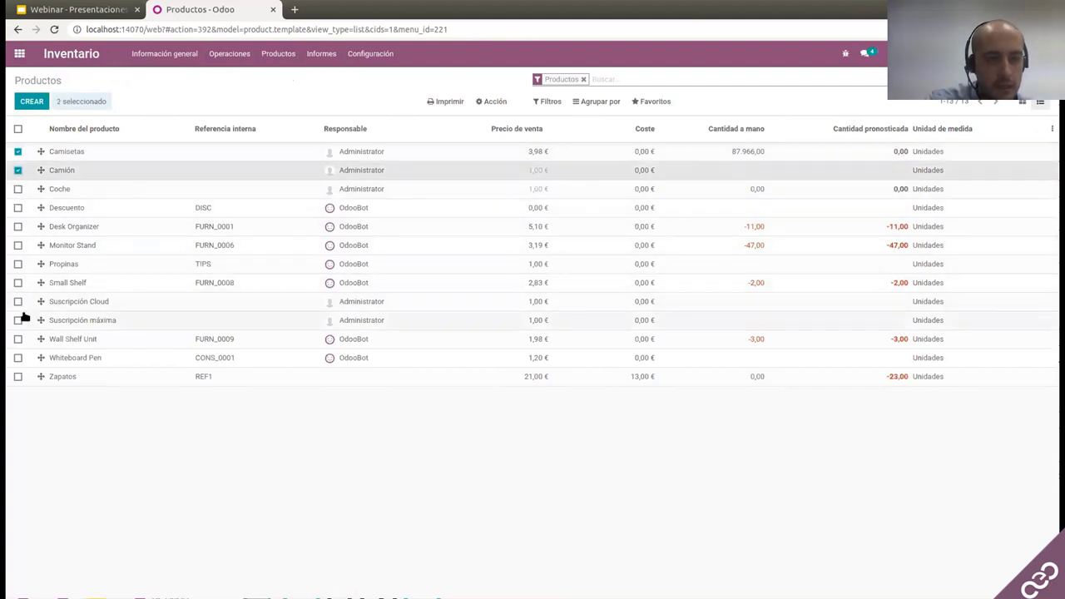
click(17, 377)
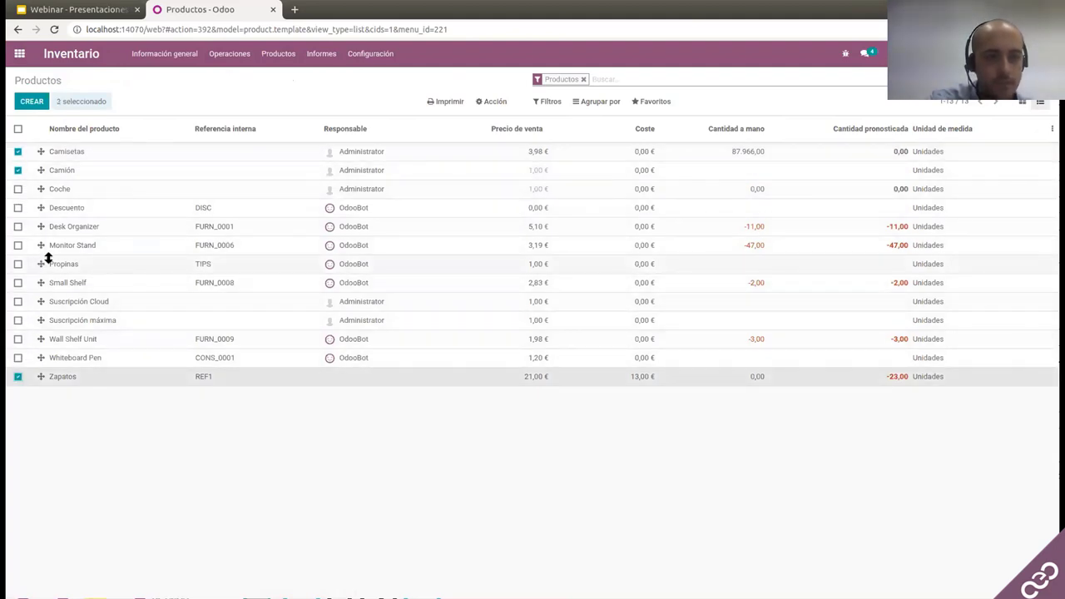
click(497, 101)
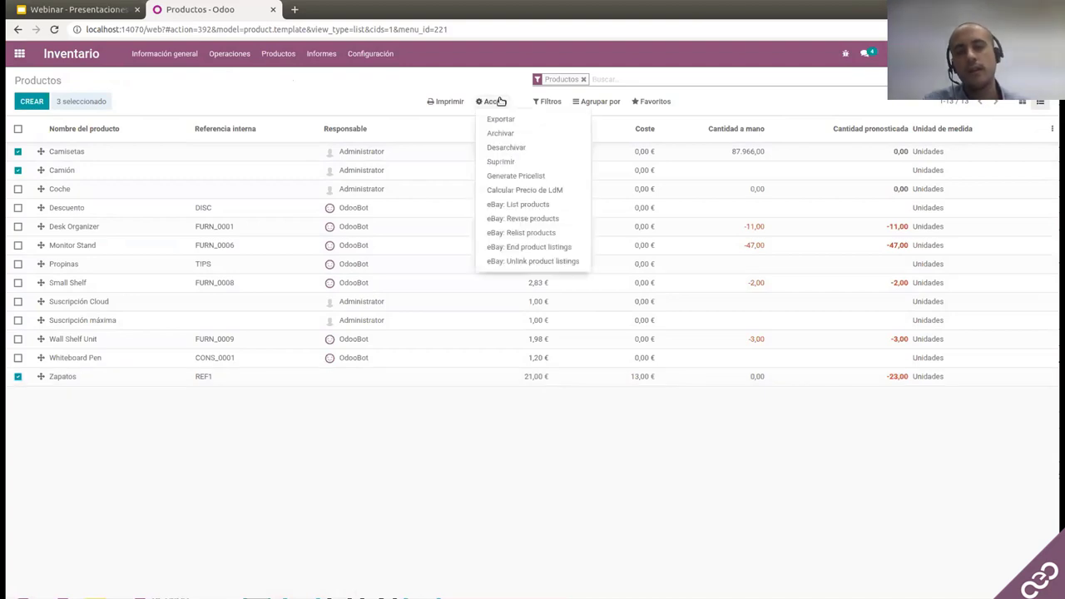
click(553, 176)
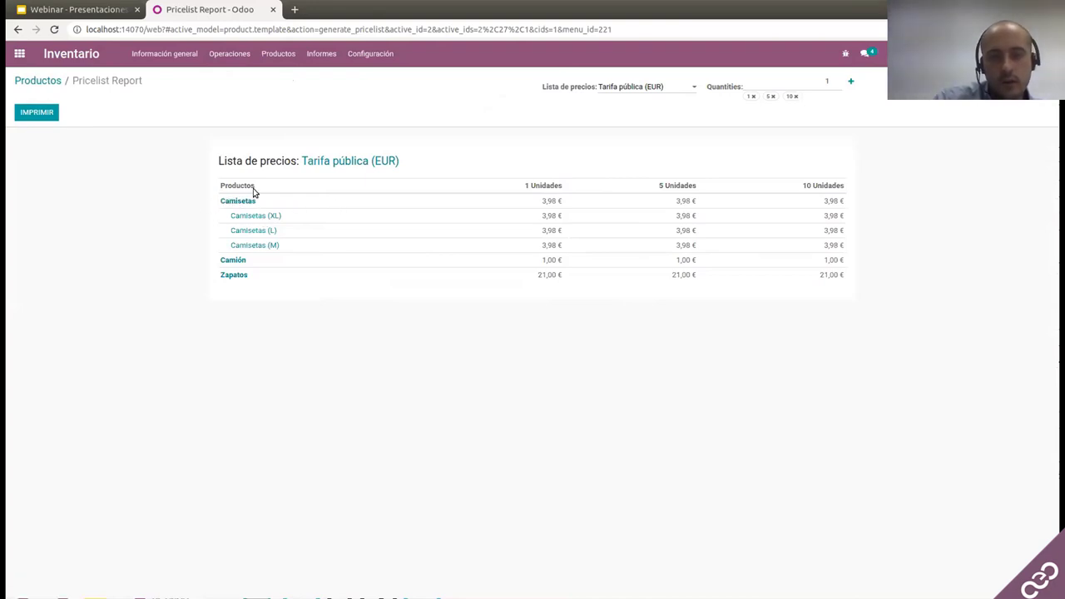
- Examine the available pricelists and the 1, 5 and 10 unit price columns in the pricelist report
click(638, 88)
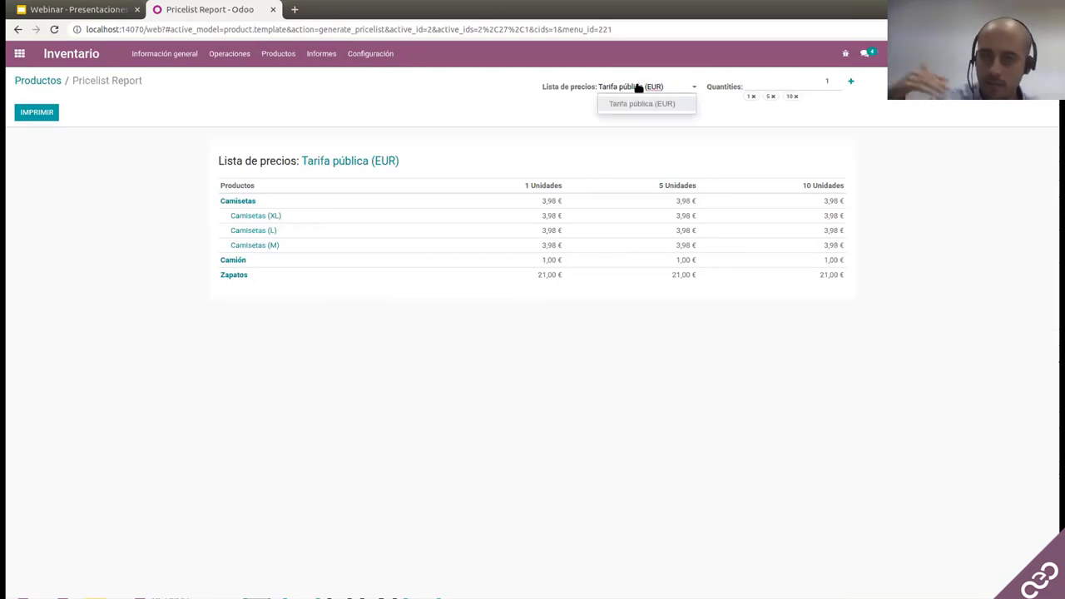
click(642, 118)
double_click(551, 184)
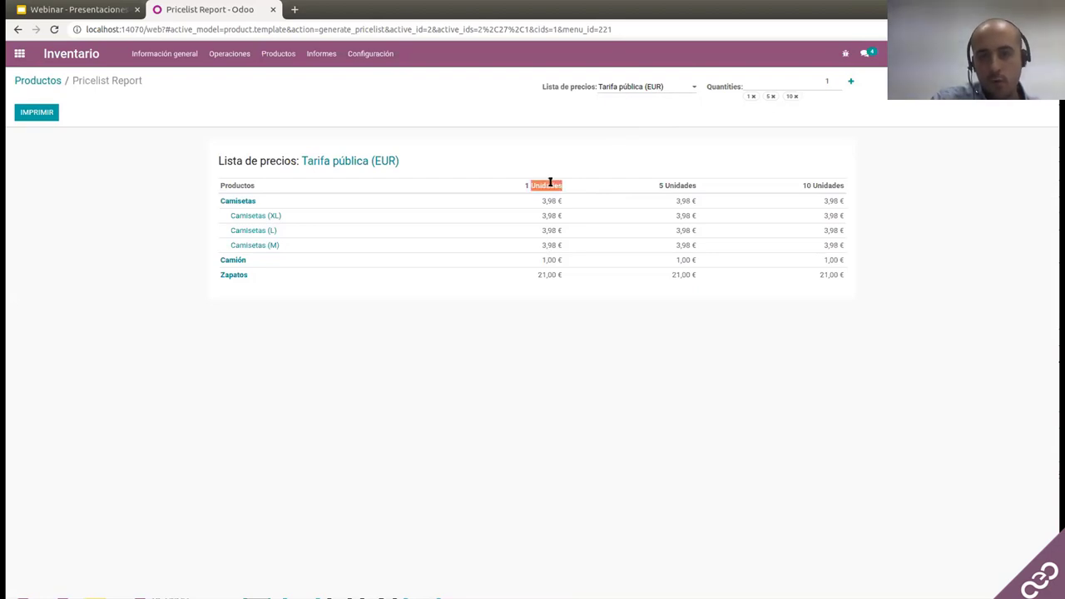
click(691, 184)
double_click(834, 184)
- Add a quantity of 20 units to the pricelist report
click(830, 80)
double_click(818, 80)
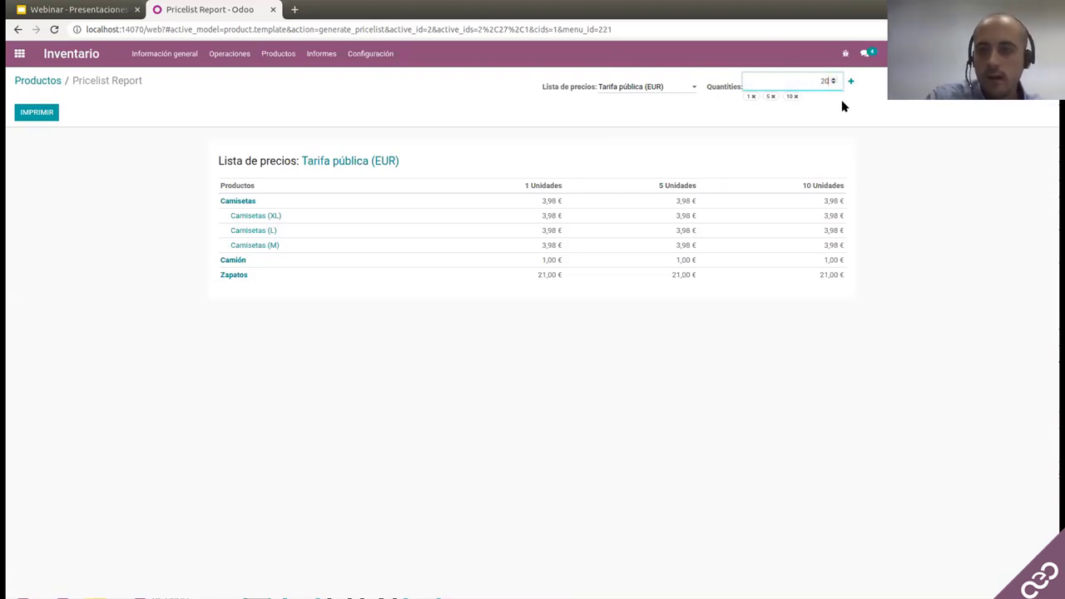
click(850, 81)
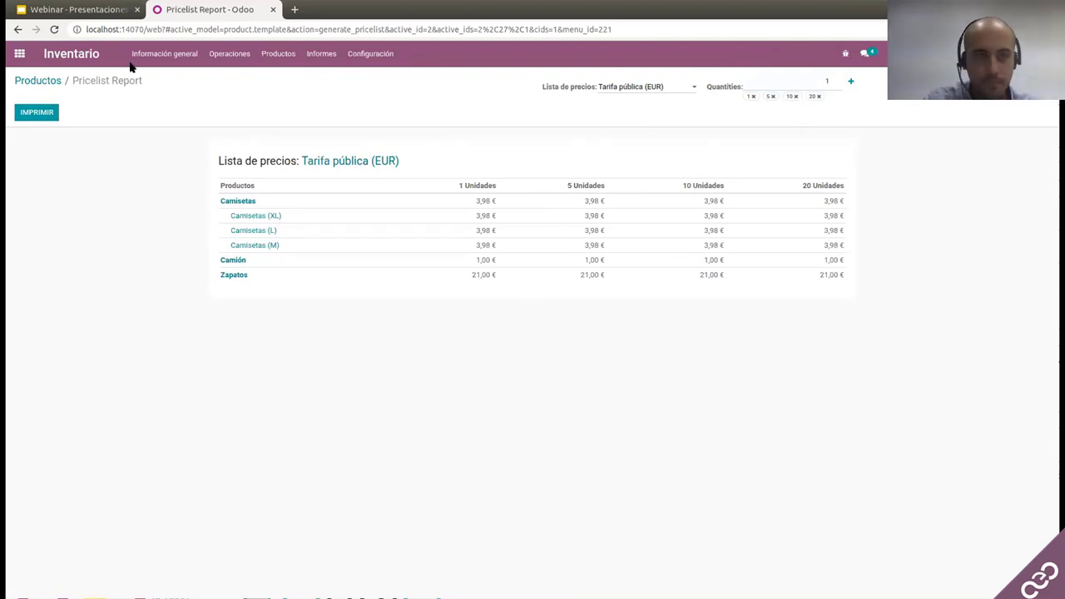
- Open the Zapatos product and show its purchase information
click(277, 59)
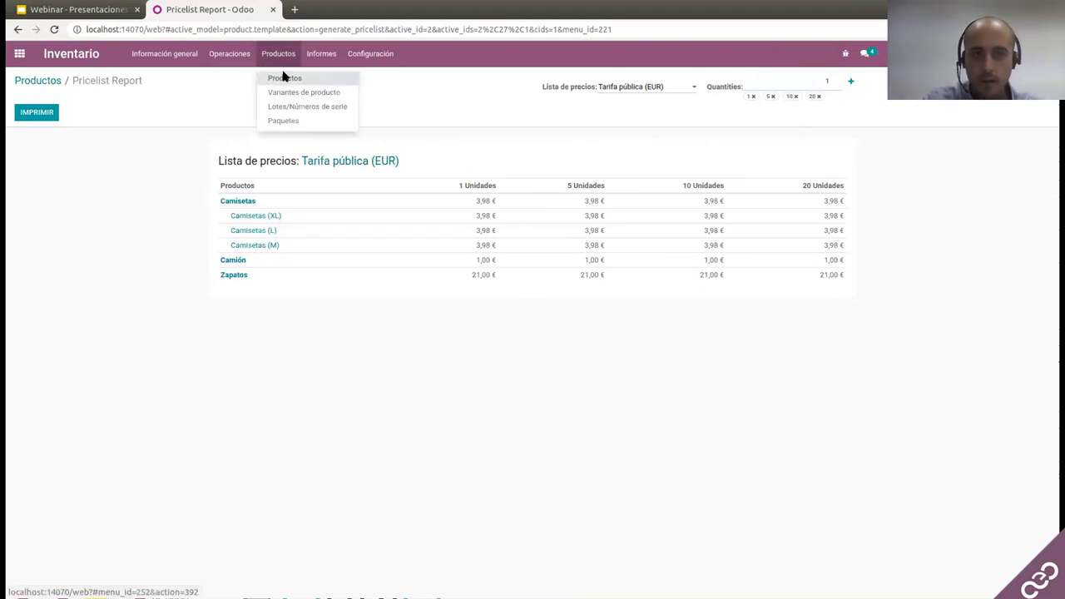
click(283, 77)
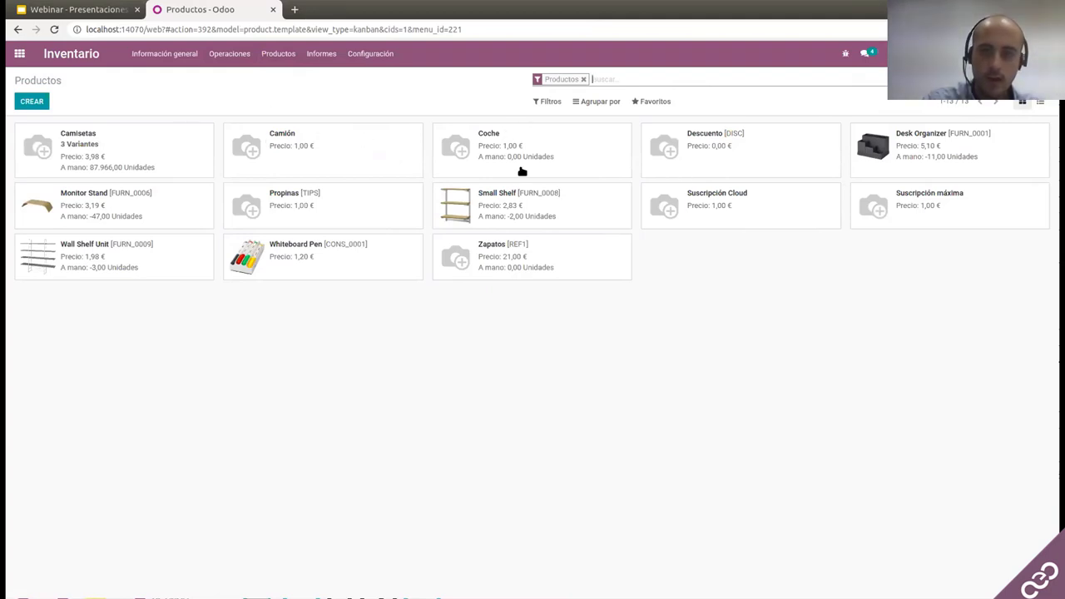
click(591, 262)
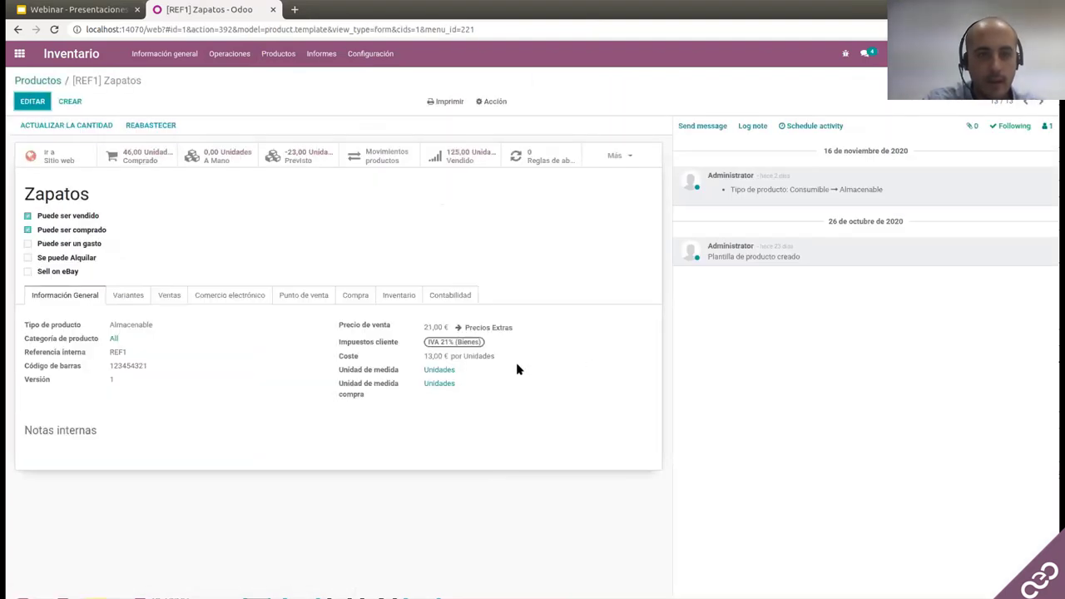
click(353, 298)
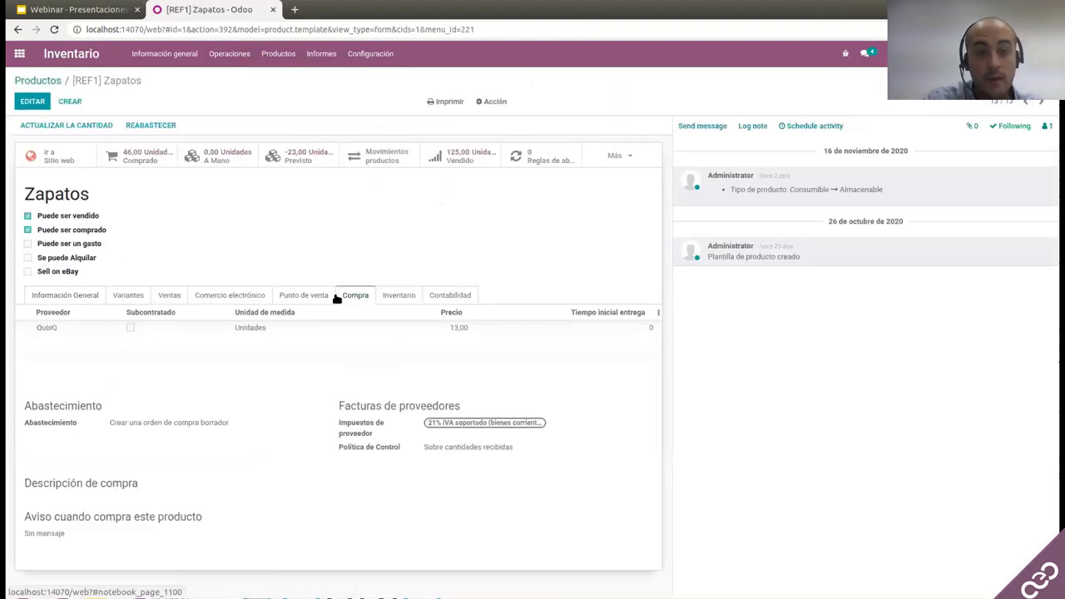
- Put the Zapatos product in edit mode, start a blank vendor line and look through the vendor list's optional columns
click(31, 101)
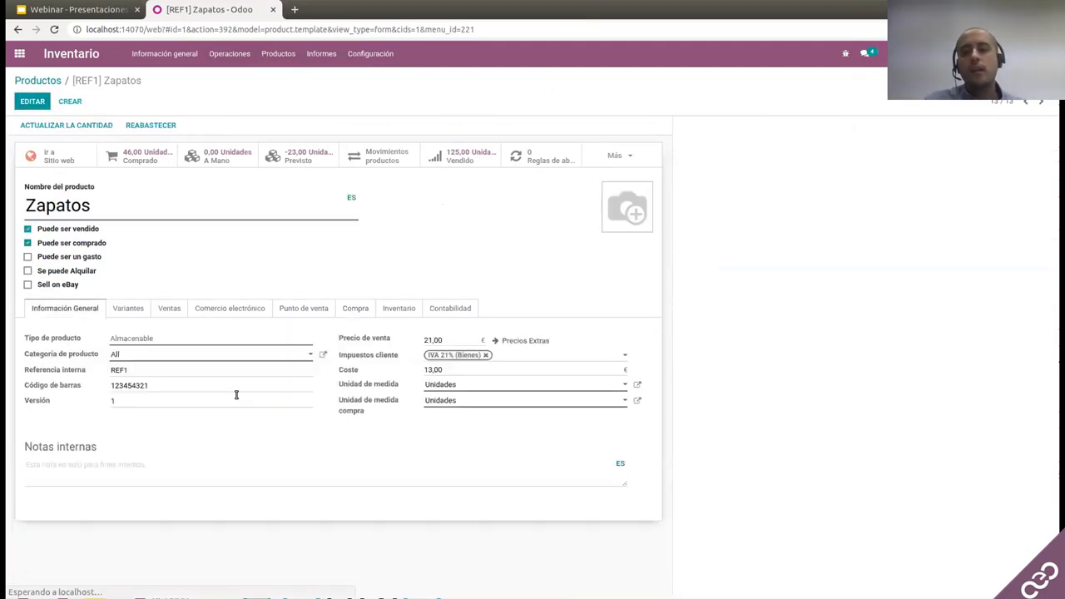
click(70, 357)
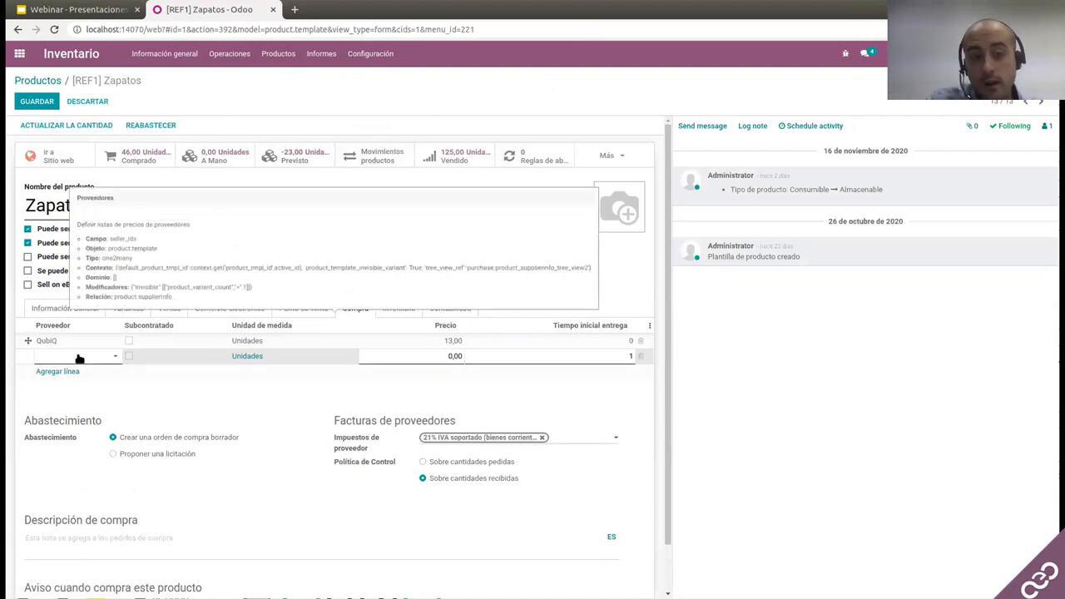
click(650, 325)
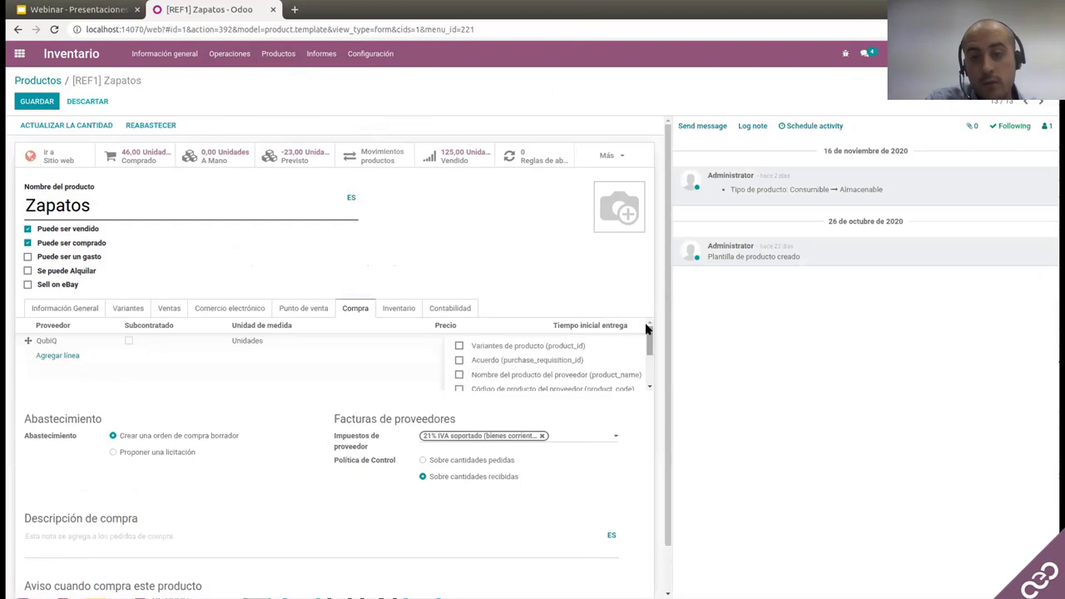
scroll(596, 358, down, 2)
scroll(597, 358, up, 2)
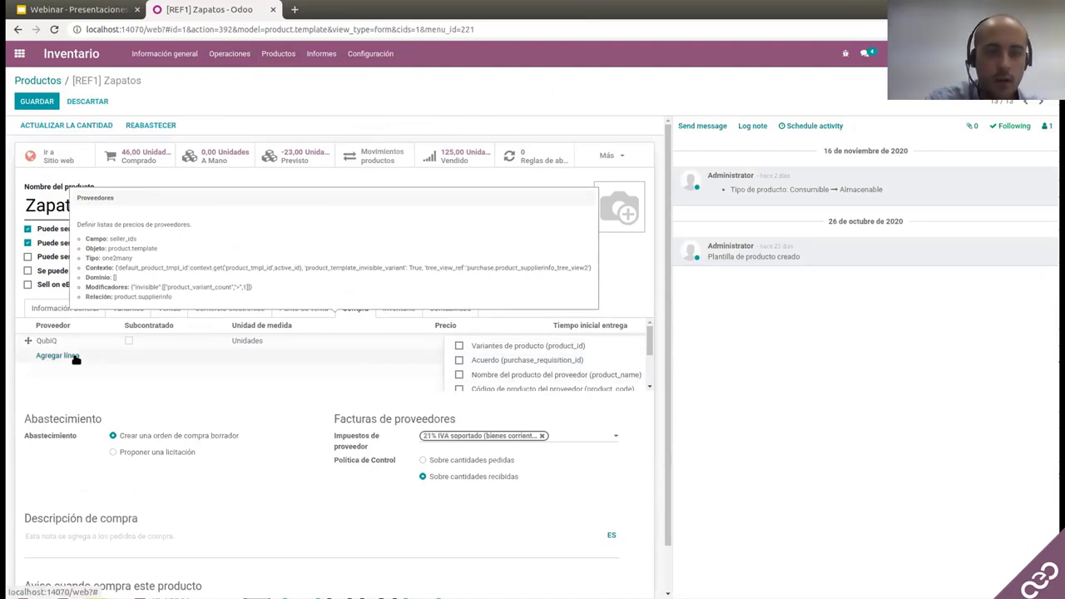
click(127, 403)
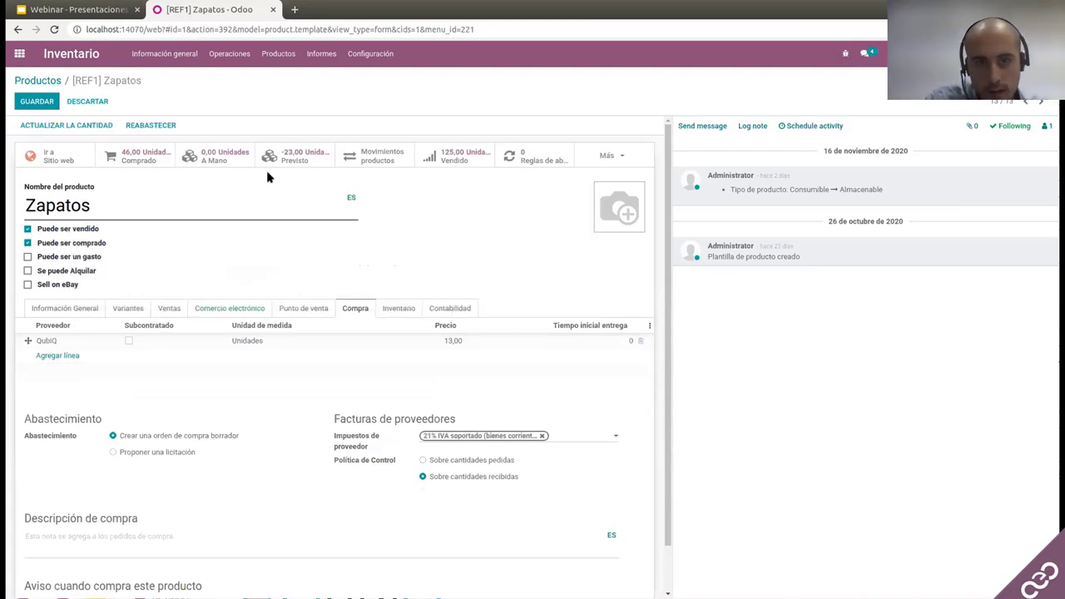
- View the route diagram of Zapatos from its inventory settings
click(407, 309)
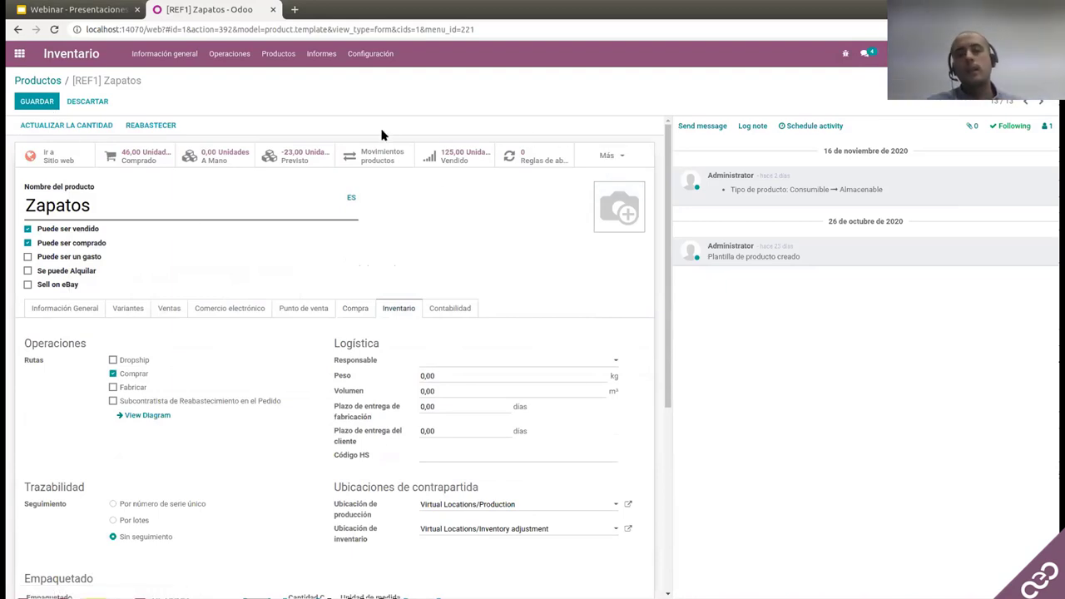
click(135, 416)
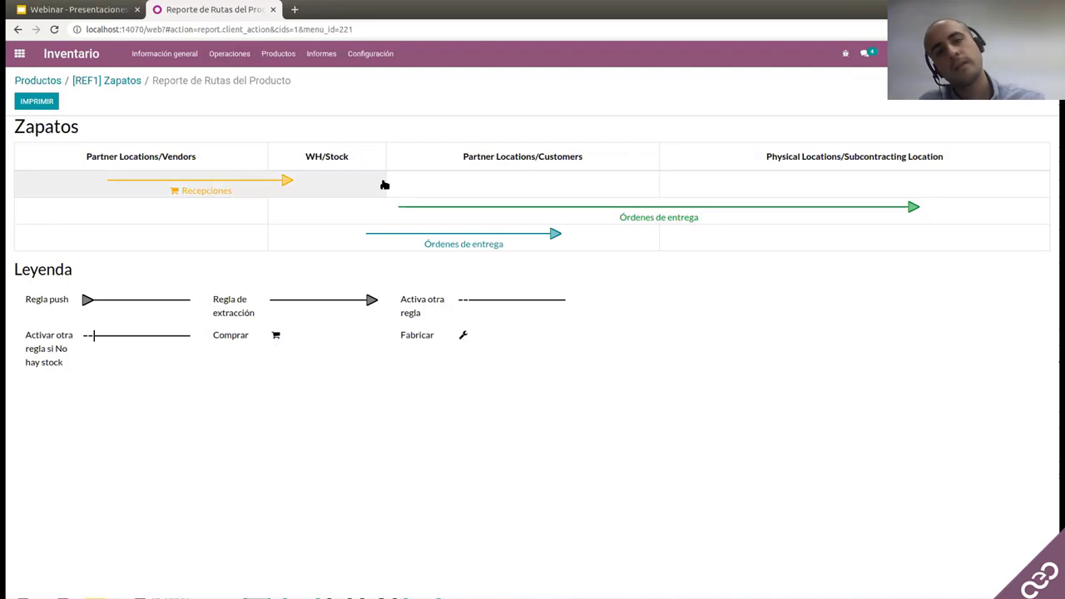
- Mark transfer WH/OUT/00002 as a priority in the Inventario transfers and reload the list
click(21, 55)
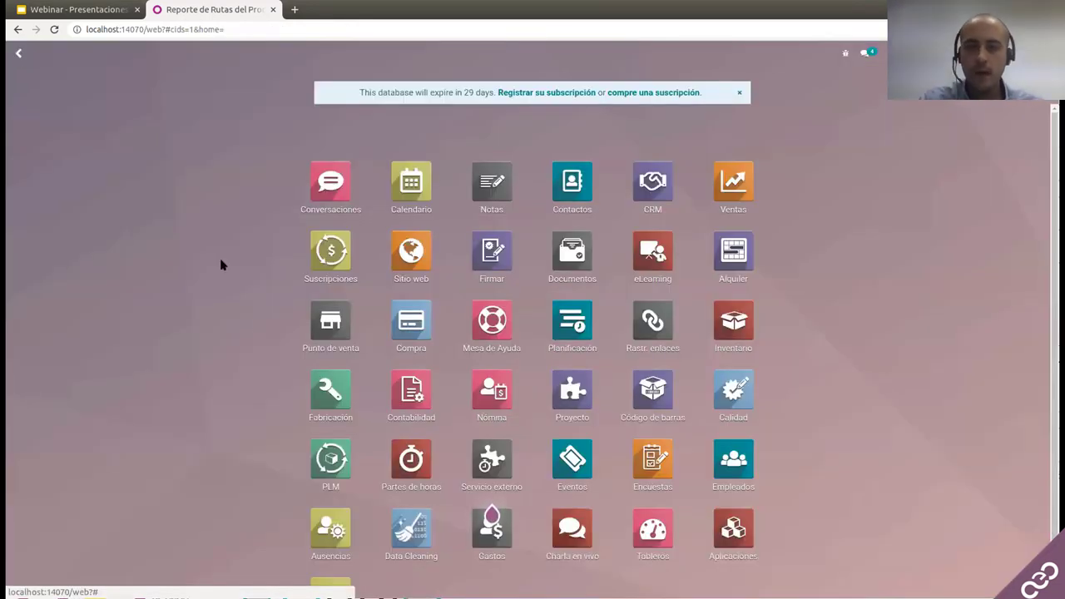
click(732, 330)
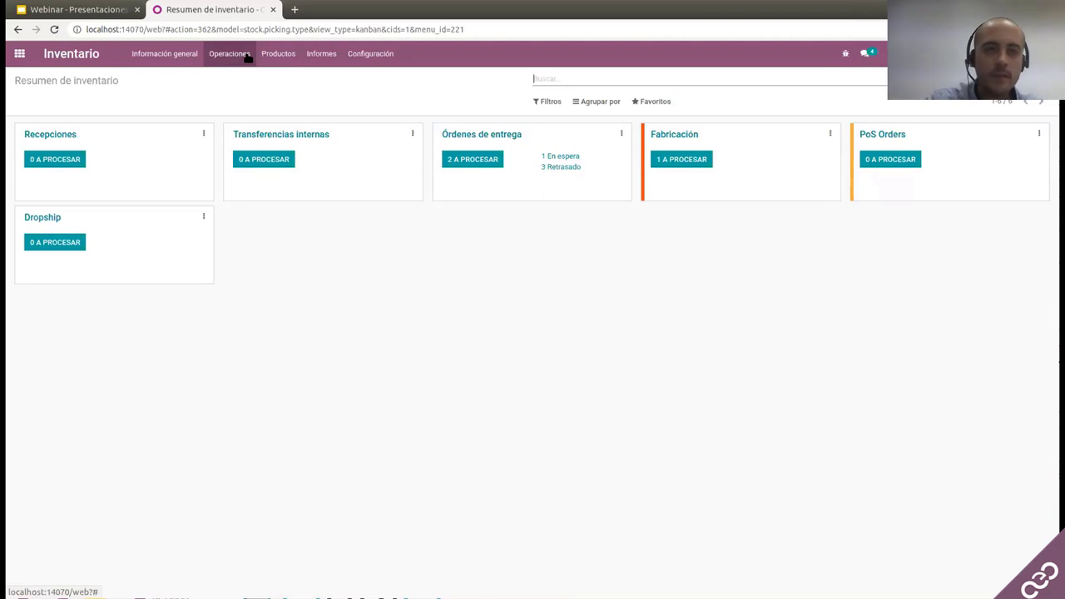
click(230, 55)
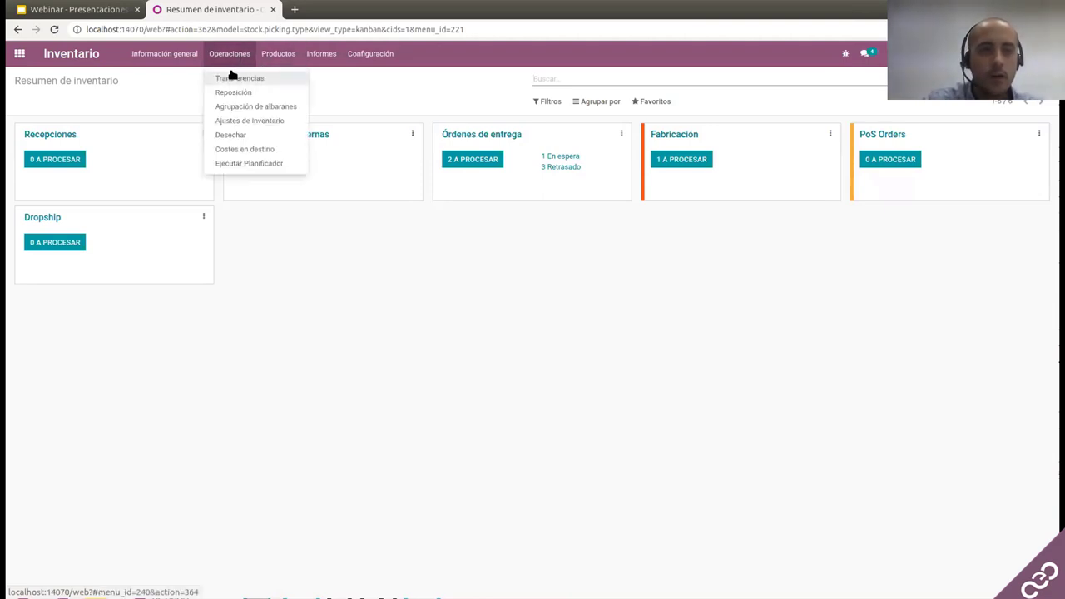
click(233, 76)
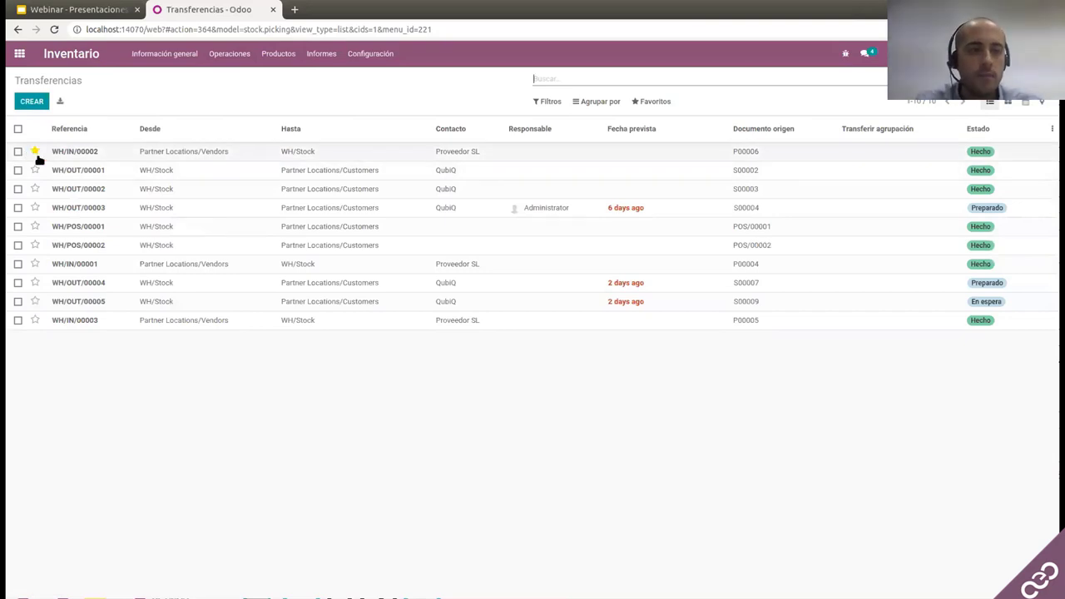
click(35, 207)
click(229, 53)
click(232, 84)
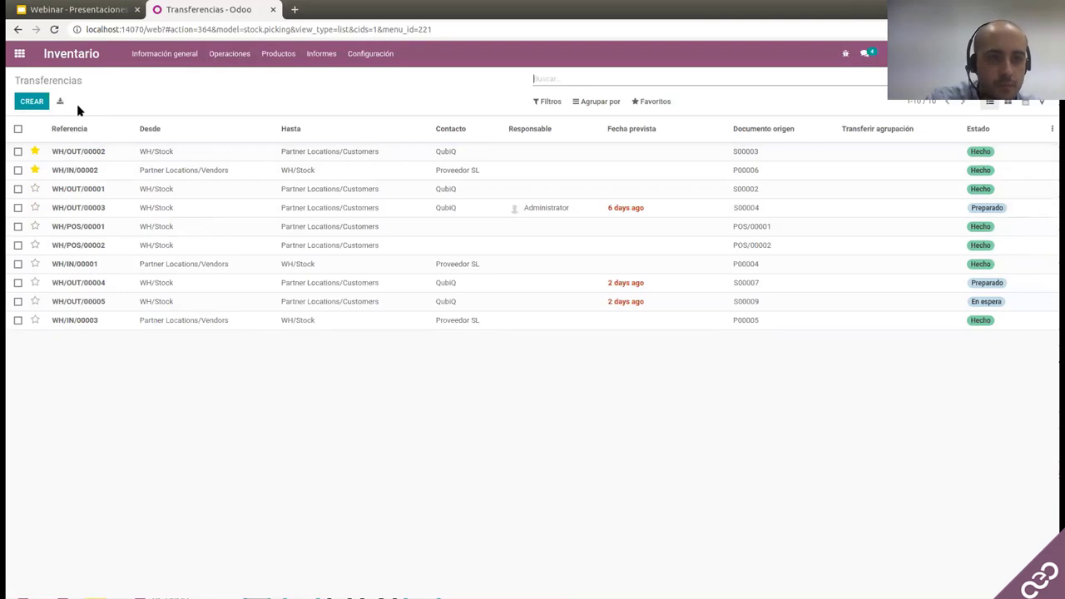
- Open the requests for quotation in Compra and examine the priority stars of the orders
click(20, 53)
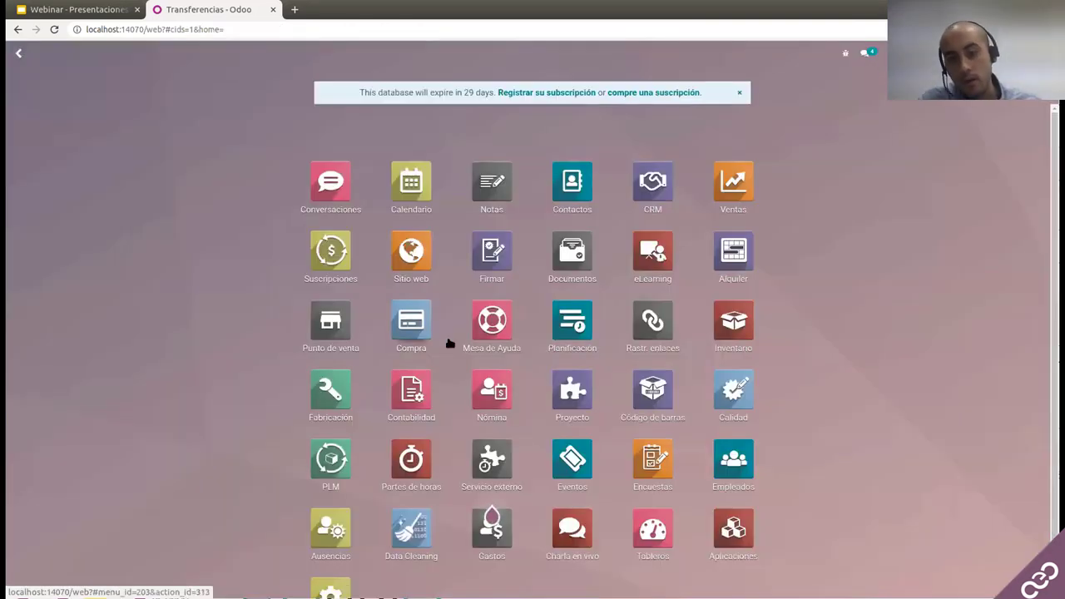
click(395, 317)
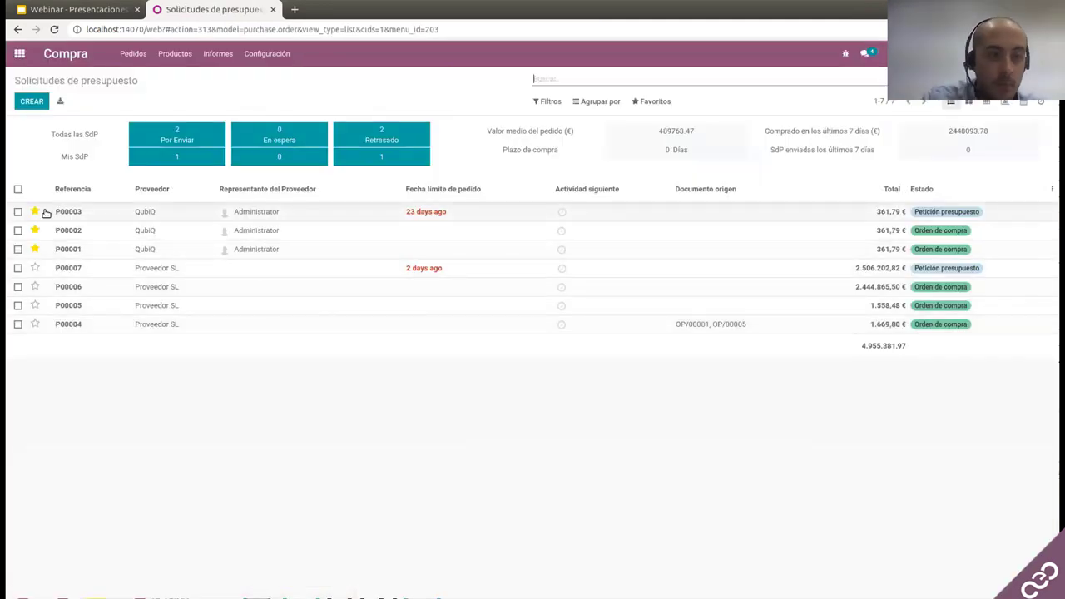
click(34, 249)
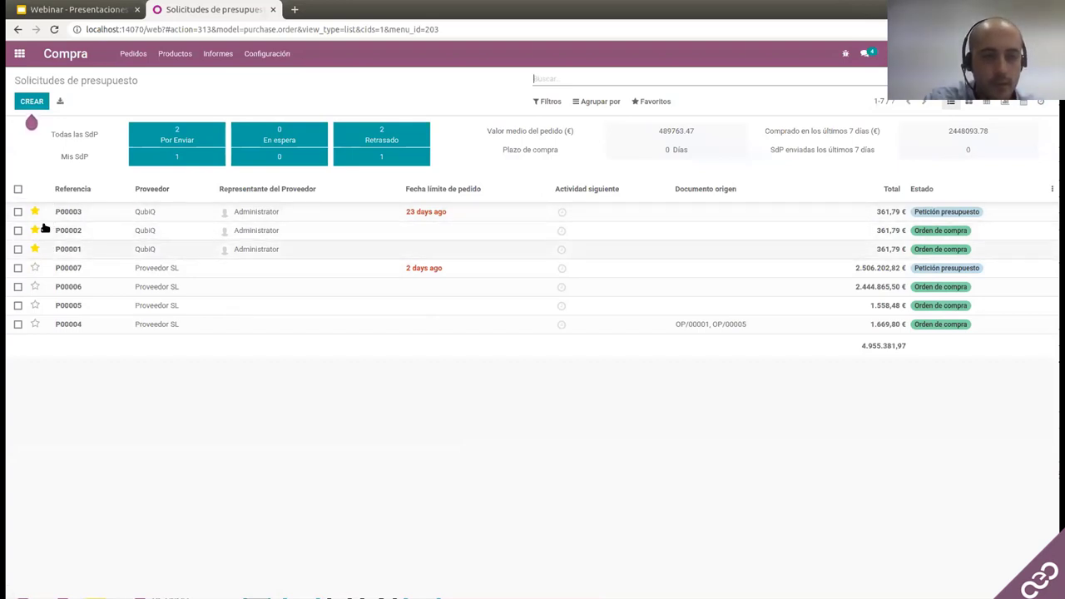
click(34, 268)
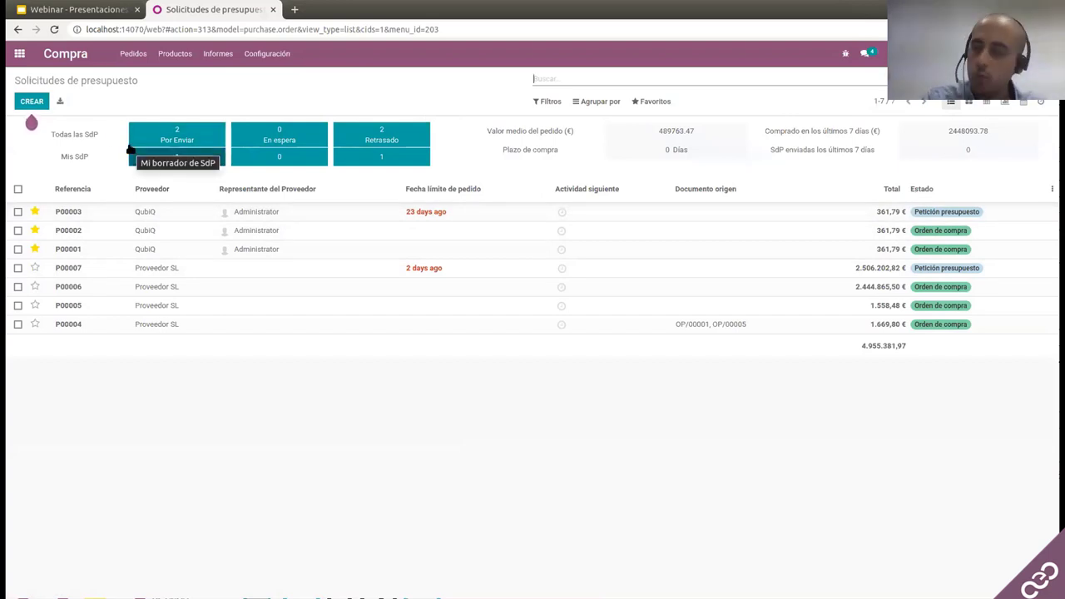
- Use the purchase dashboard to list only your own requests for quotation still to be sent (Mis SdP, Por Enviar)
double_click(83, 158)
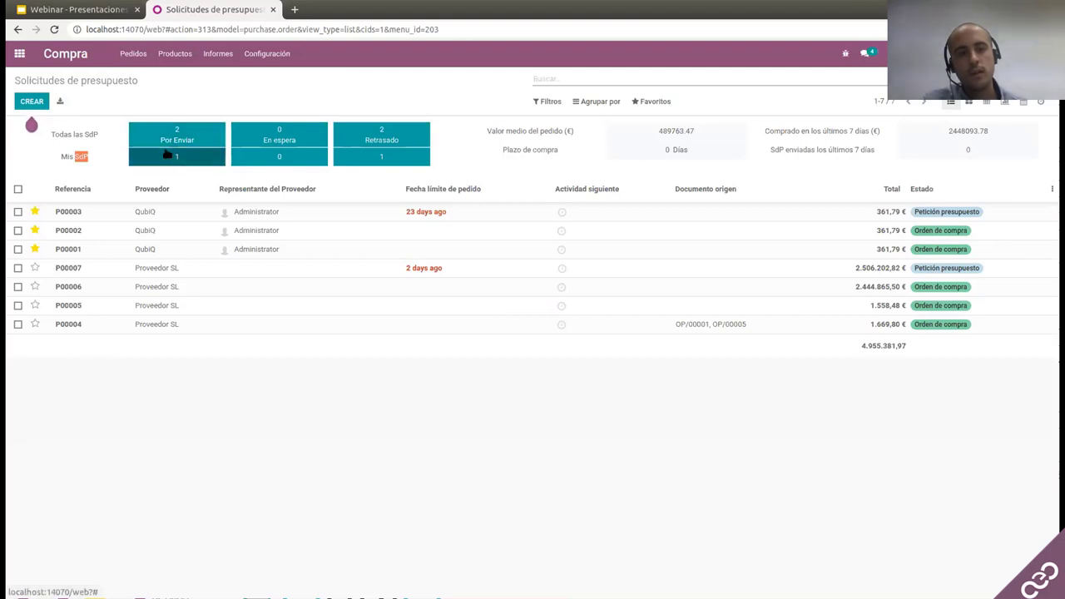
click(121, 157)
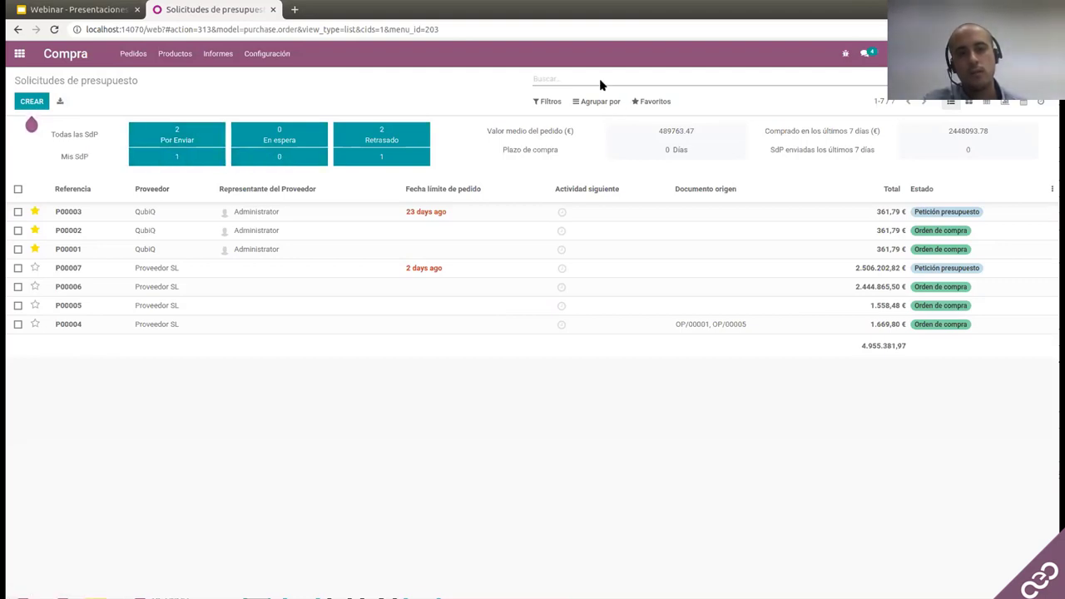
click(186, 159)
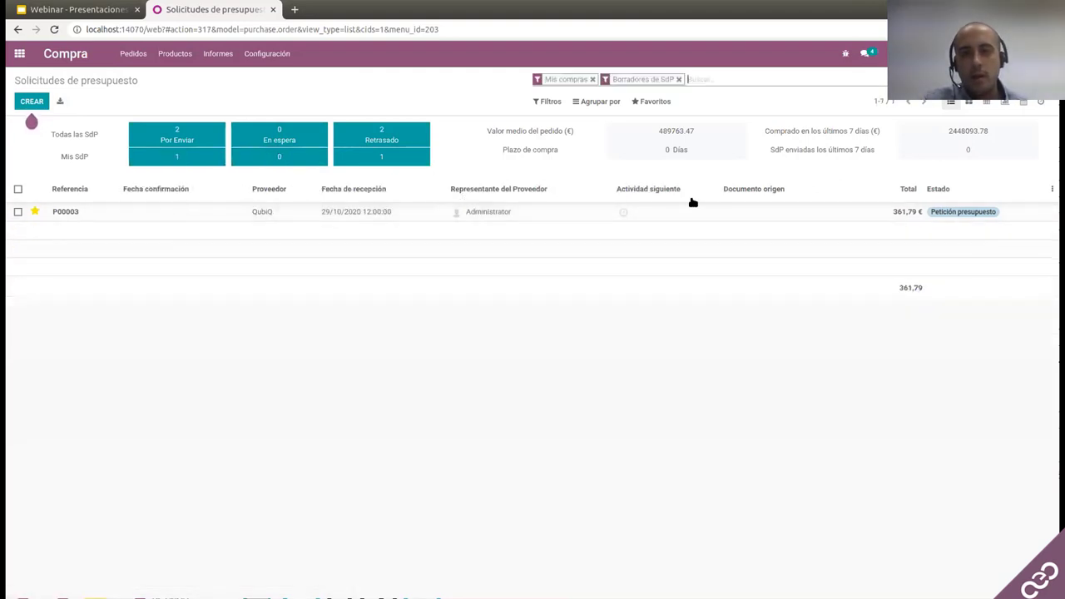
- Examine the average order value (Valor medio del pedido) and purchase lead time (Plazo de compra) on the dashboard
drag(487, 131, 580, 131)
click(580, 131)
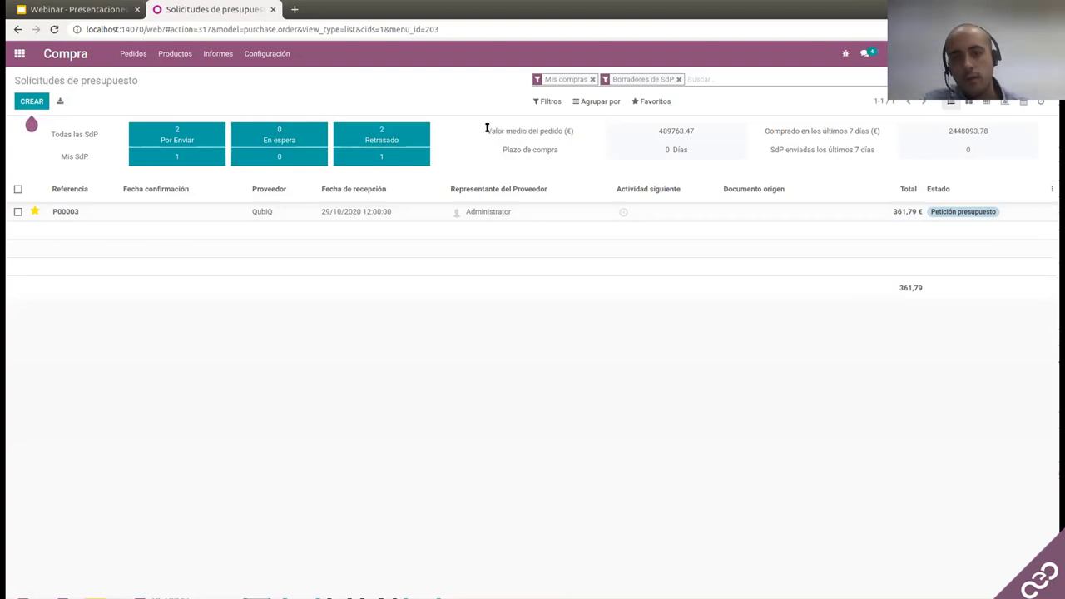
drag(488, 131, 581, 130)
click(582, 132)
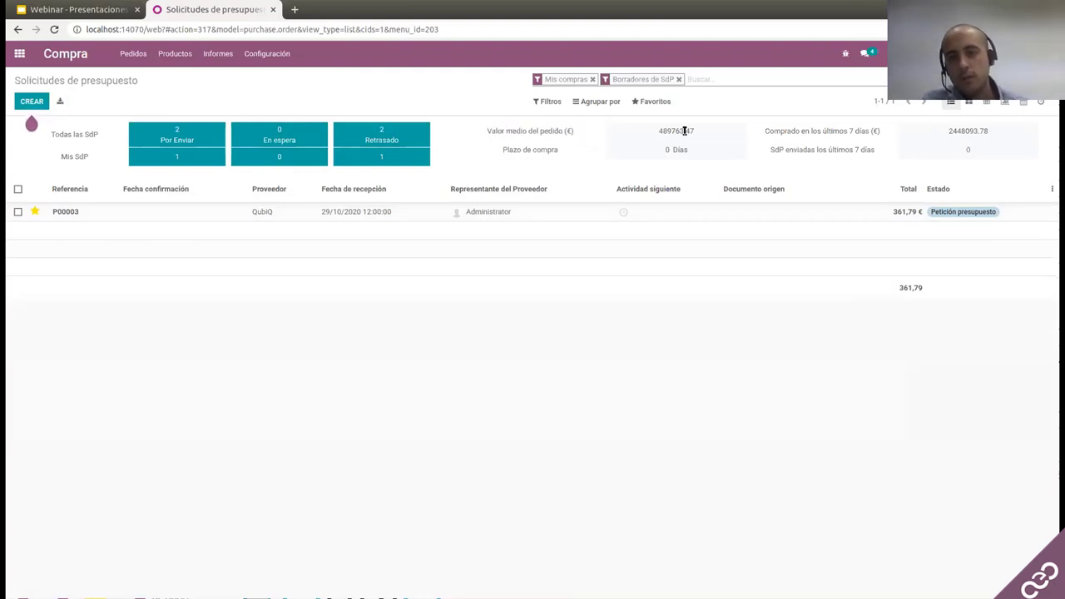
drag(659, 130, 716, 129)
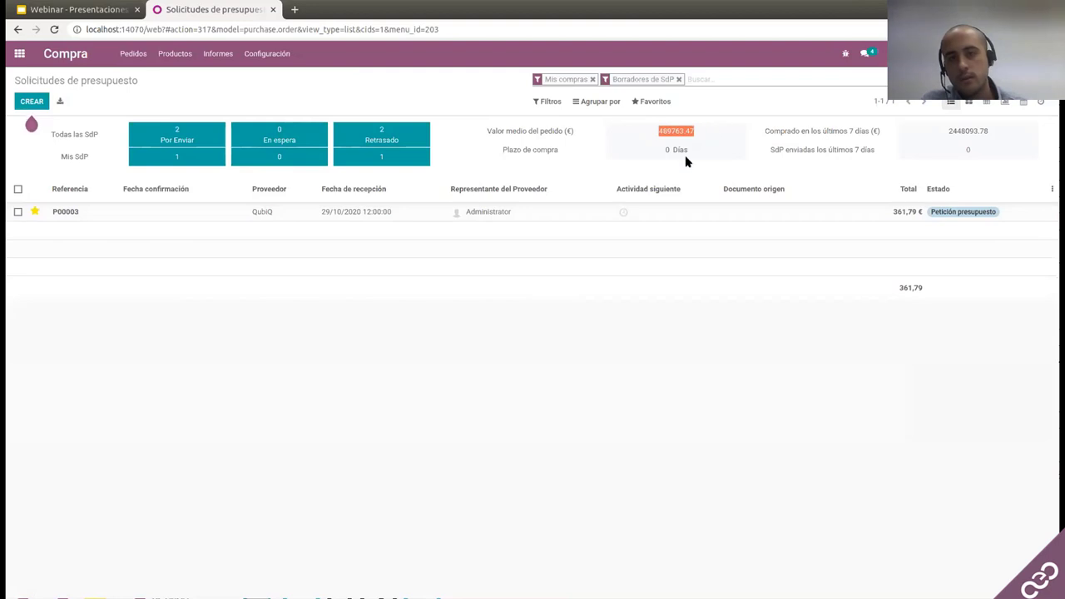
click(649, 147)
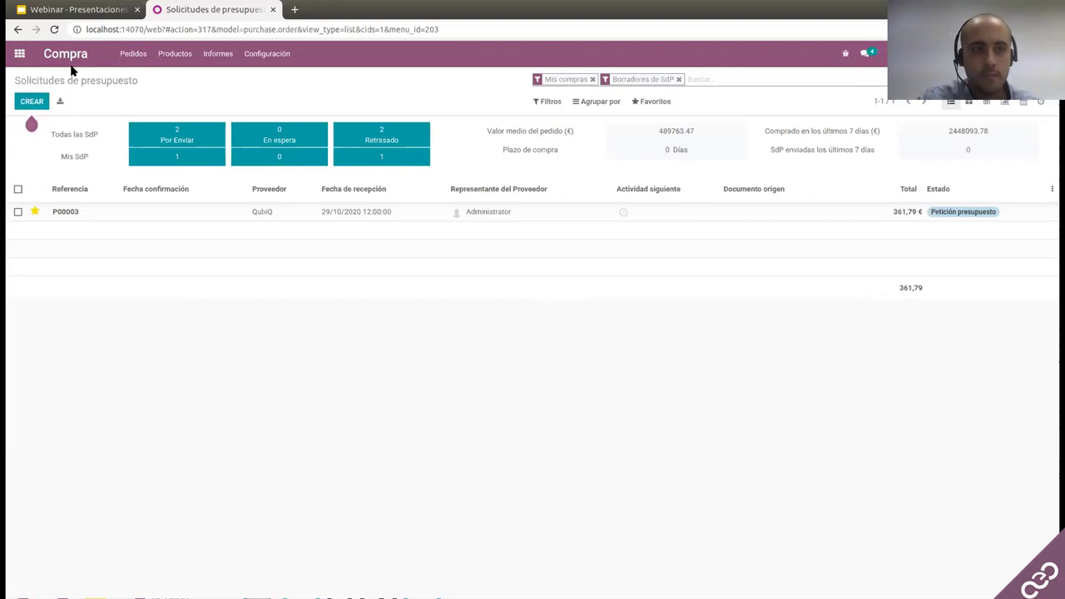
- Open the quotations in Ventas, send the chat message "Hola" to the salesperson of the 18/11/2020 quotation and close the chat
click(19, 55)
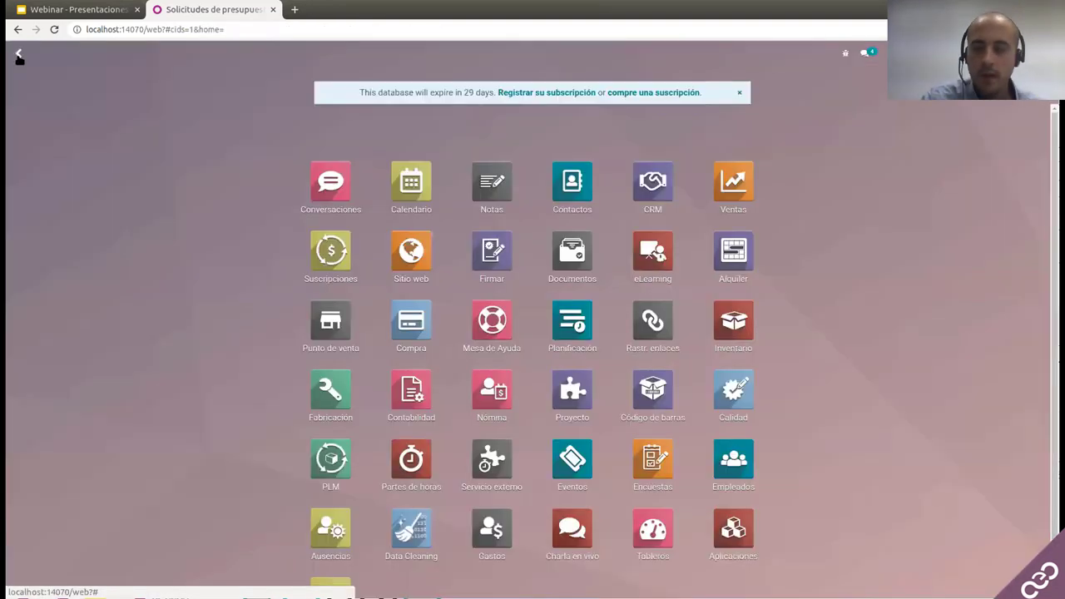
click(733, 180)
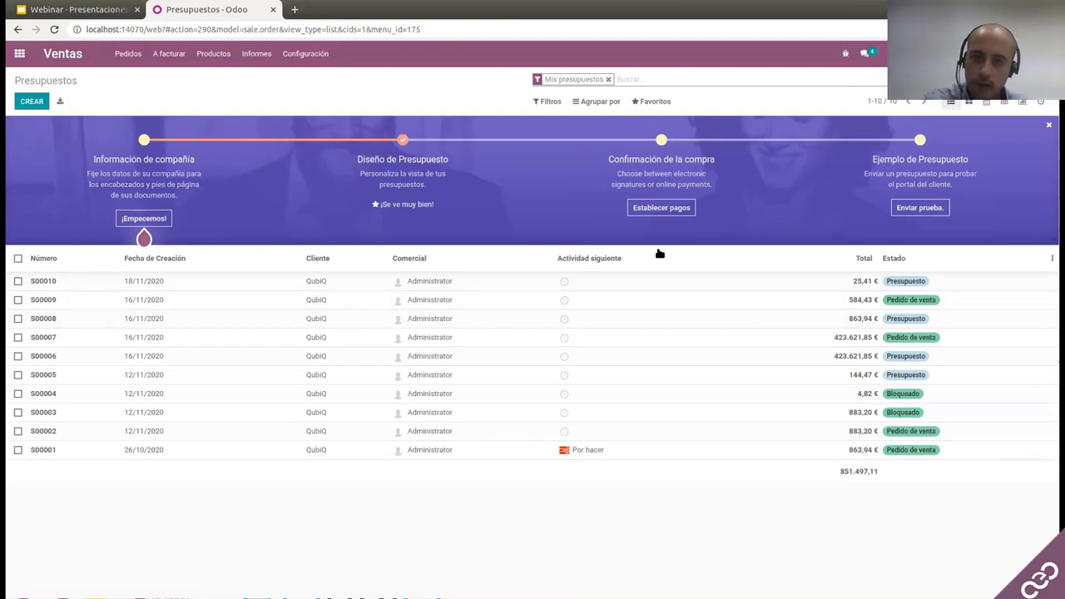
click(398, 281)
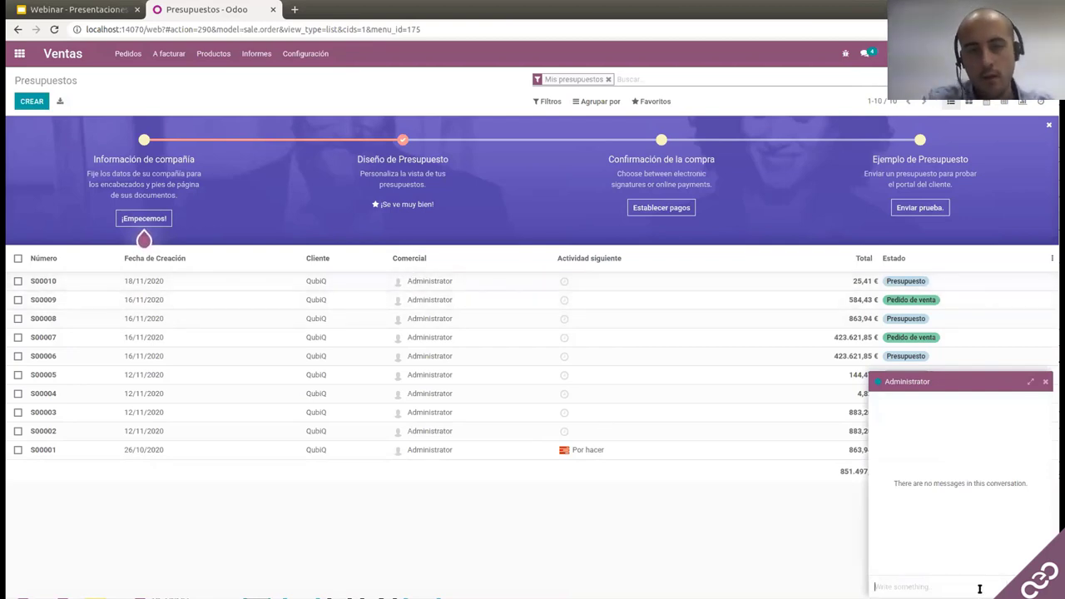
click(1045, 381)
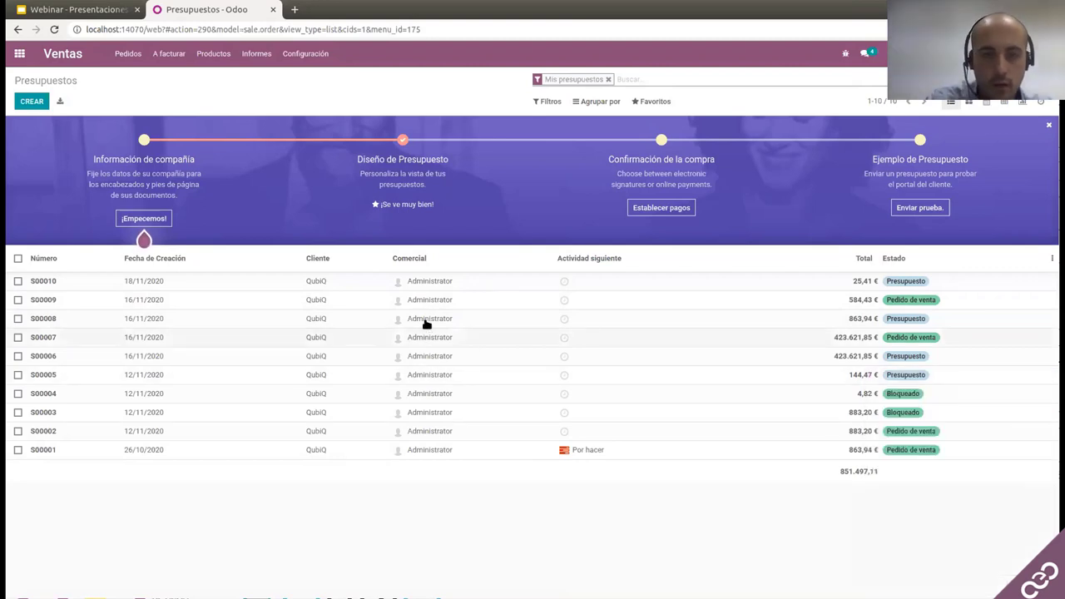
click(398, 282)
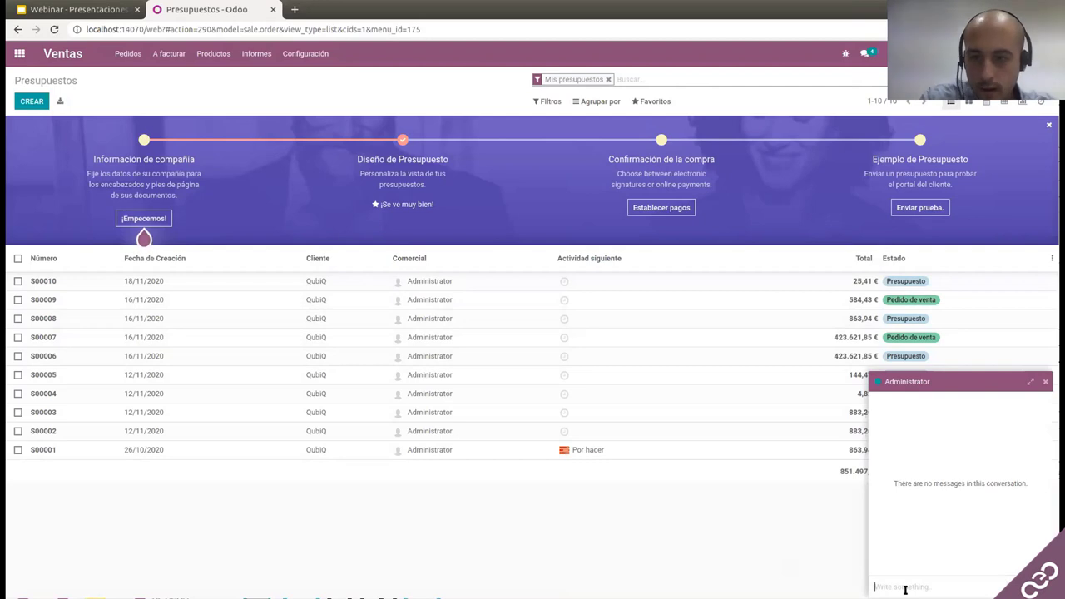
text(Ho)
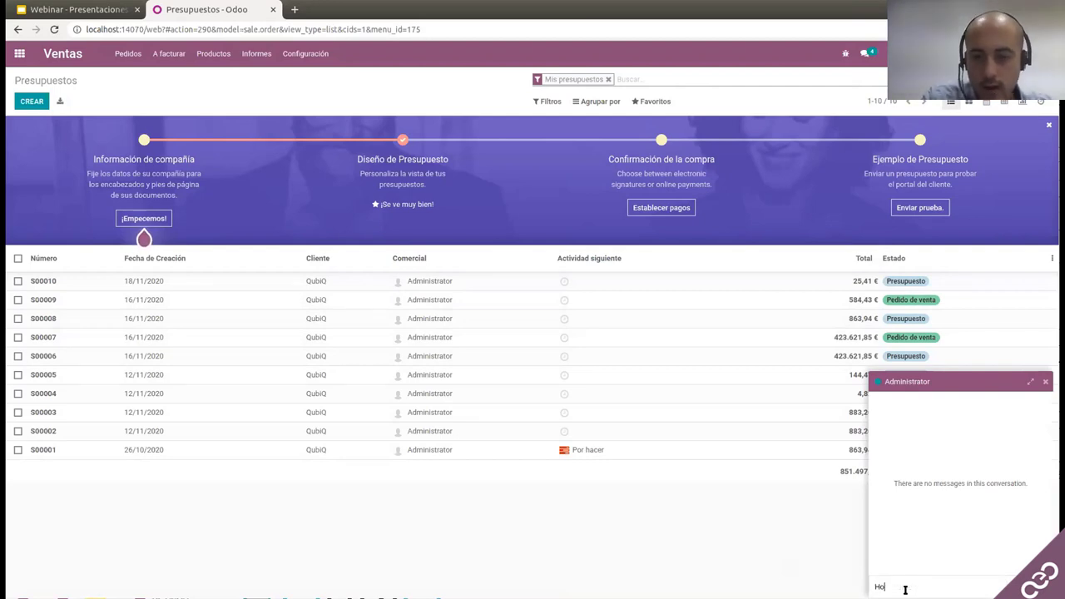
key(Return)
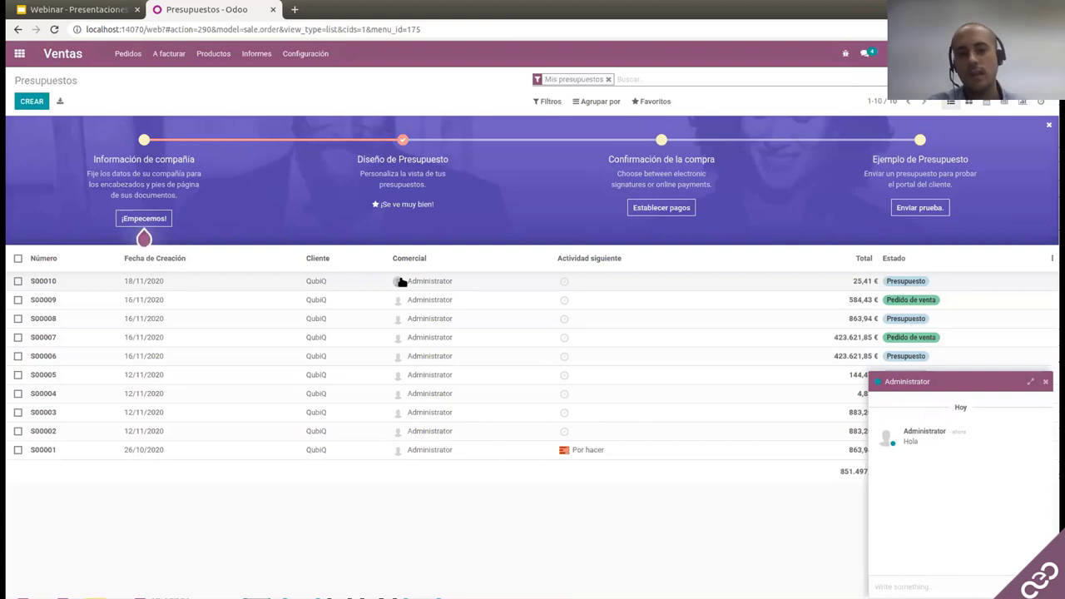
click(1046, 381)
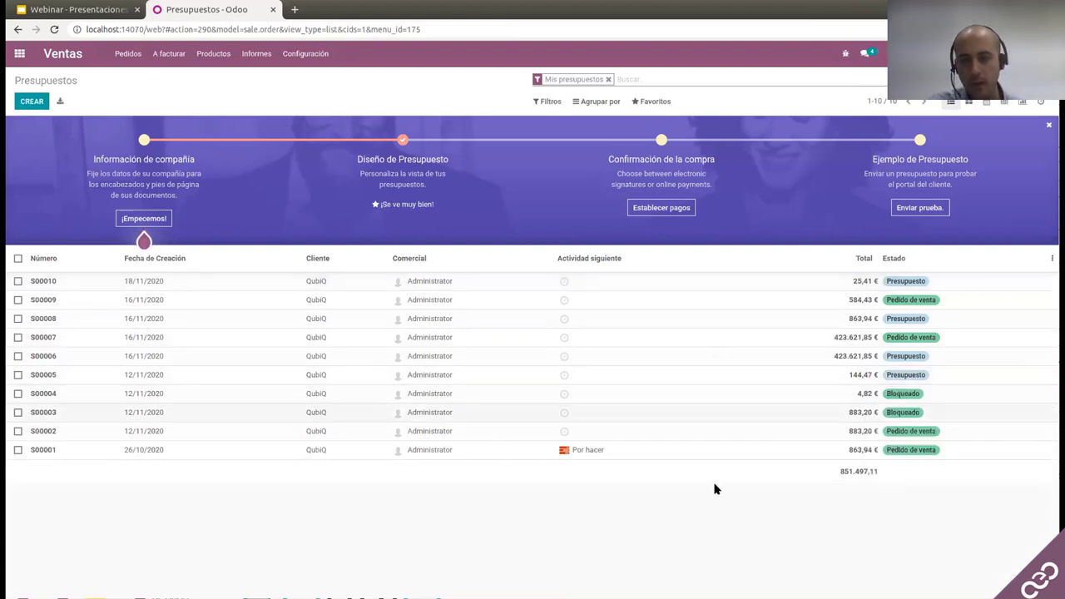
- Mark the overdue Por hacer activity of the 26/10/2020 sales order as done from the quotations list
click(565, 452)
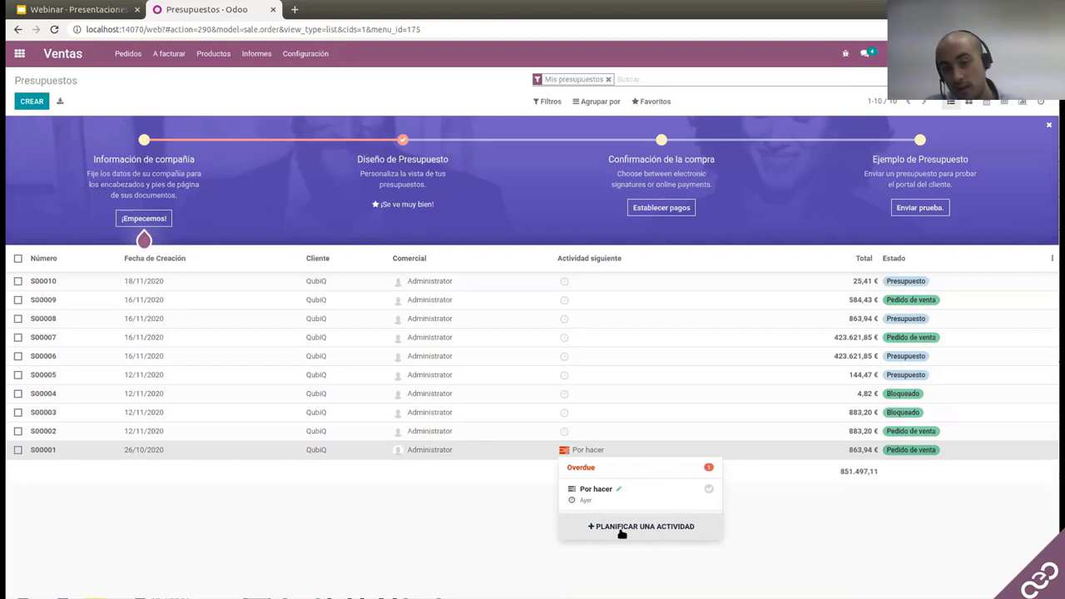
click(710, 490)
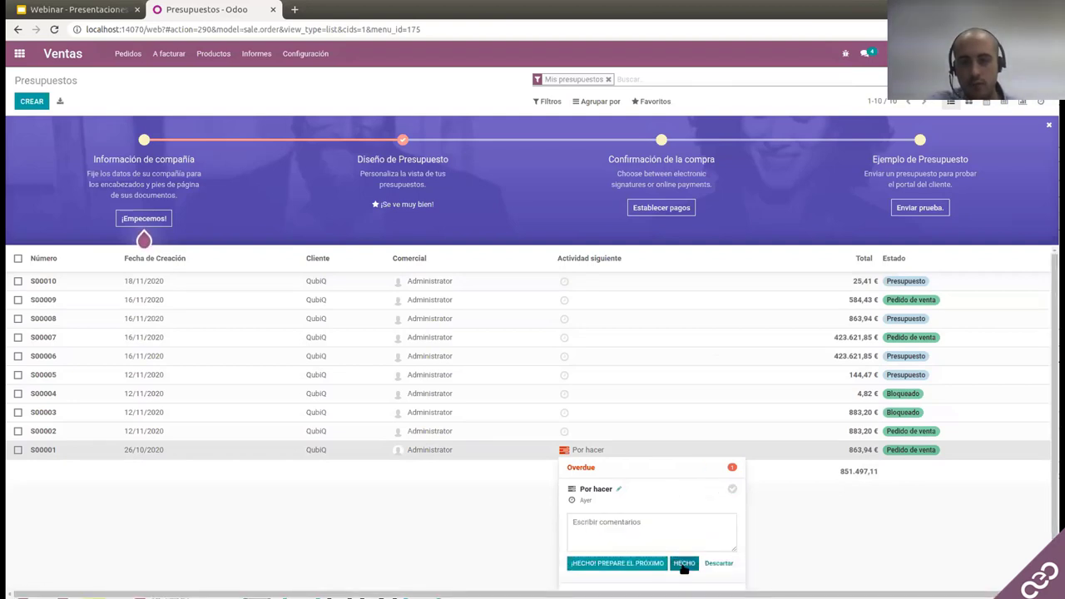
click(683, 563)
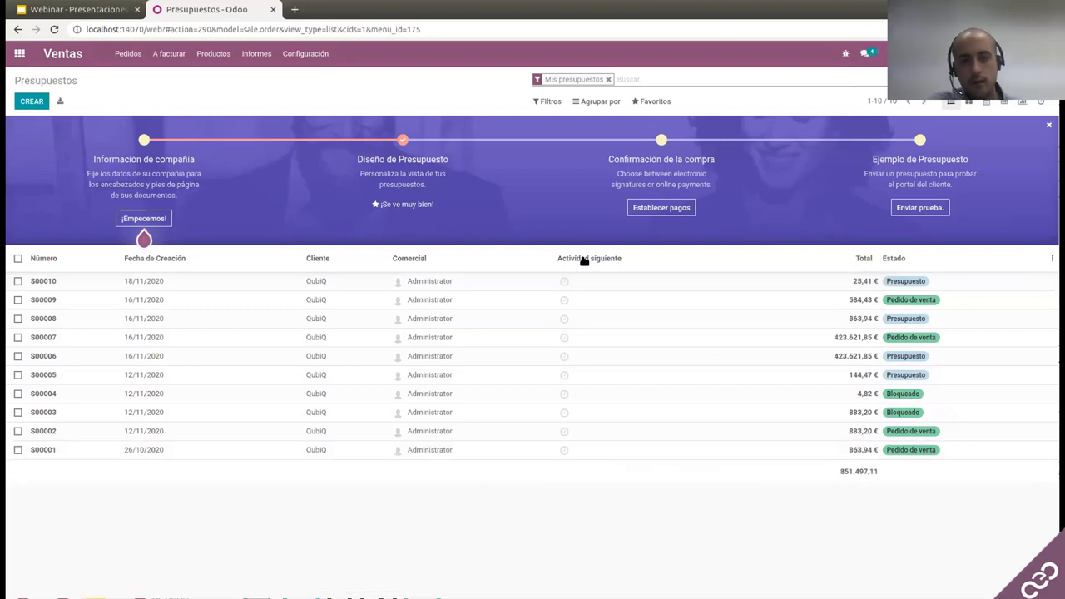
- View the activity scheduling form for the 18/11/2020 quotation and close it without scheduling anything
click(566, 284)
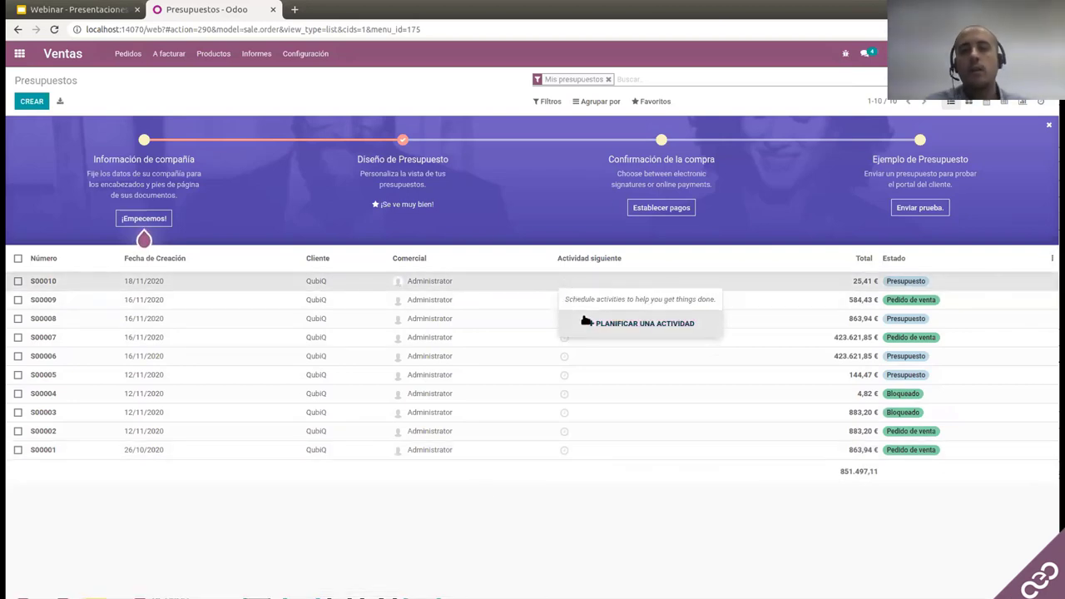
click(585, 322)
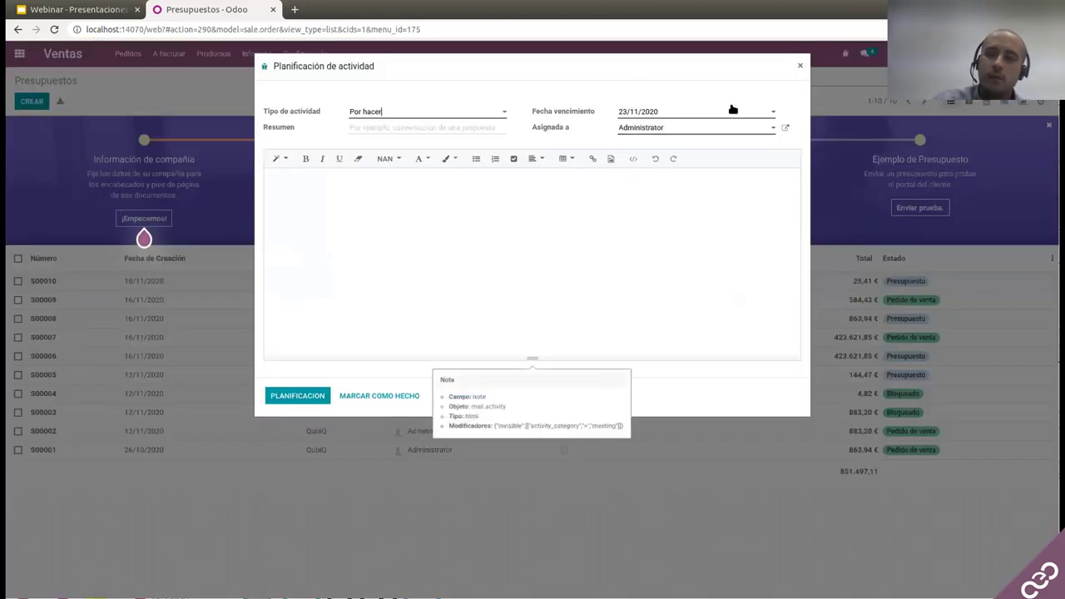
click(800, 66)
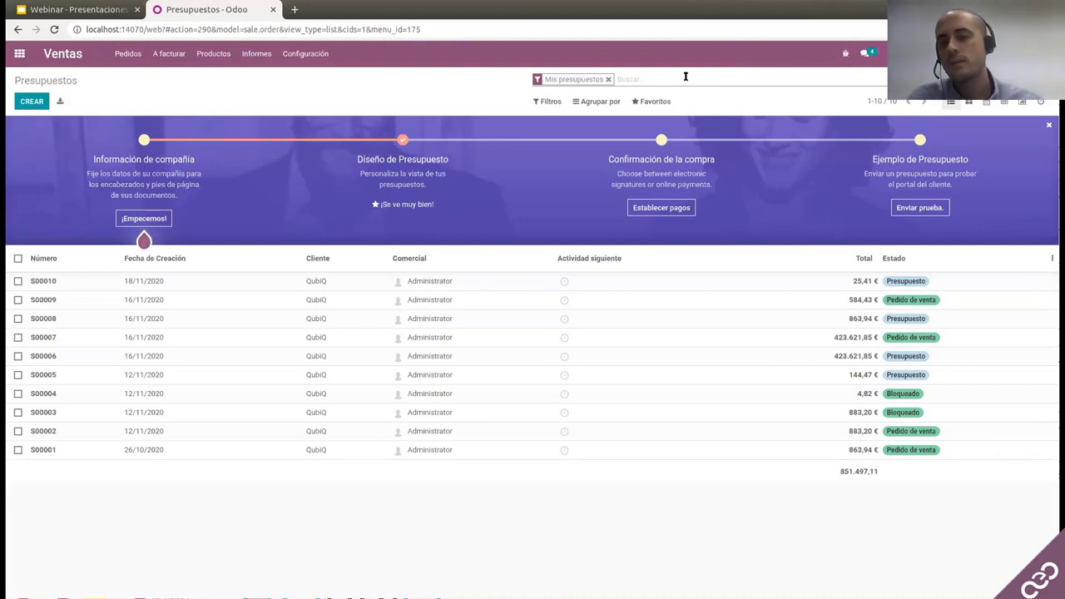
- Reopen Ventas, open the 26/10/2020 sales order and examine its margin amount and margin percentage
click(20, 54)
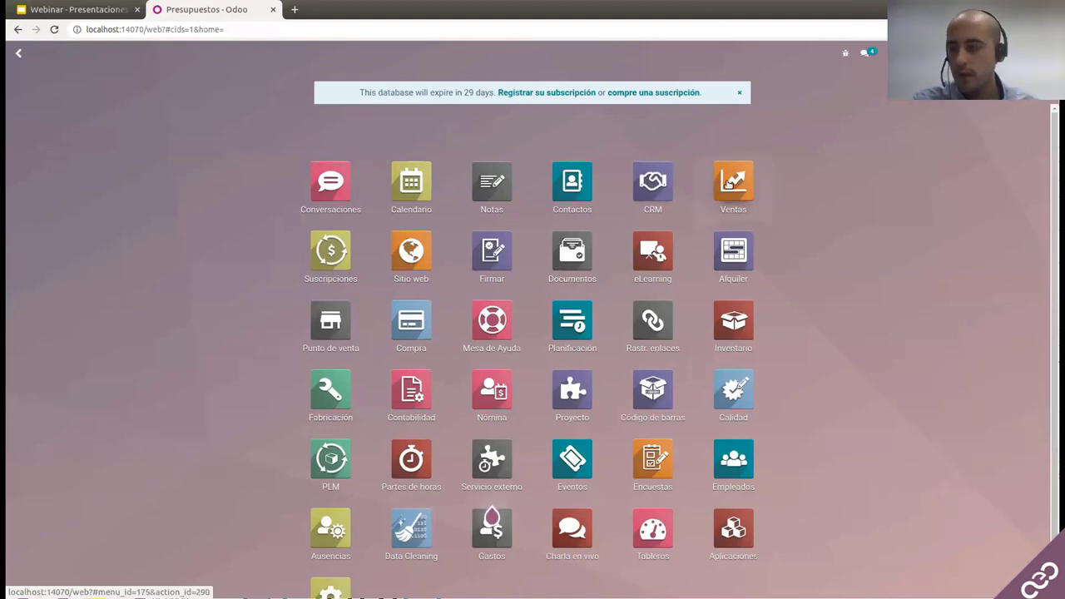
click(729, 185)
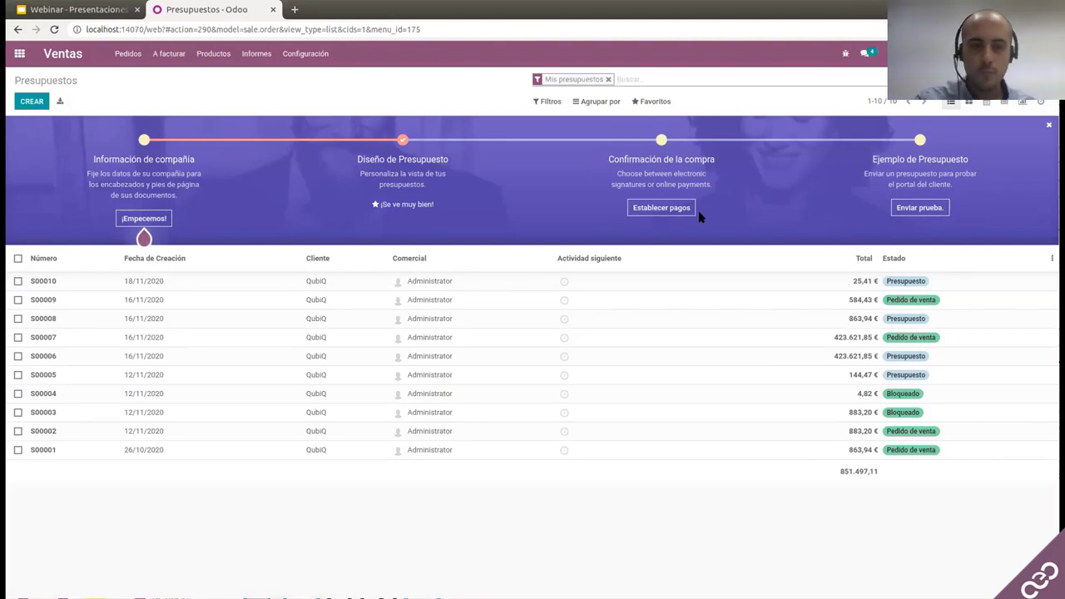
click(382, 445)
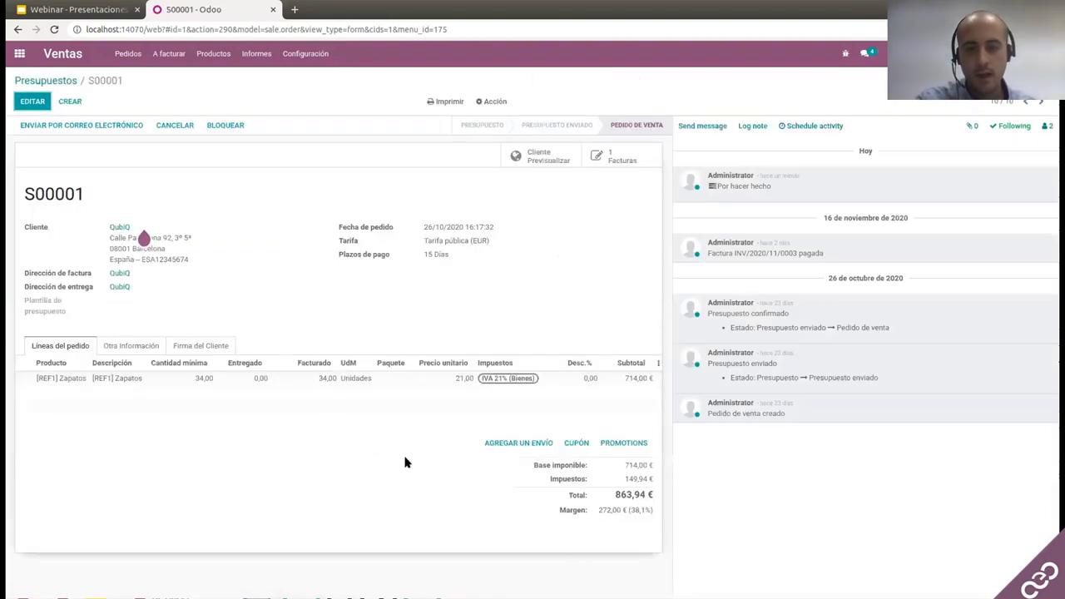
drag(599, 509, 621, 511)
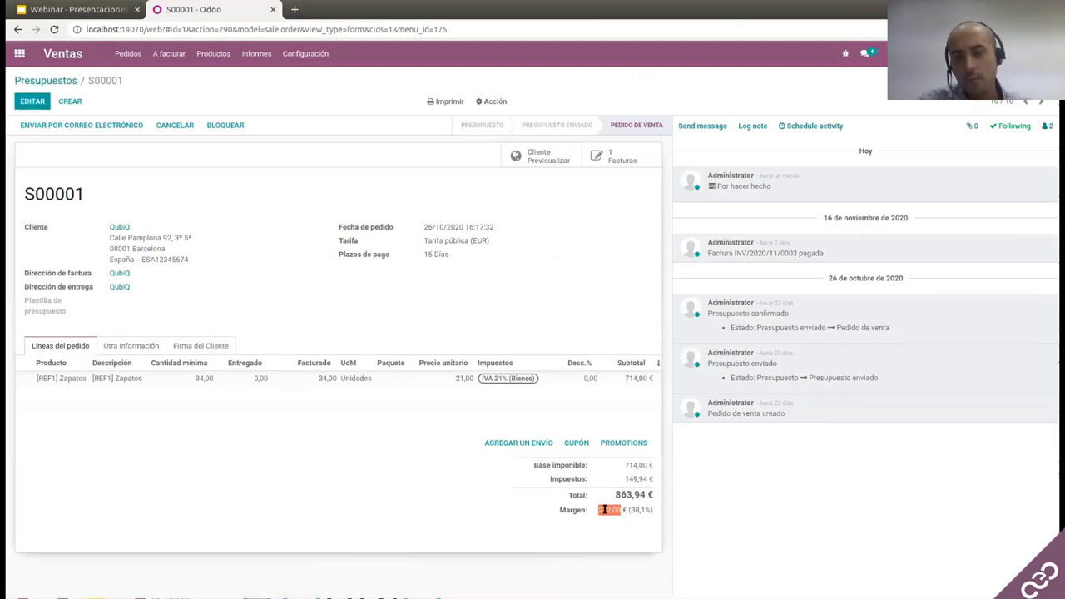
drag(627, 511, 653, 513)
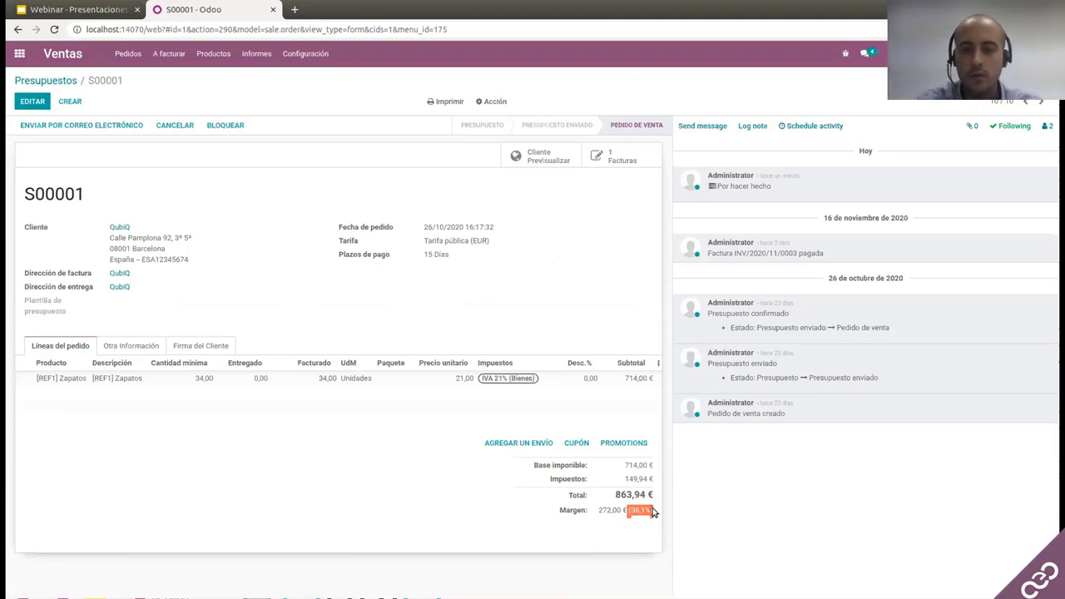
click(600, 532)
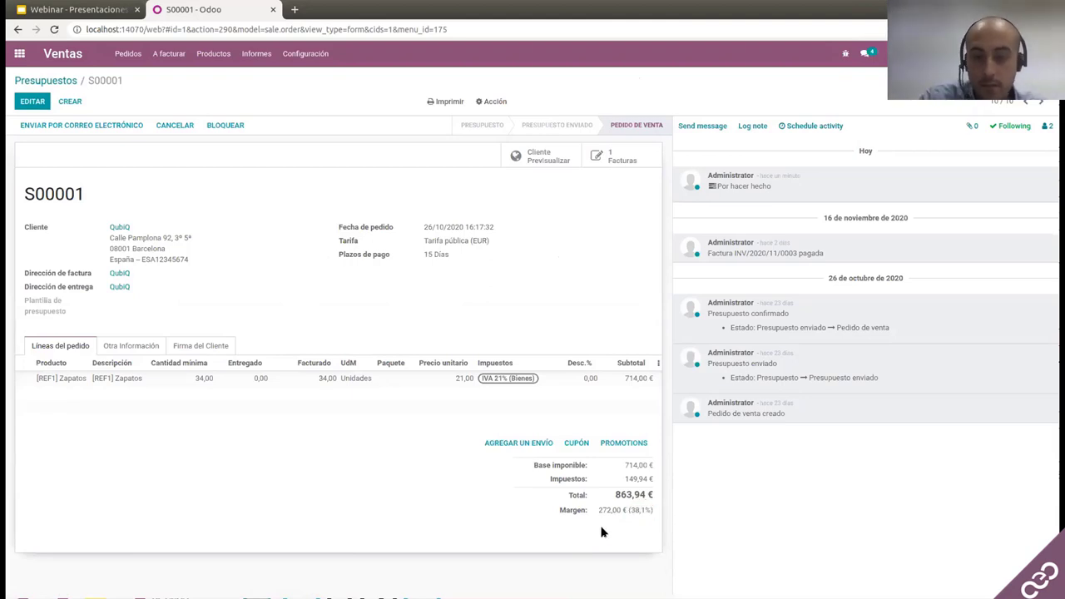
- Return to the quotations, view the Categorías of sales orders in the Ventas configuration and go back to the app overview
click(68, 82)
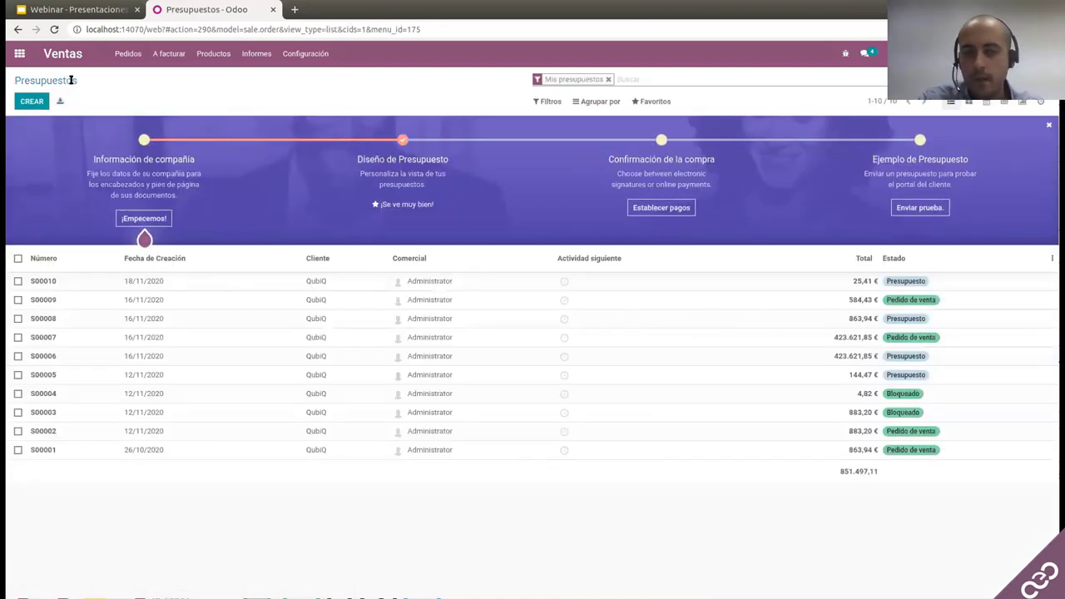
click(322, 54)
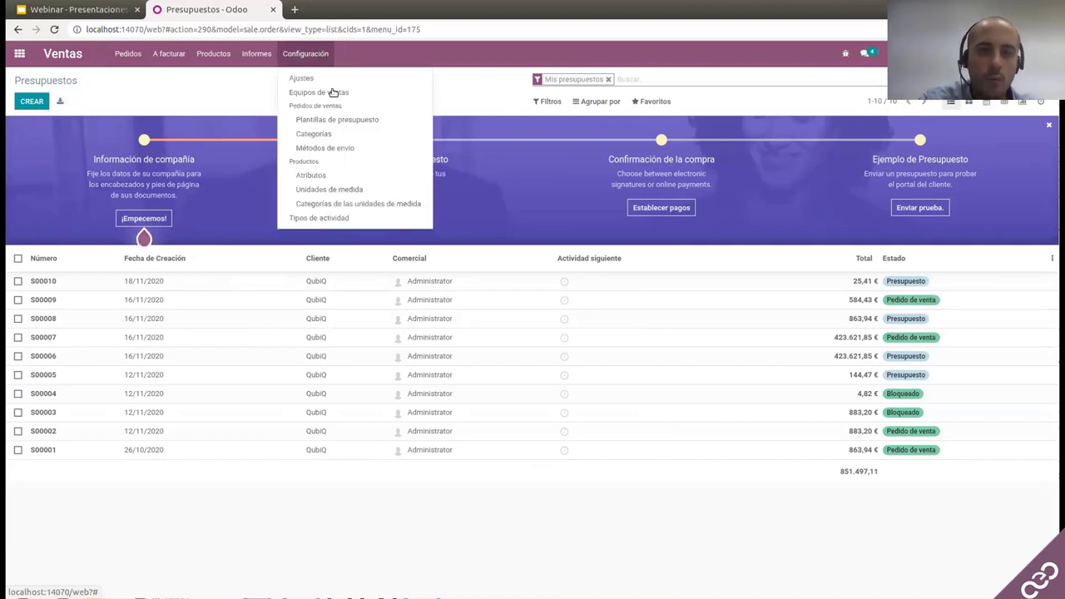
click(340, 132)
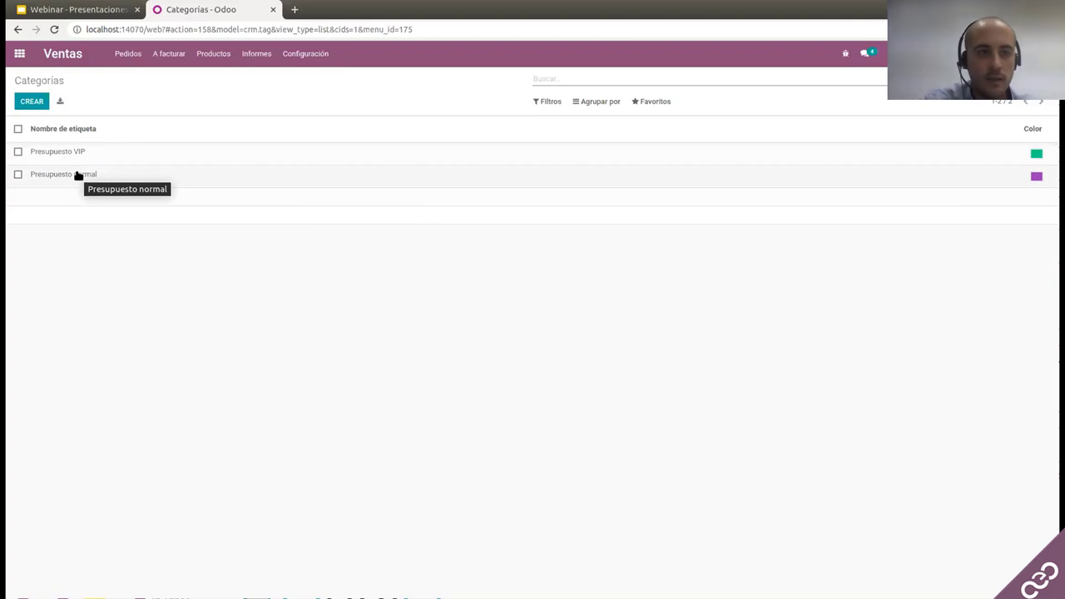
click(17, 56)
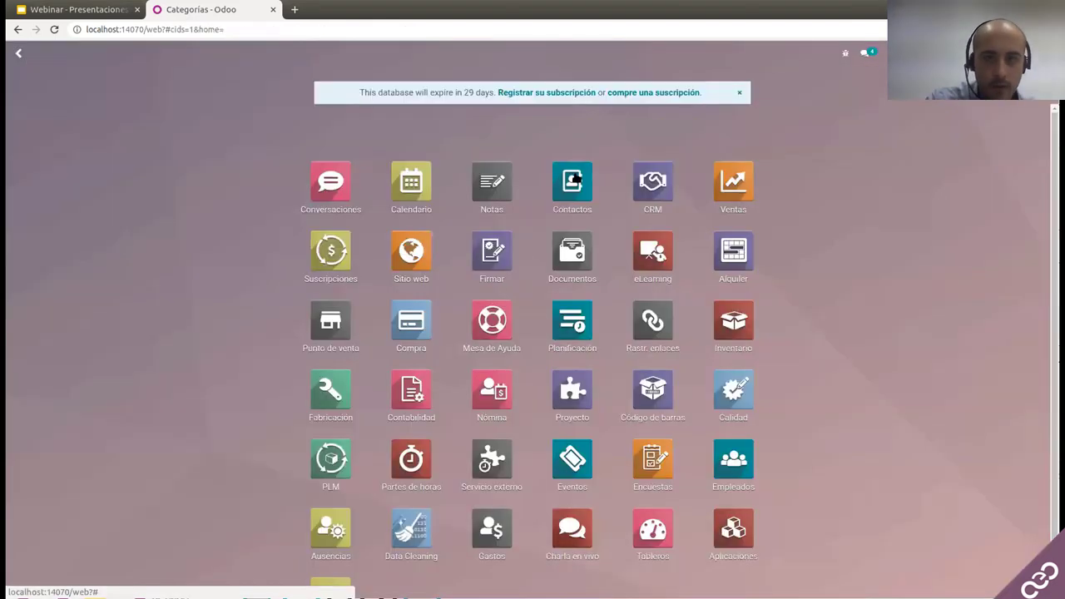
- Open QubiQ's opportunity in the CRM, view its recurring revenue fields in edit mode, save it unchanged and return to the app overview
click(646, 184)
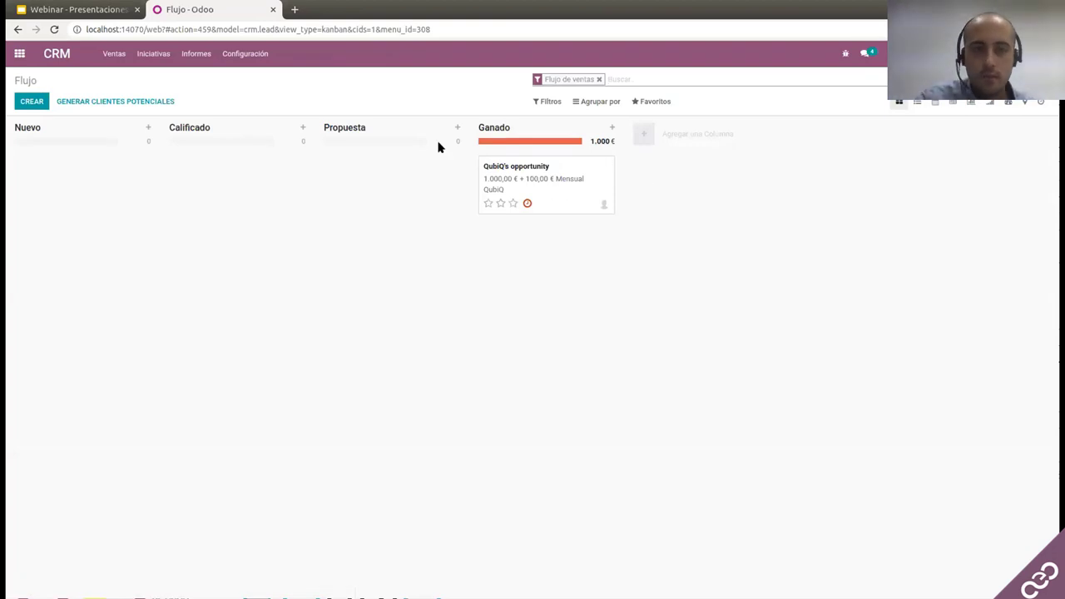
click(572, 202)
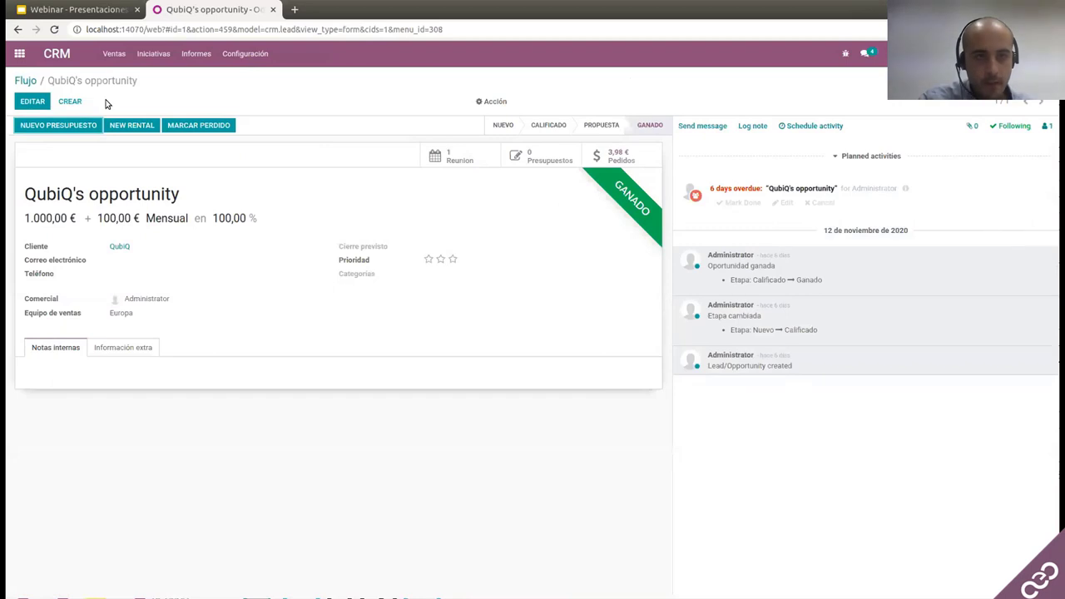
click(33, 101)
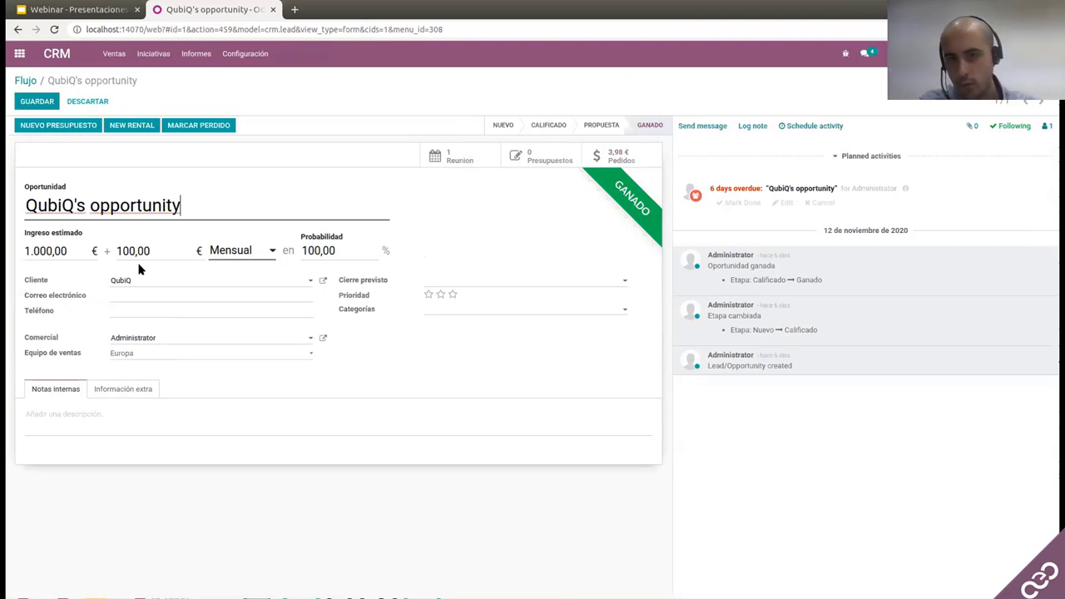
click(37, 100)
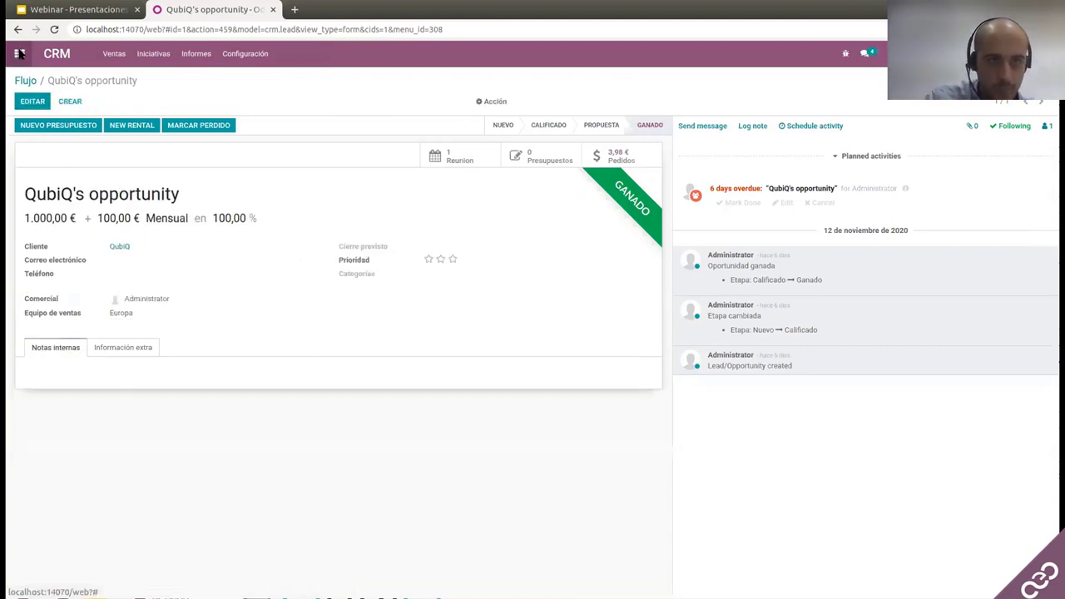
click(19, 53)
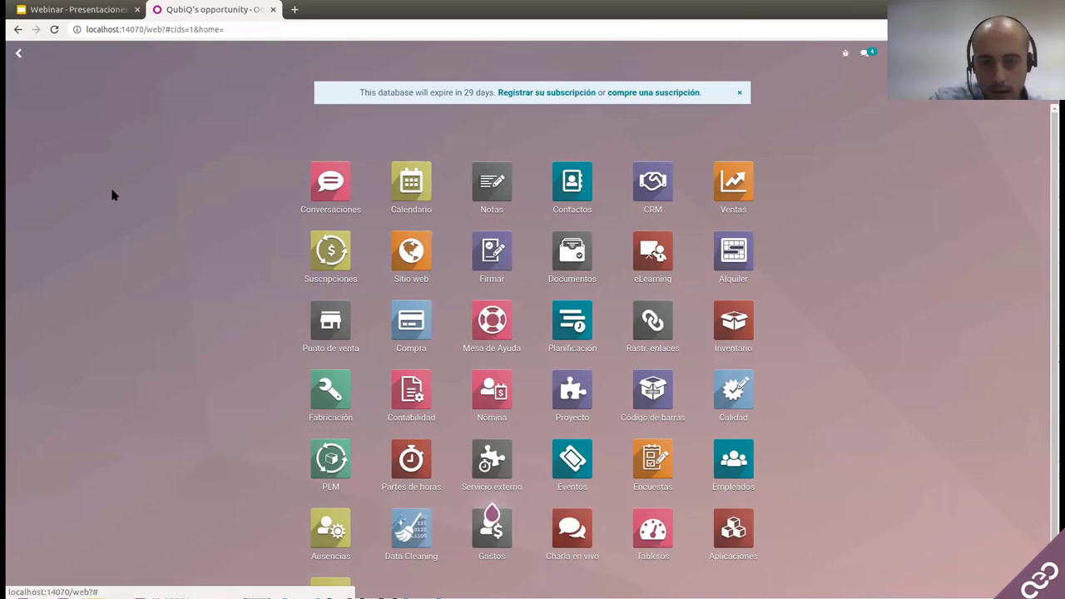
- Find the Gastos app, view the expenses to report and the Gastos settings with expense digitalization, and return to the app overview
text(gasto)
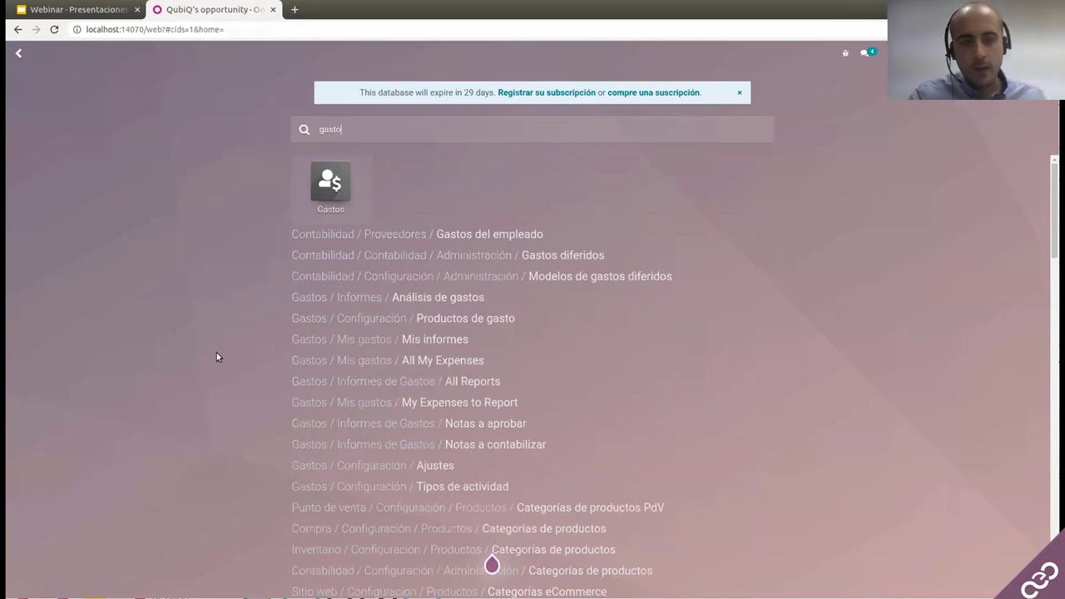
click(333, 181)
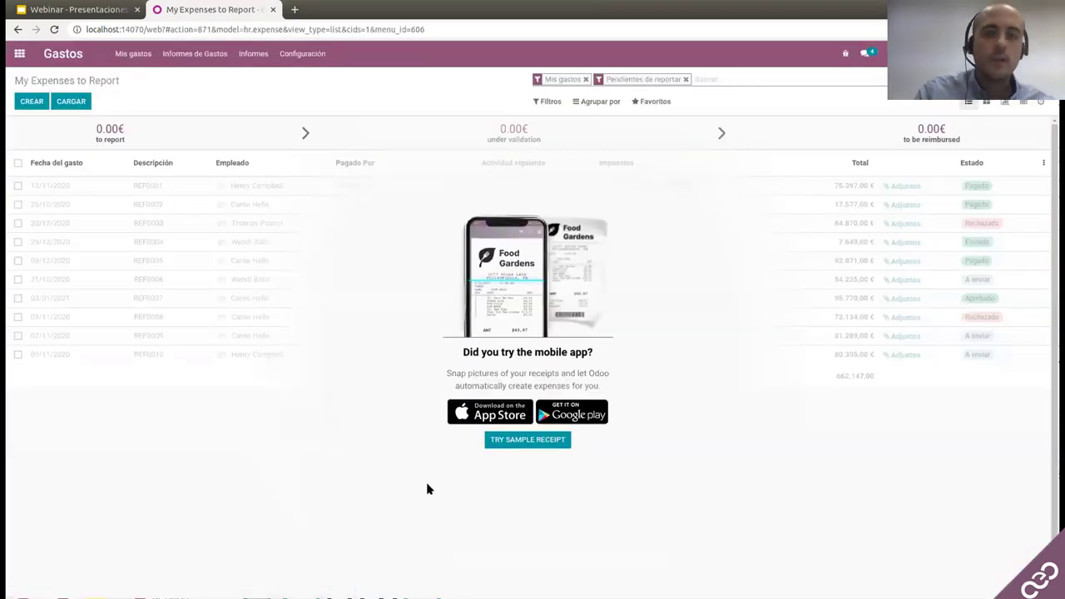
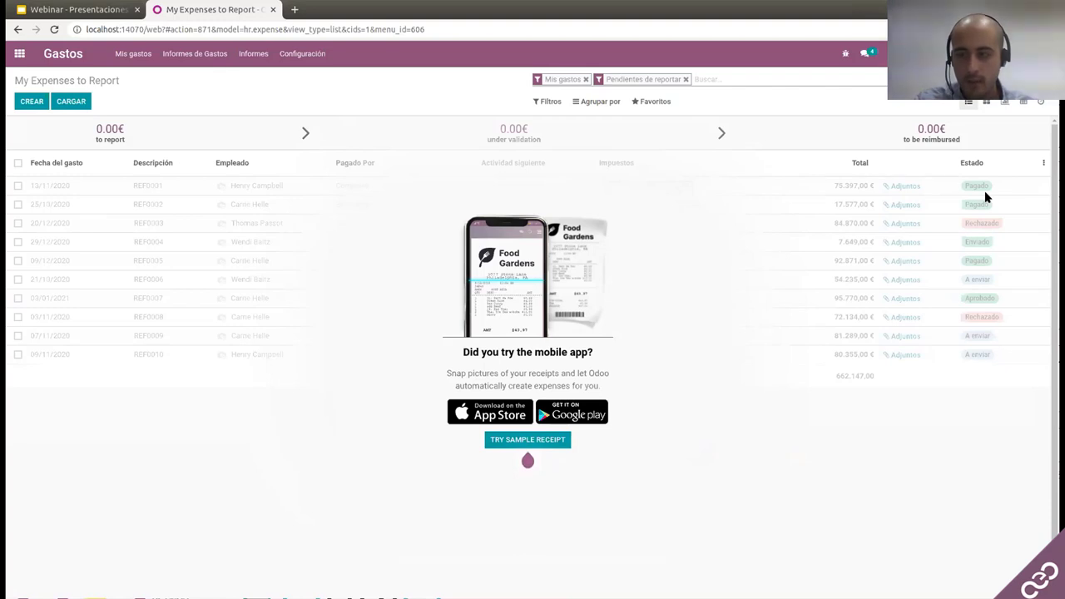
click(307, 55)
click(312, 75)
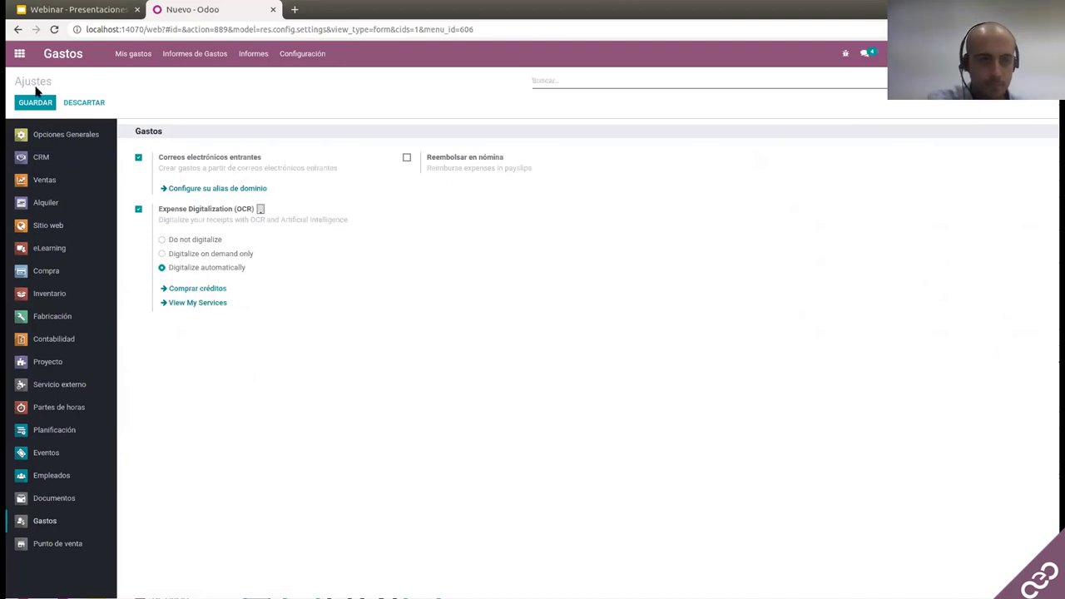
click(19, 53)
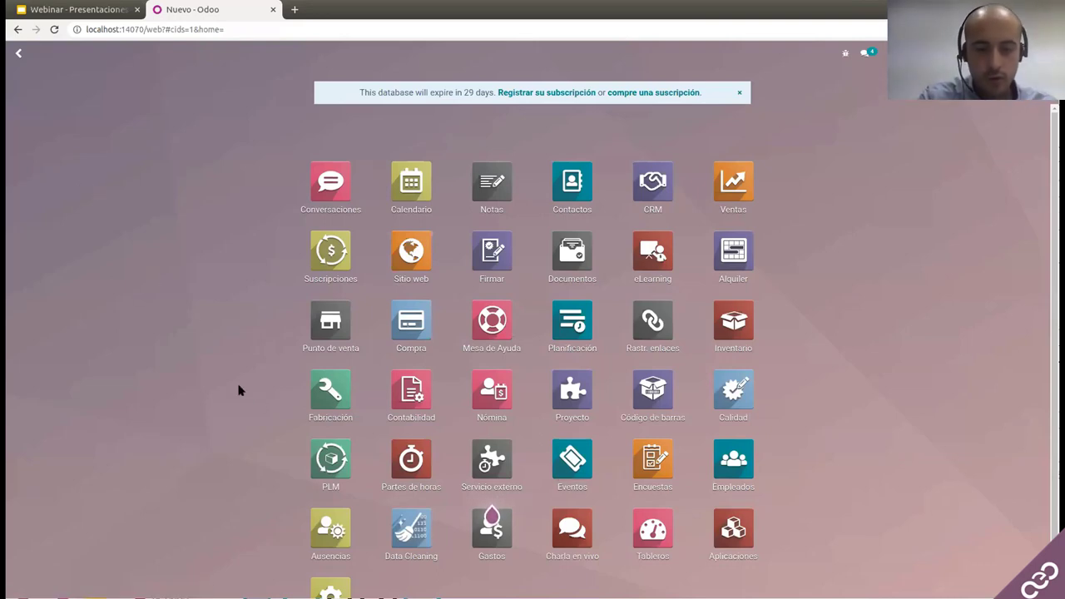
- Find the Proyecto app and open the Reunión task of the Interno project
text(proy)
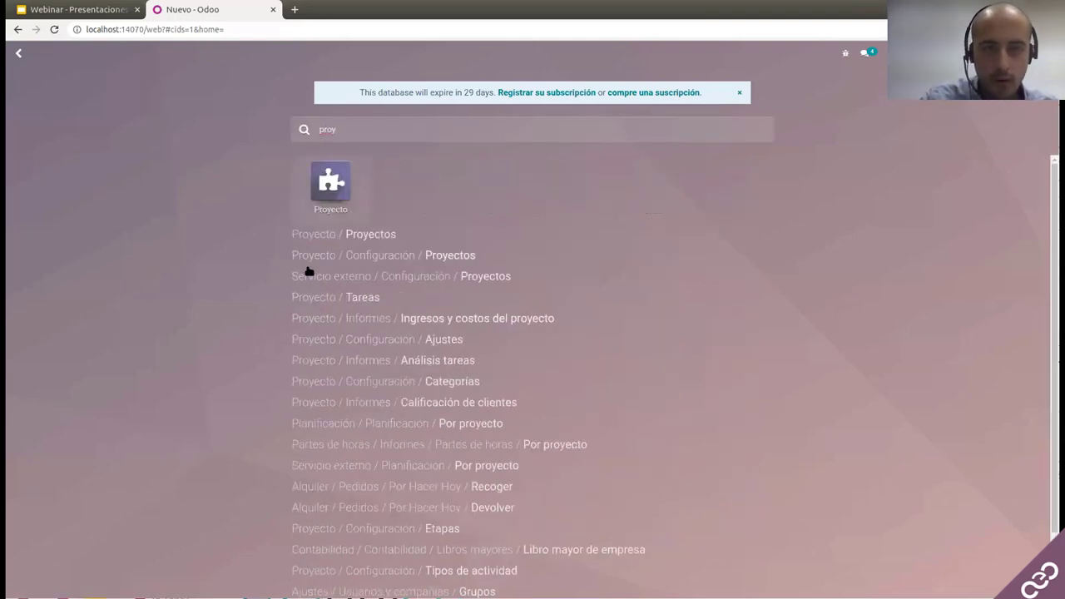
click(331, 208)
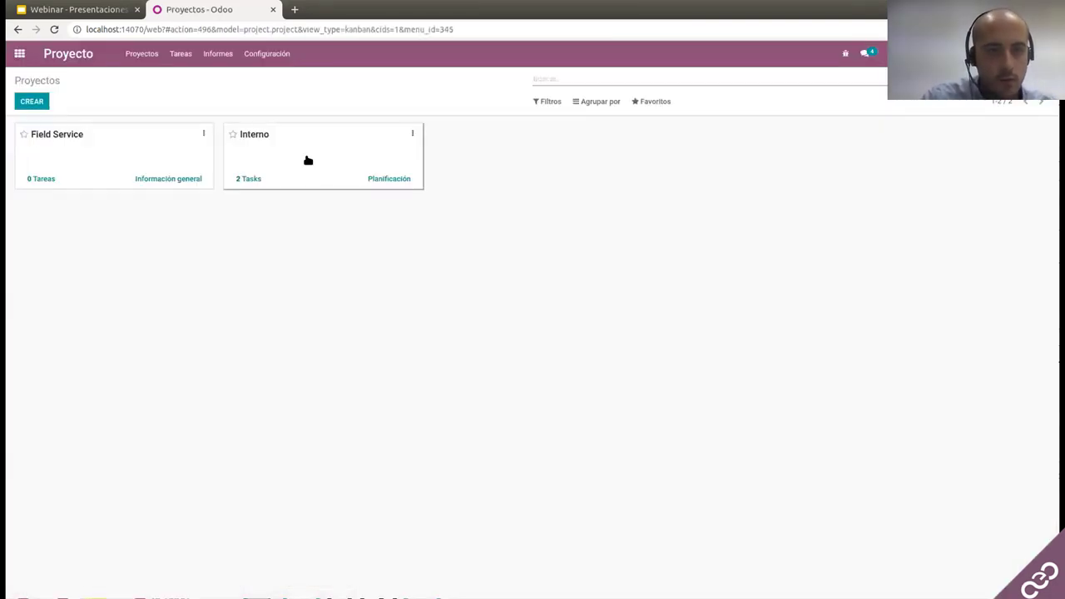
click(308, 160)
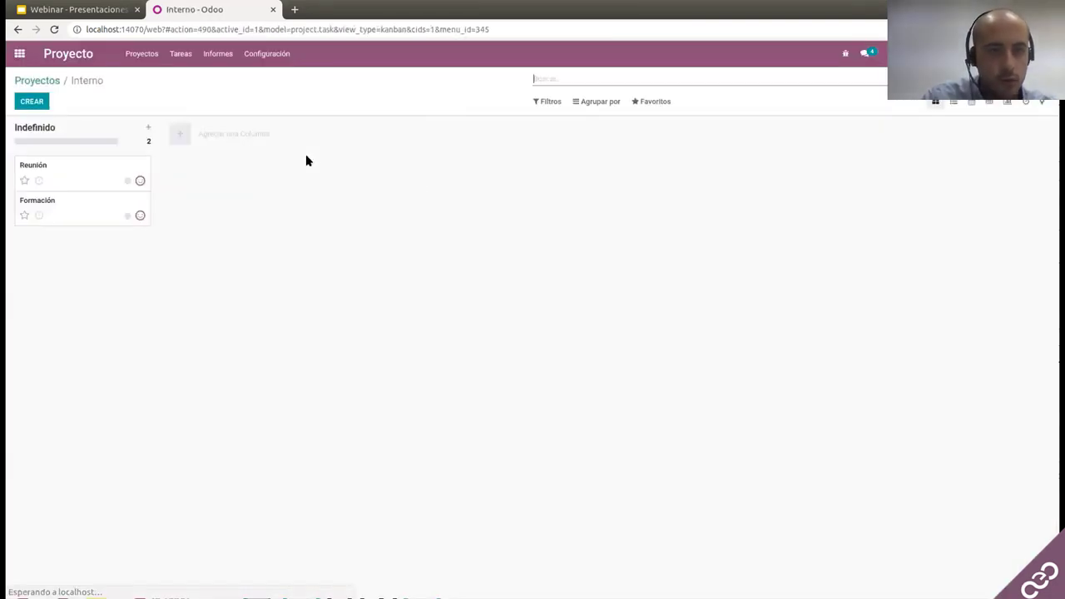
click(79, 174)
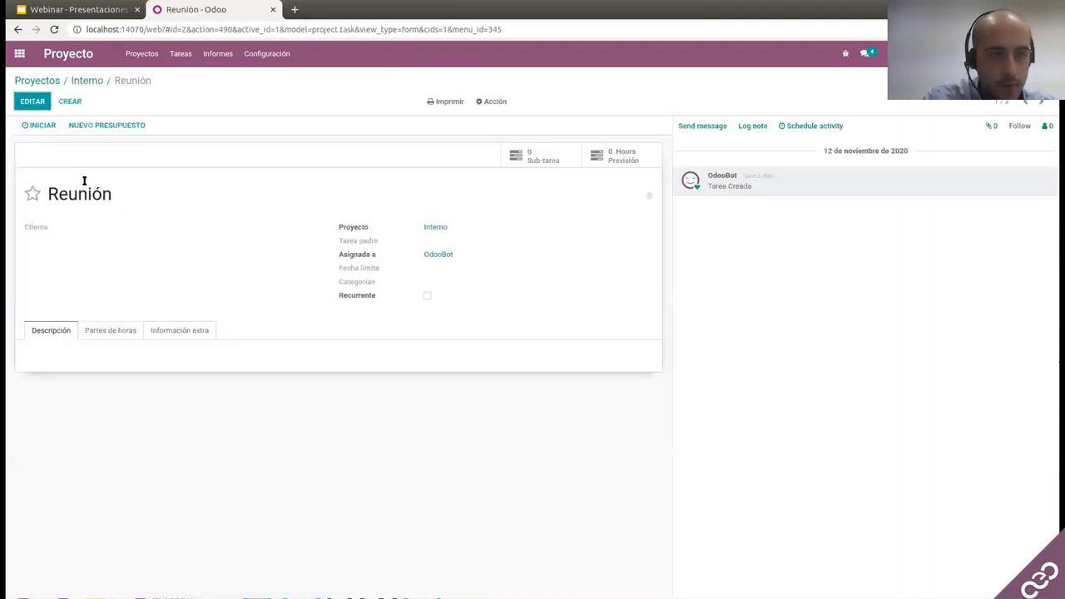
- Start the timer on the Reunión task, view its Partes de horas entries, pause the timer and return to the app overview
click(38, 126)
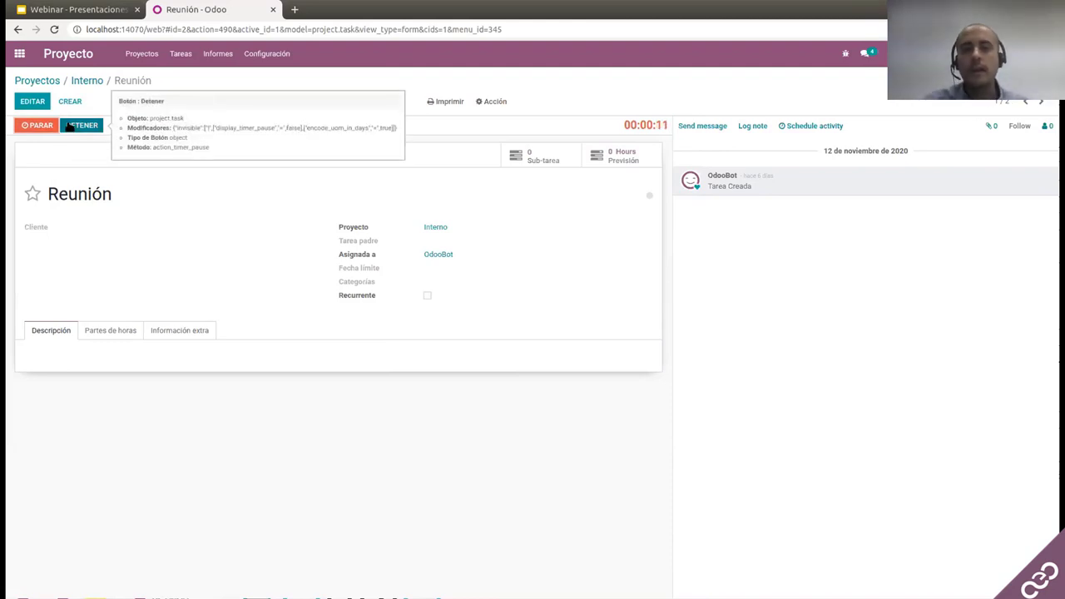
click(110, 330)
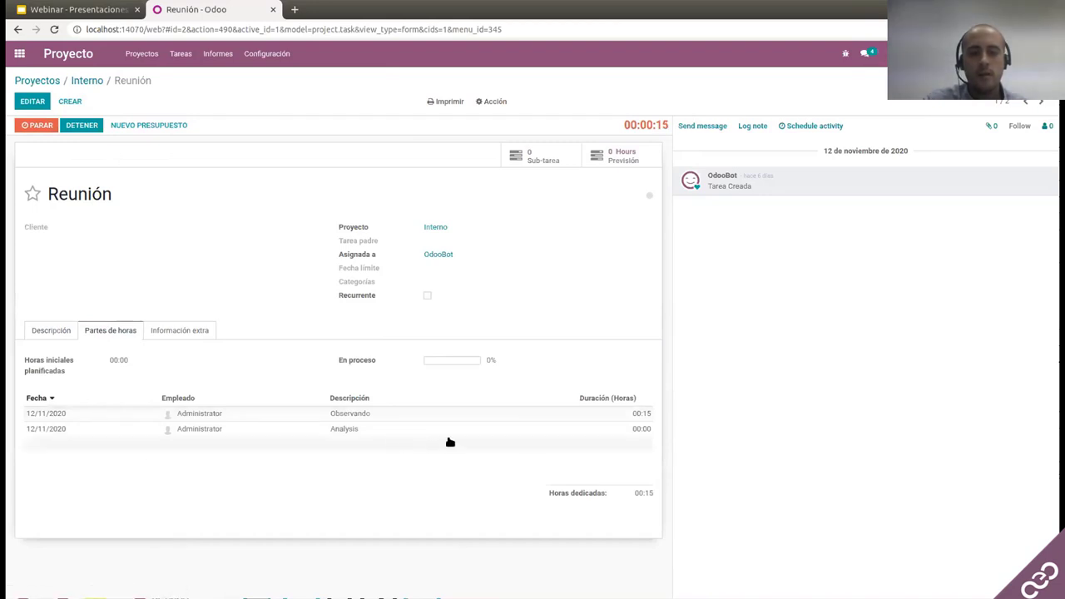
click(69, 128)
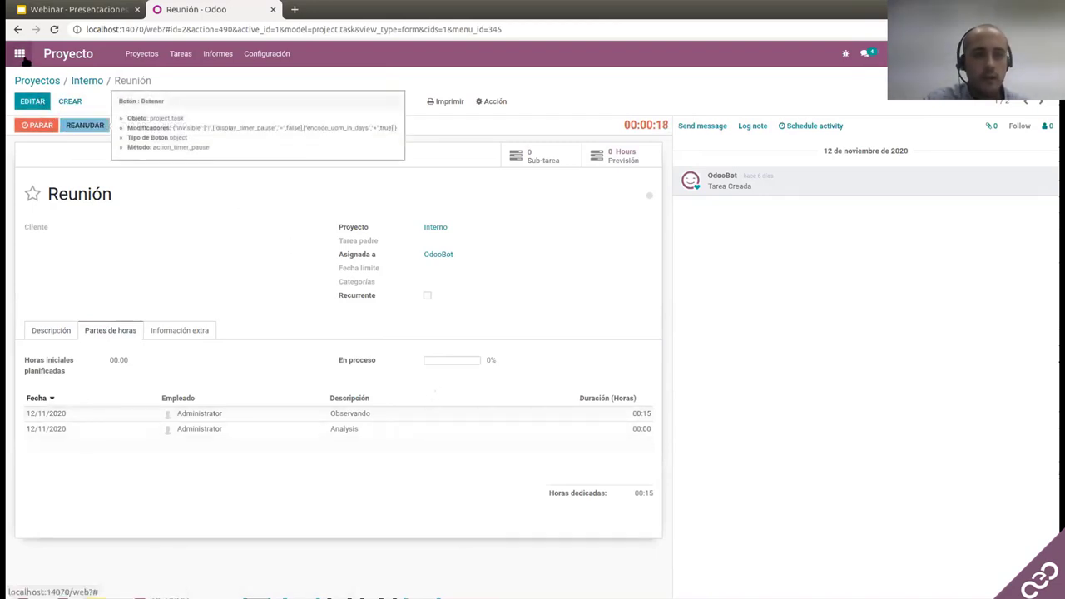
click(20, 55)
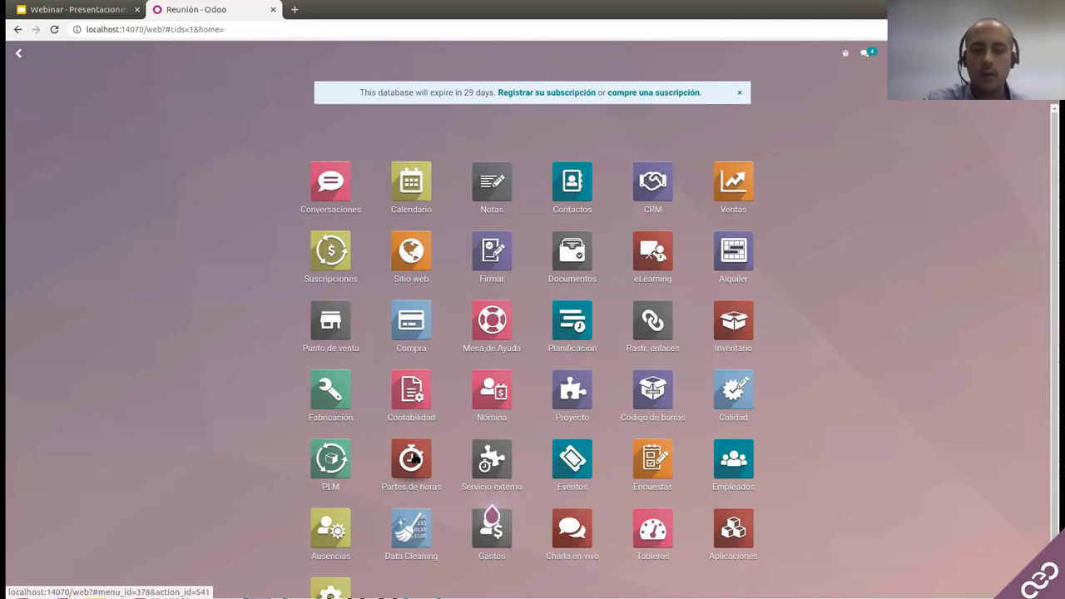
- Start a timer in Partes de horas, view its project and task fields, discard the timer and return to the app overview
click(413, 458)
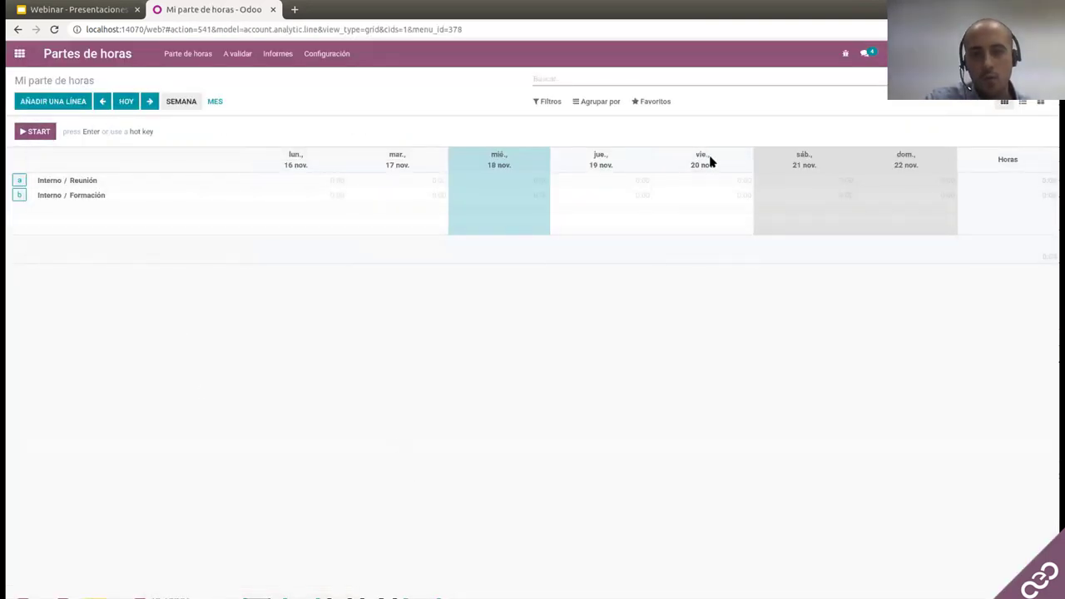
click(28, 130)
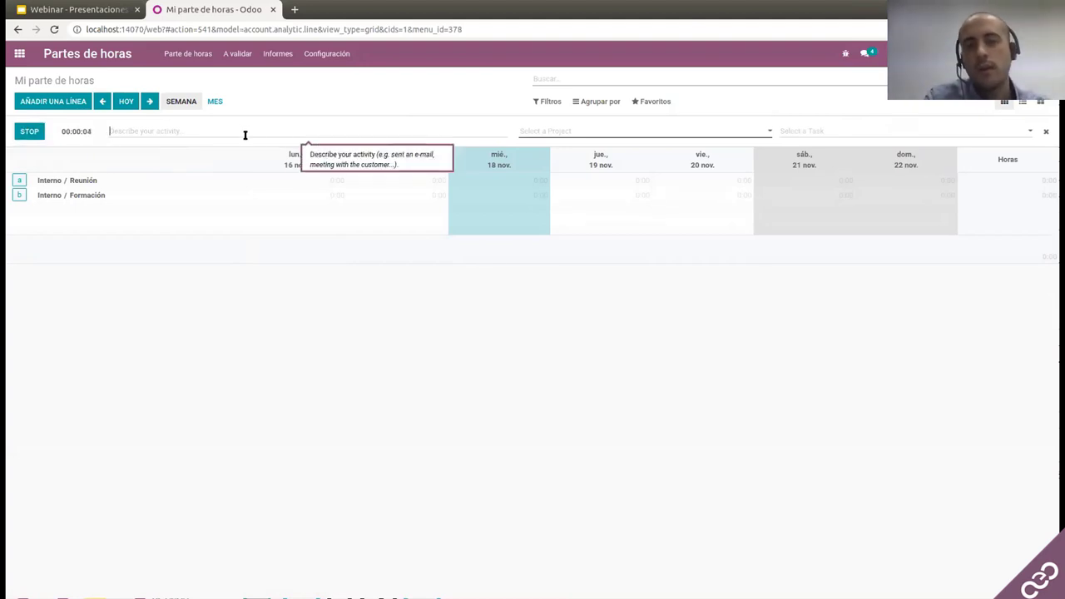
click(550, 130)
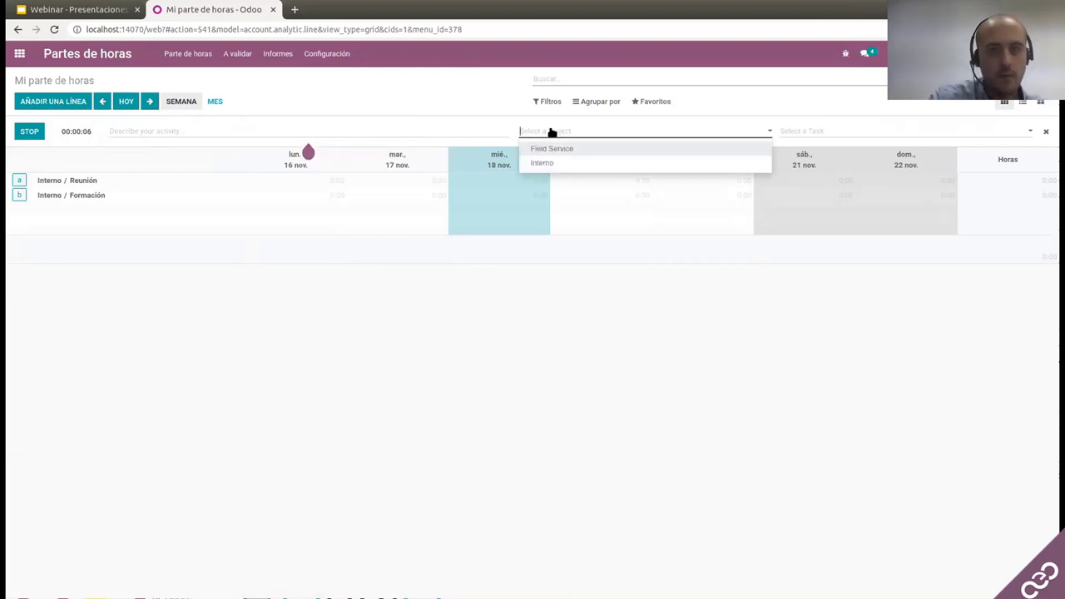
click(852, 130)
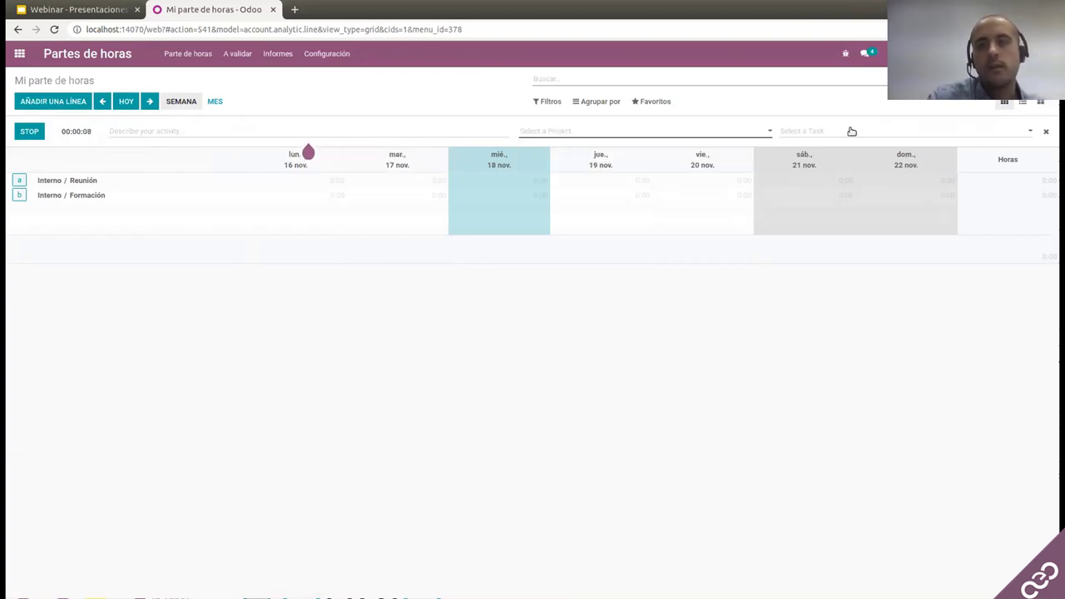
click(1044, 131)
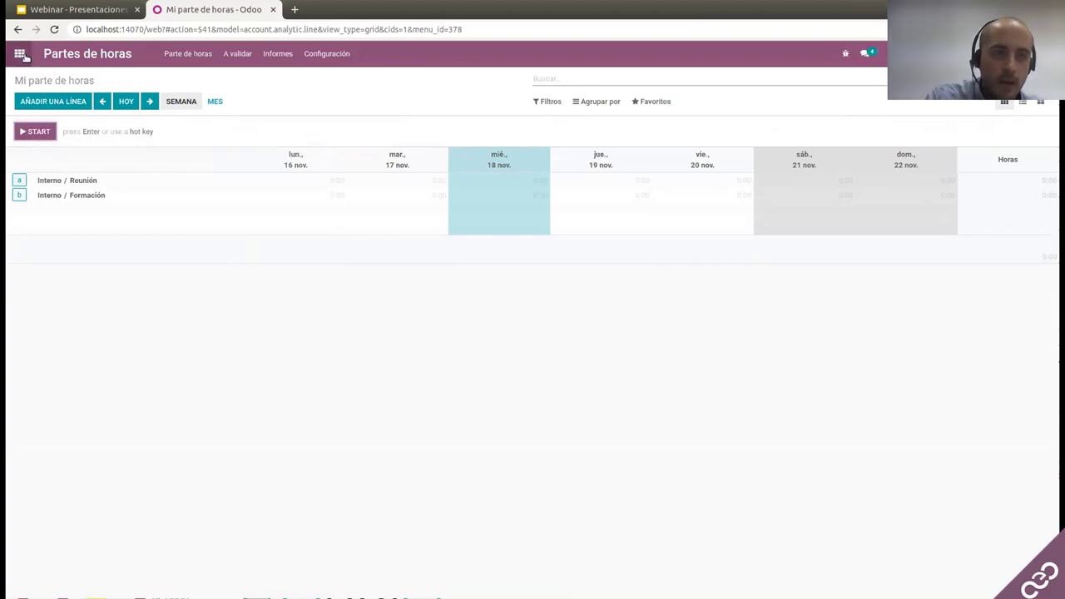
click(20, 54)
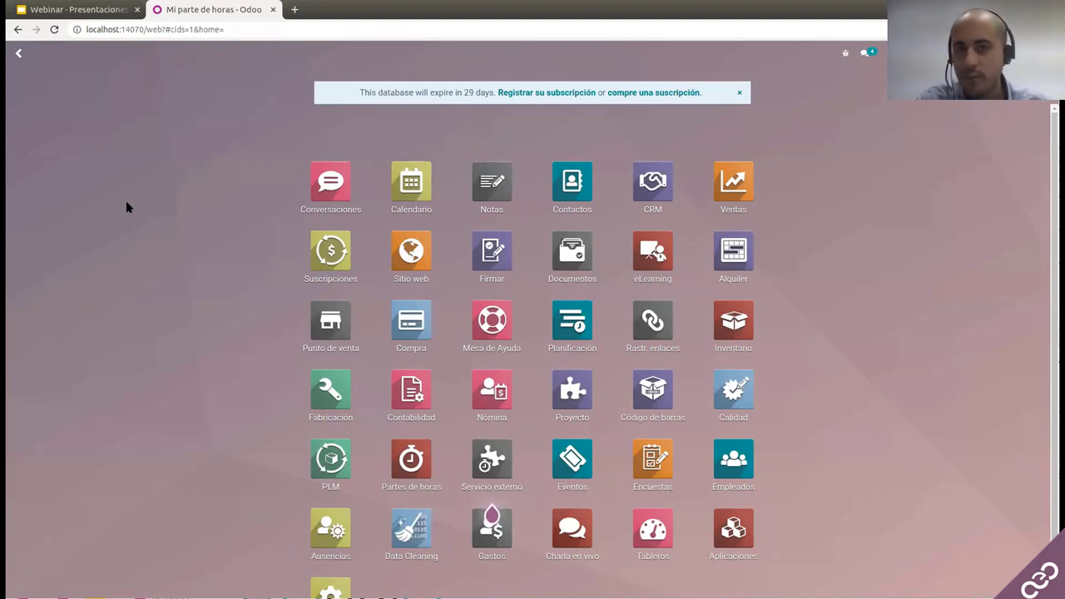
- Open the Ventas settings, read the online documentation for Variantes and return to the settings
click(734, 198)
click(328, 53)
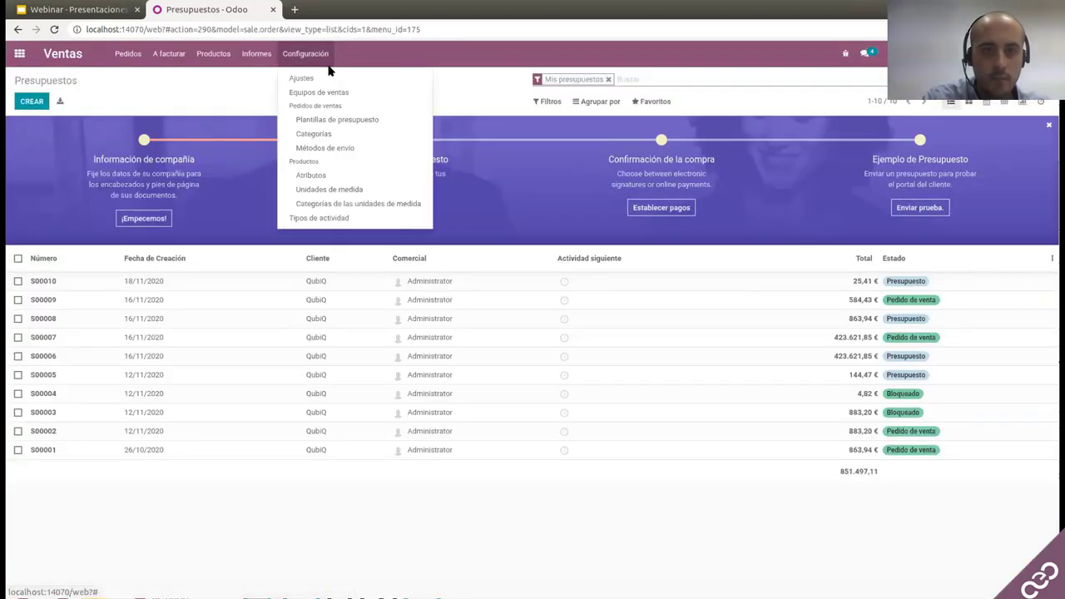
click(328, 77)
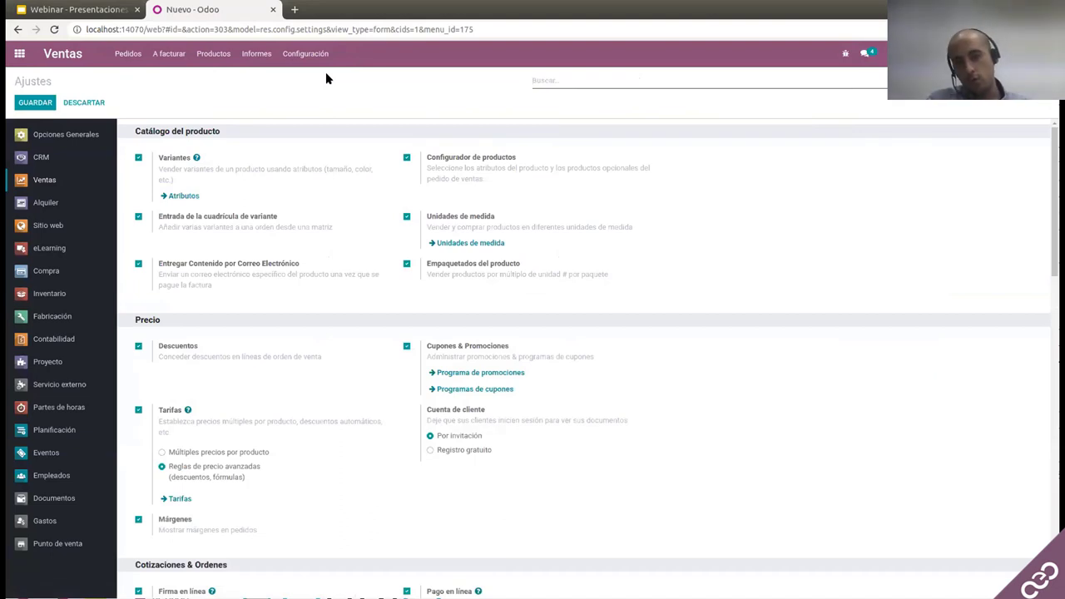
click(196, 157)
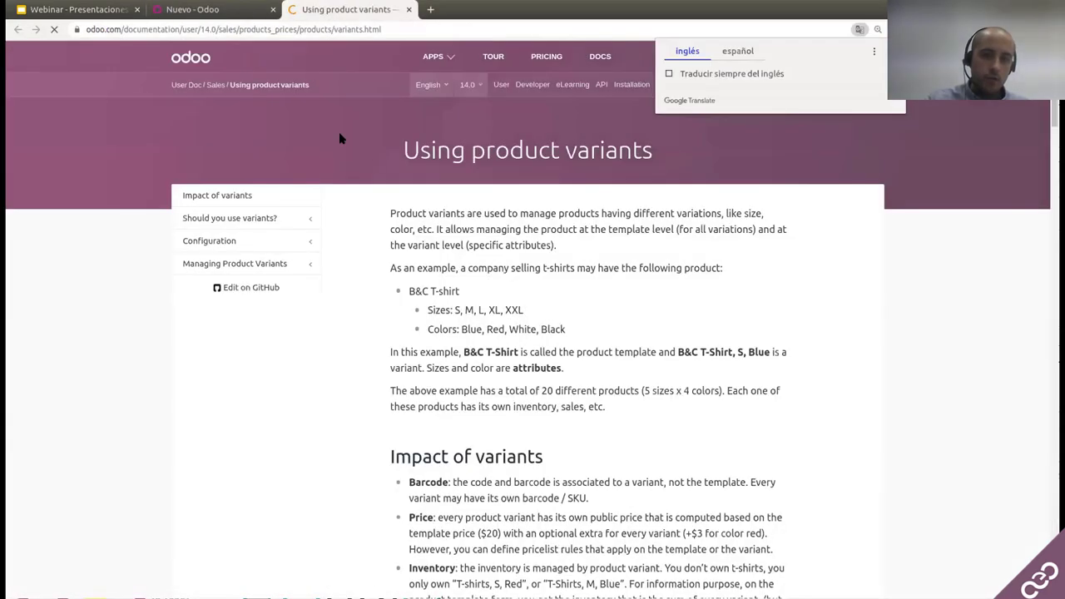
scroll(388, 198, down, 6)
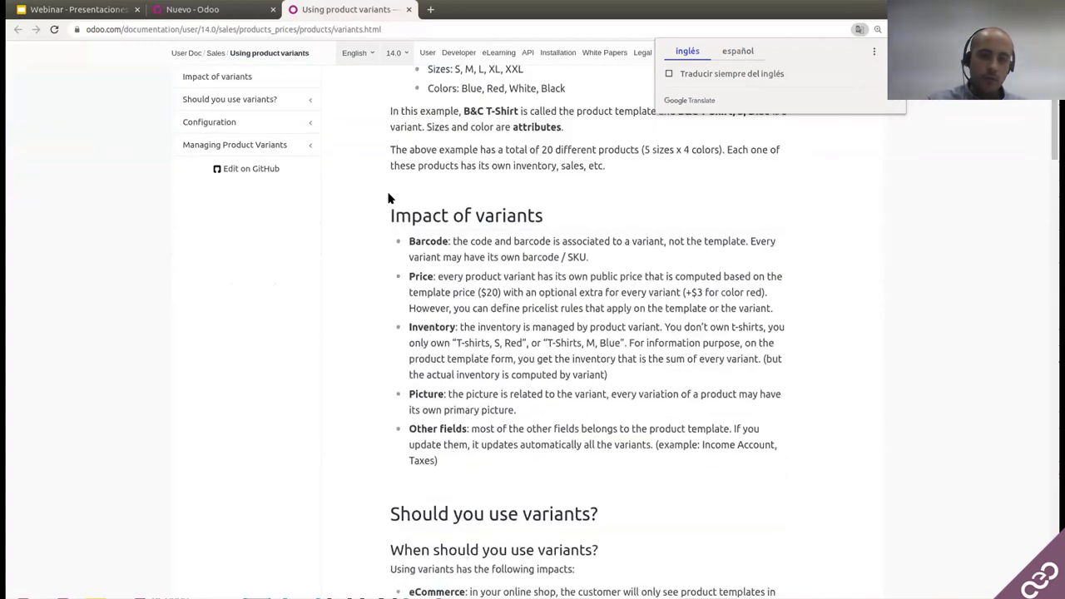
scroll(388, 197, down, 3)
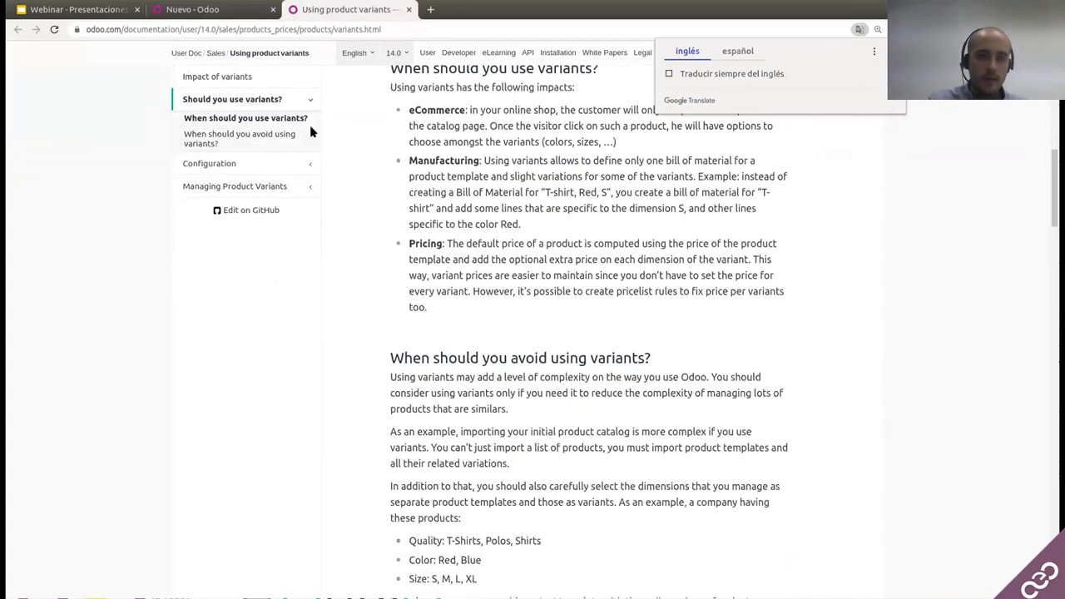
click(212, 15)
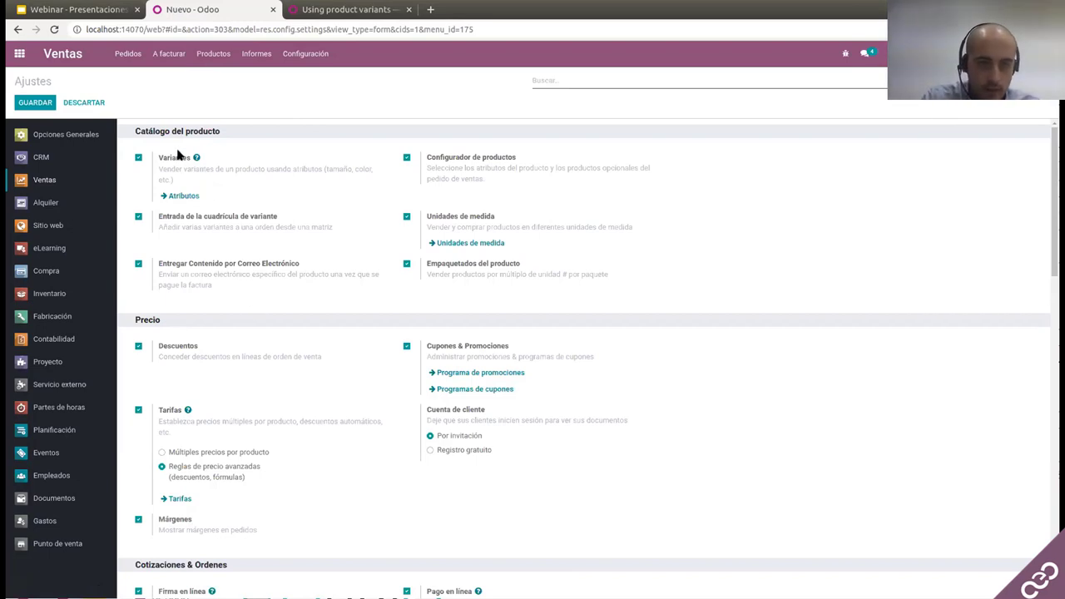
- Examine the Ventas settings for pricing, quotations and orders, shipping, invoicing and connectors
scroll(228, 261, down, 3)
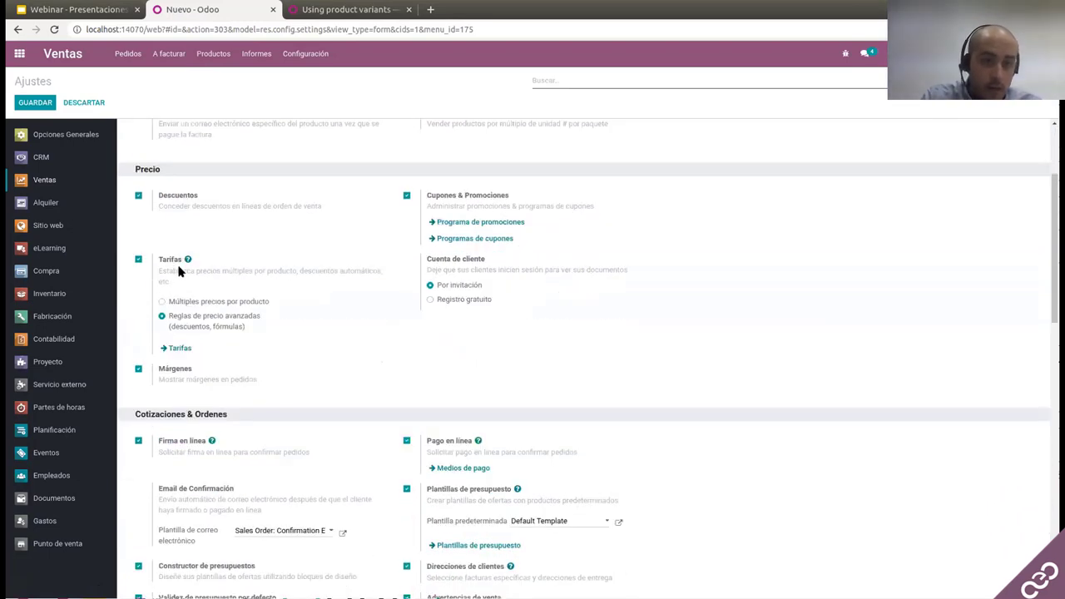
scroll(175, 268, down, 2)
scroll(303, 338, down, 1)
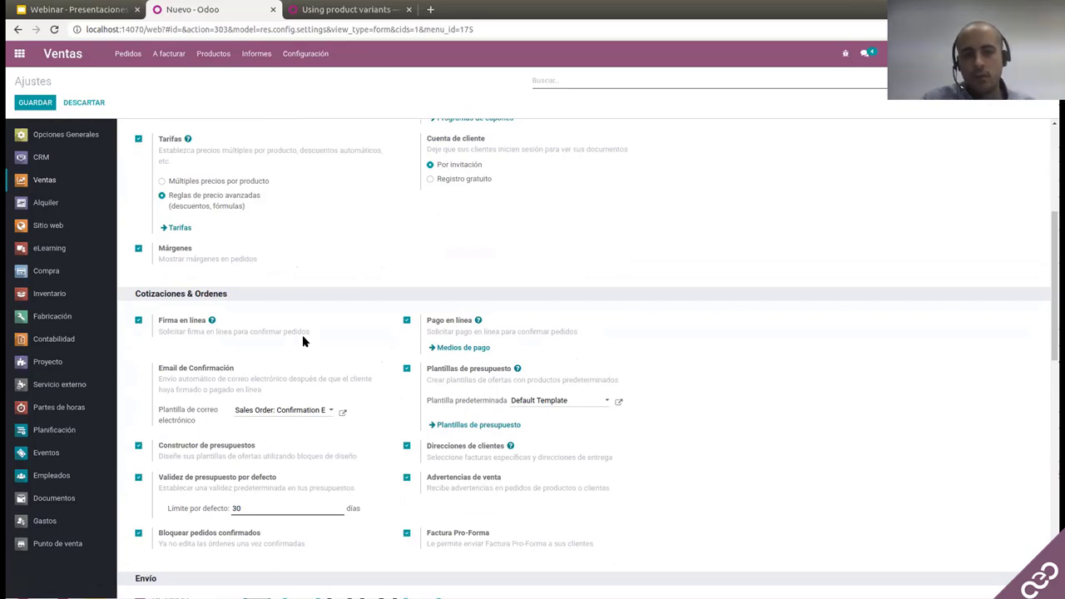
scroll(269, 358, down, 5)
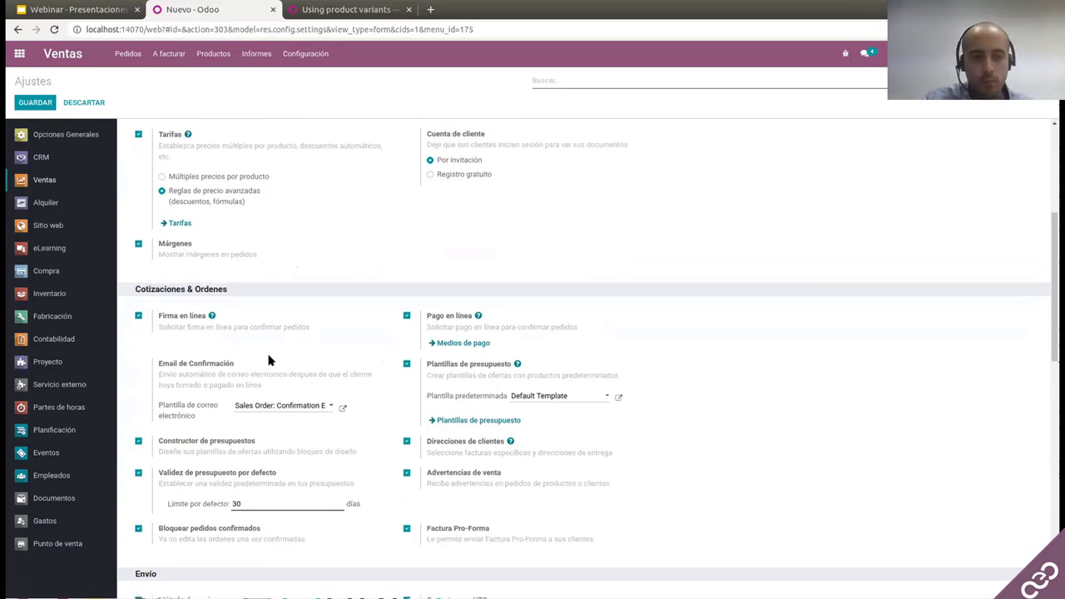
scroll(269, 358, down, 3)
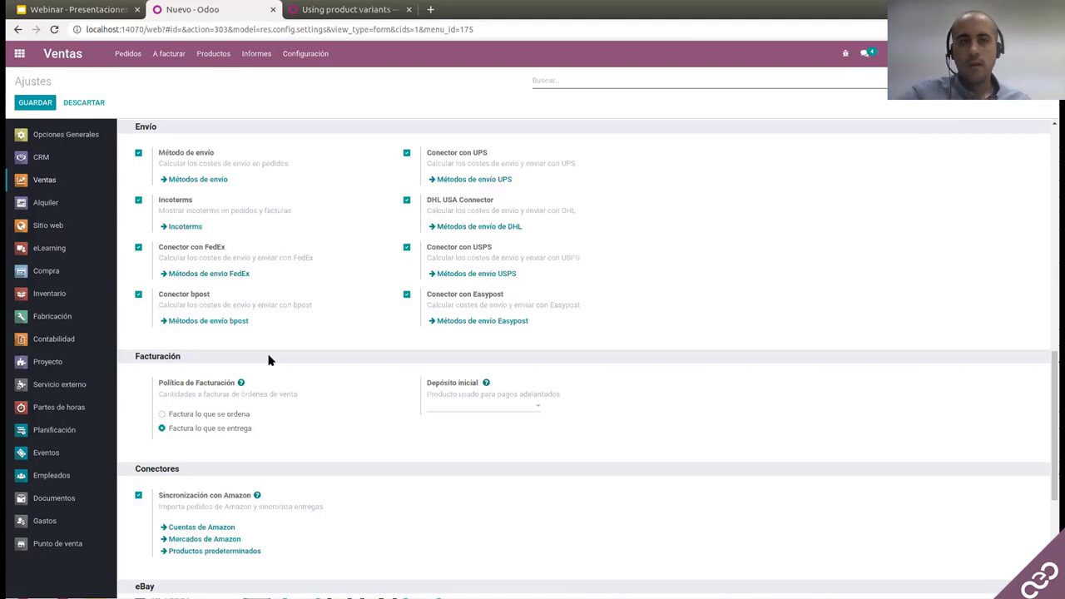
- Switch to the Webinar presentation in Google Slides and start the slideshow from the Puntos a tratar slide
click(94, 9)
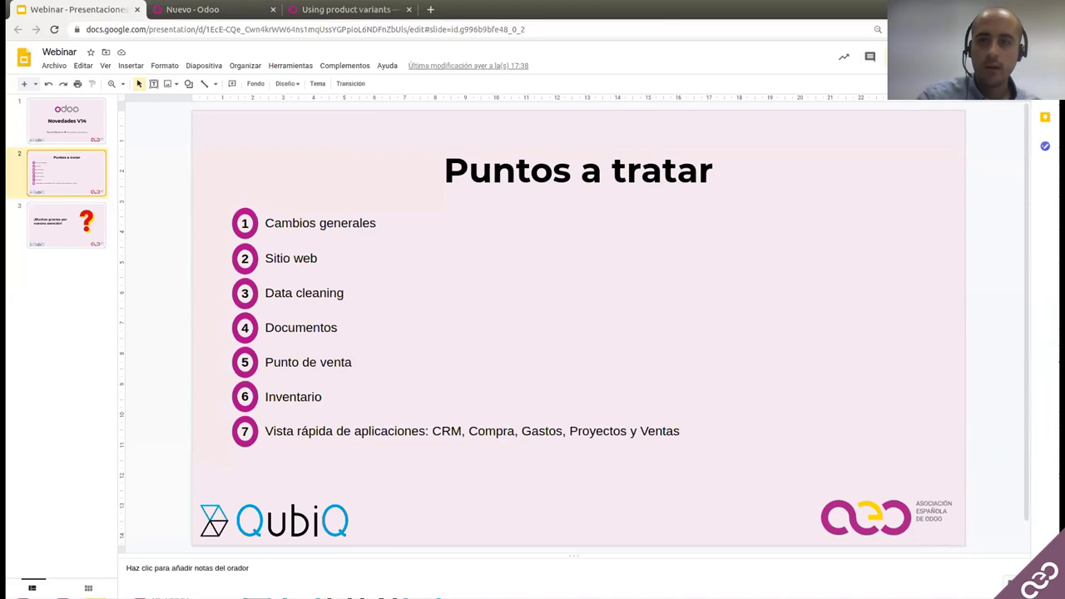
key(ctrl+F5)
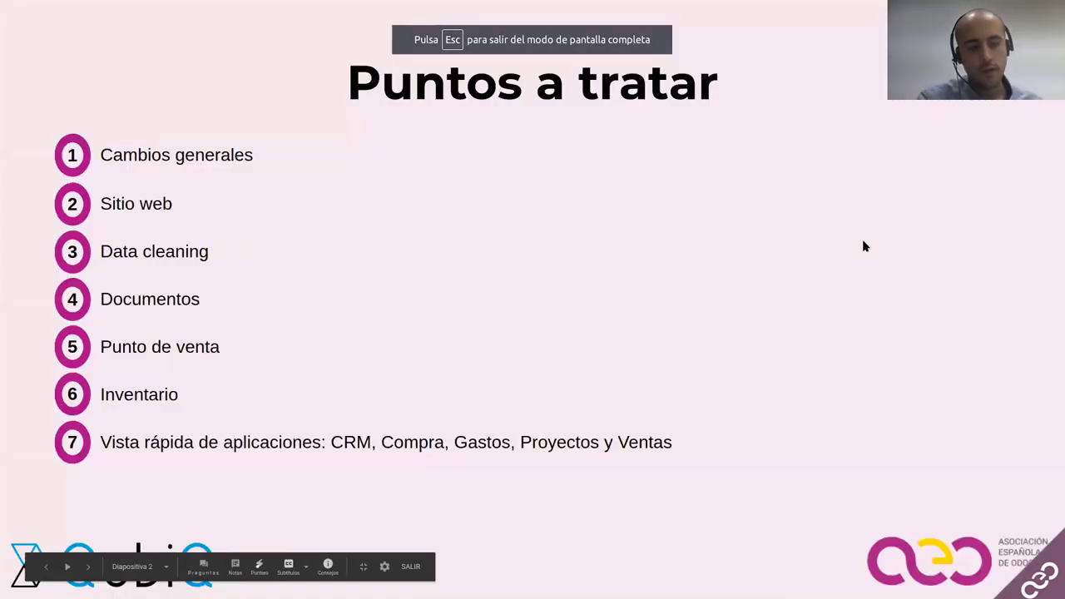